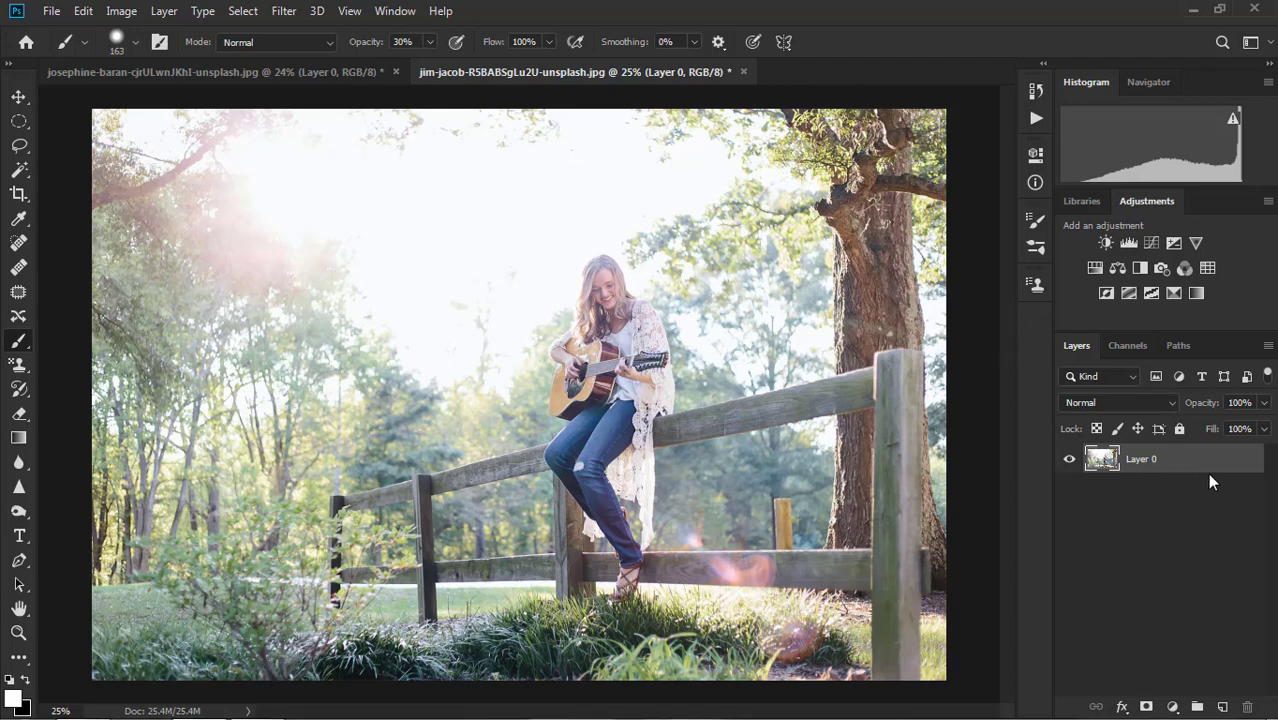
# - Duplicate Layer 0 as a hidden backup copy and reselect the original Layer 0
pyautogui.moveTo(1207, 473); pyautogui.dragTo(1222, 707)
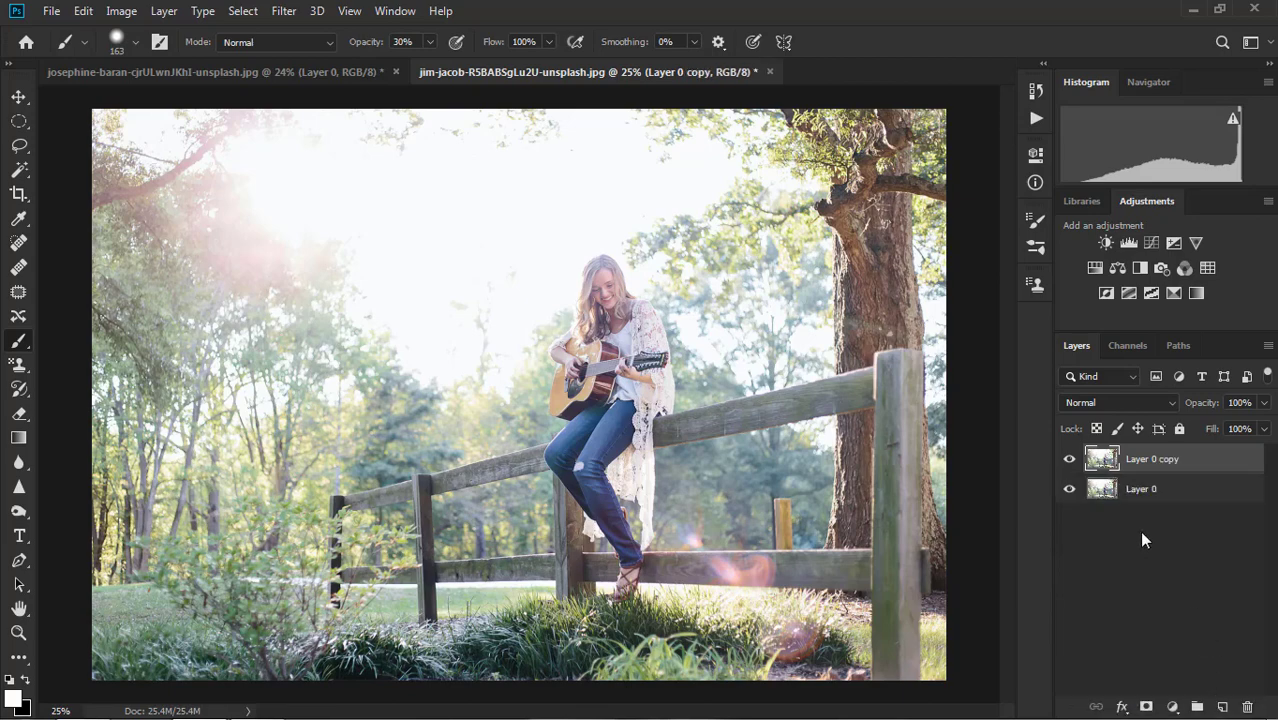
pyautogui.click(1070, 459)
pyautogui.click(1190, 502)
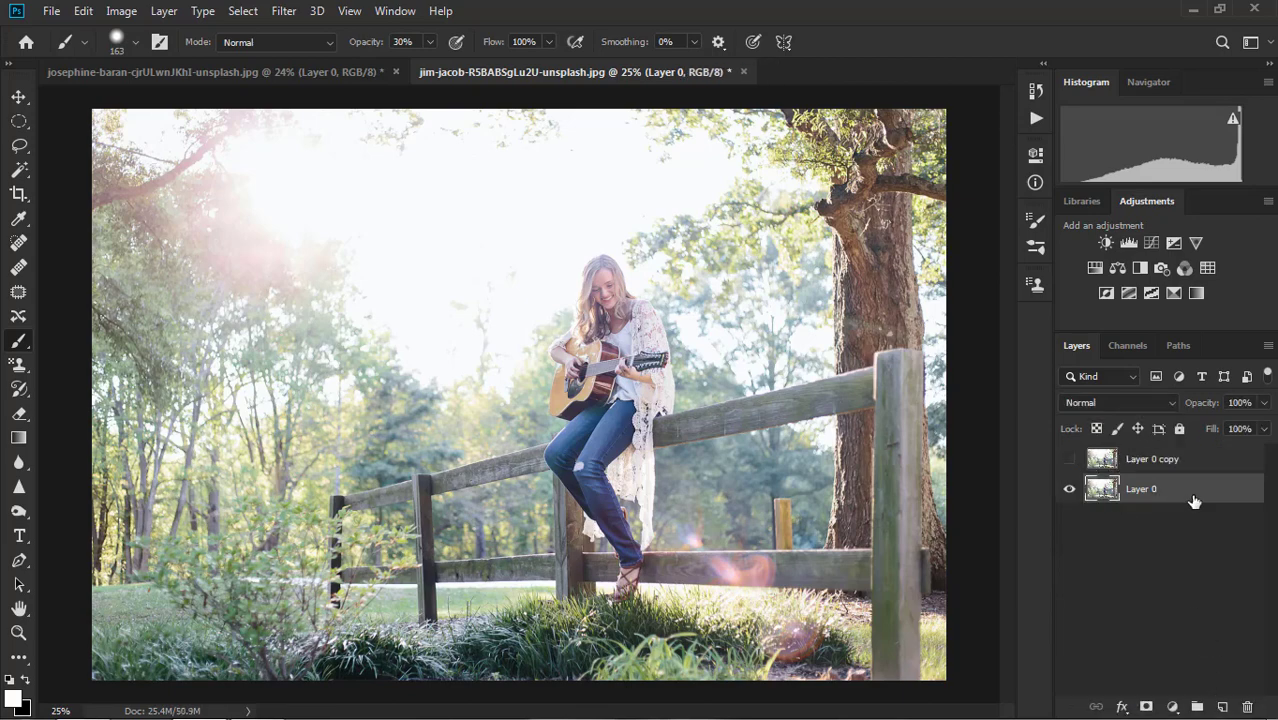
pyautogui.click(1175, 707)
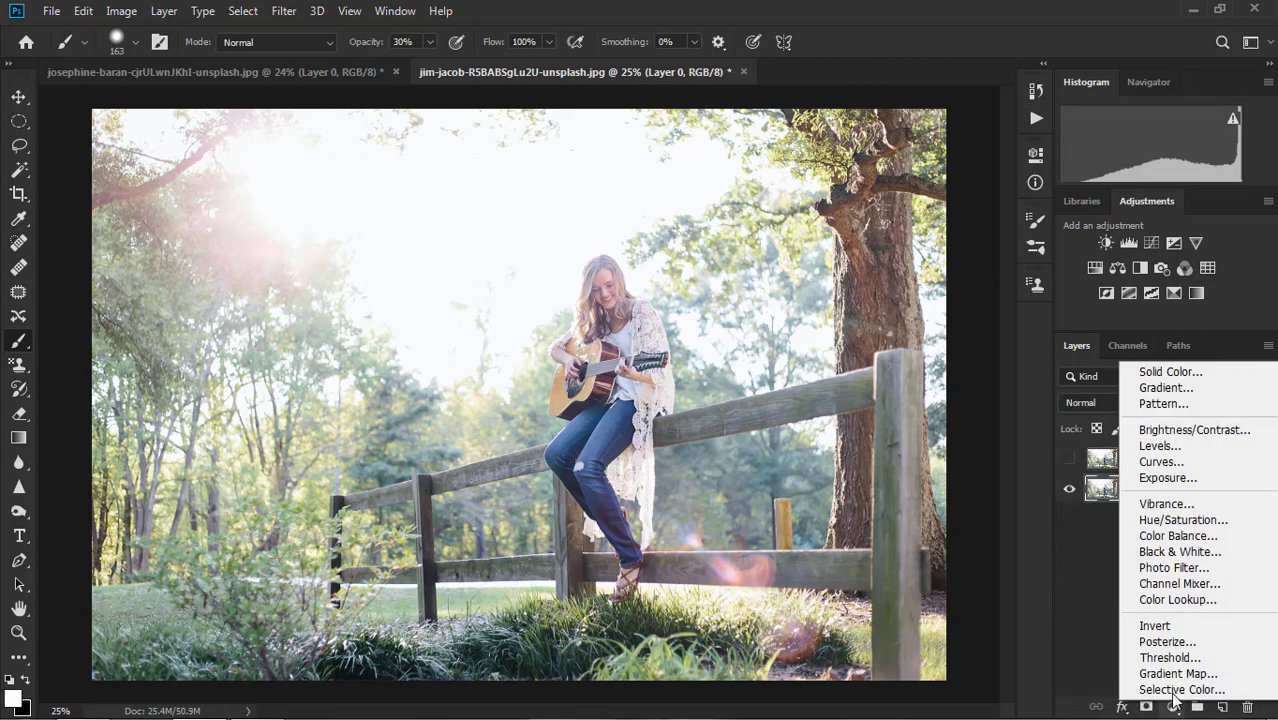
# - Add a Curves layer with its RGB curve point dragged down to darken shadows and midtones
pyautogui.click(1193, 464)
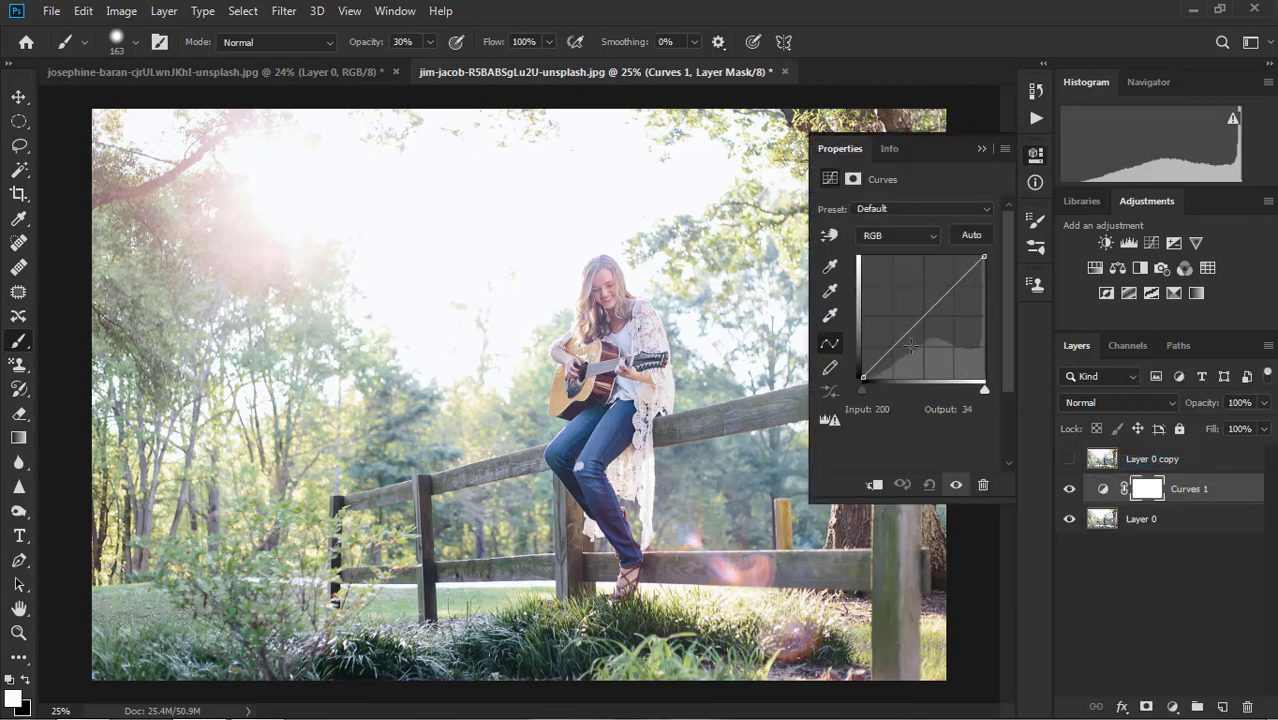
pyautogui.moveTo(892, 344); pyautogui.dragTo(899, 364)
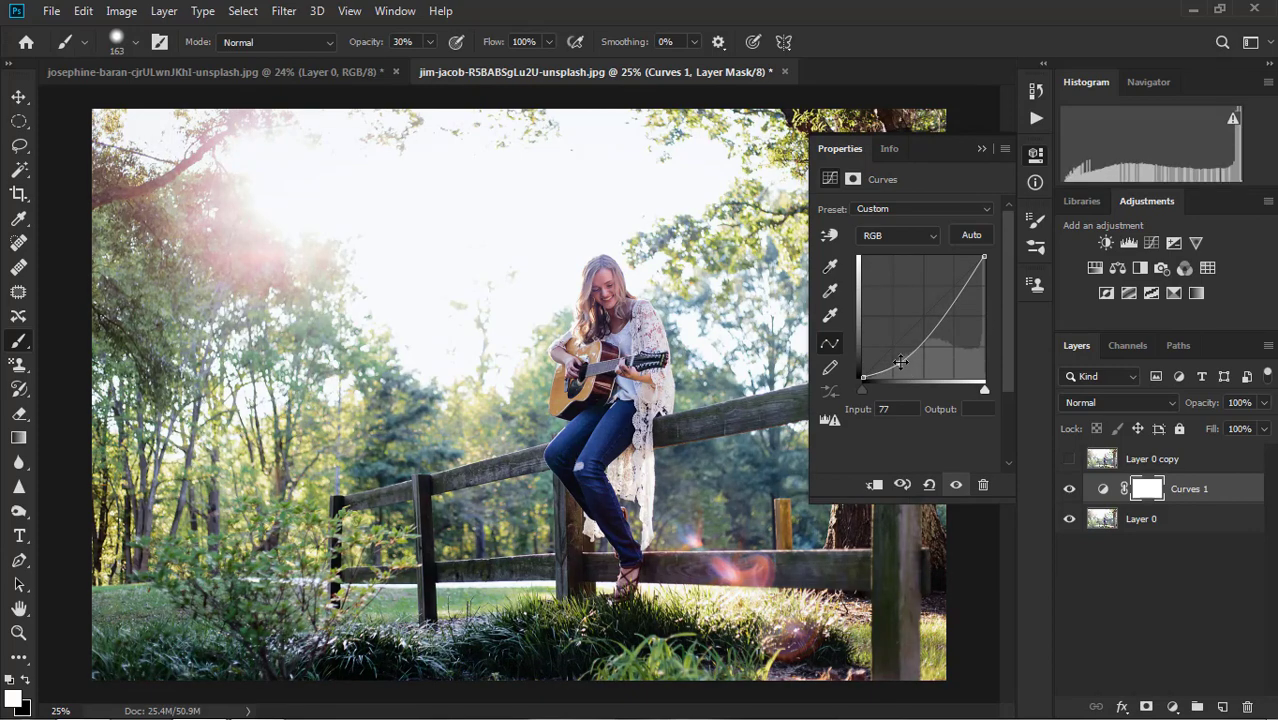
pyautogui.moveTo(900, 362); pyautogui.dragTo(907, 361)
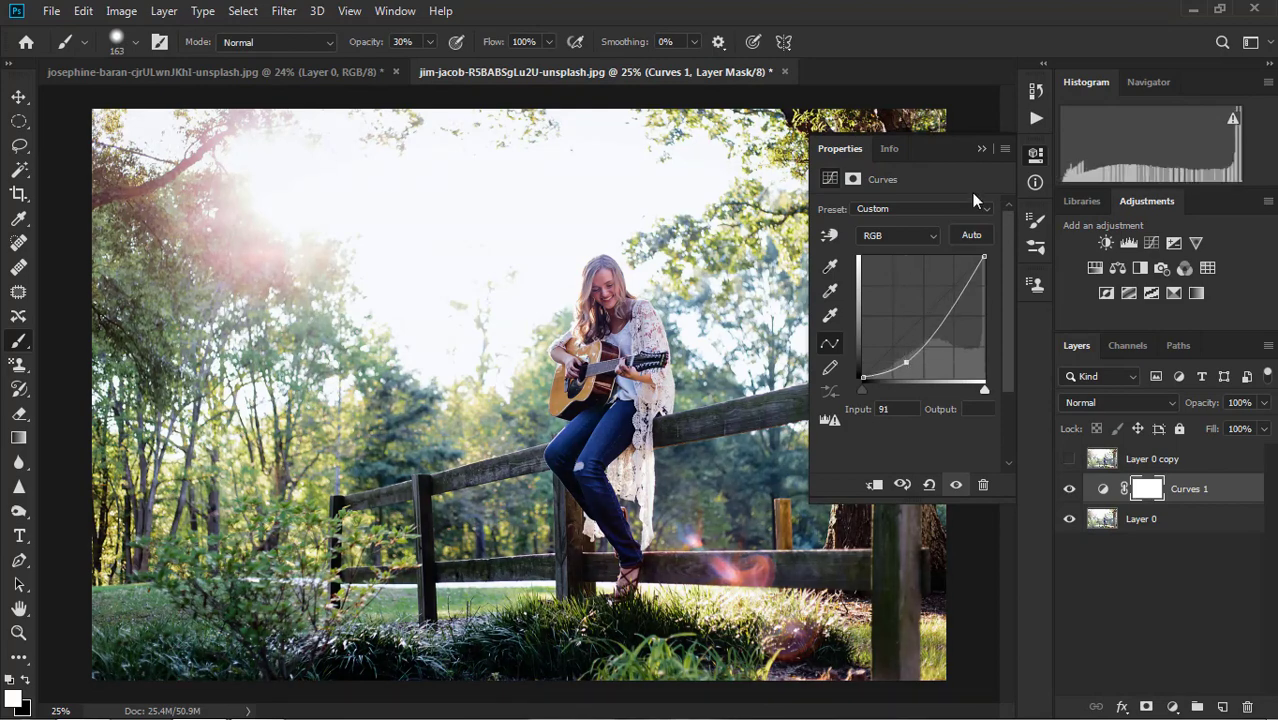
pyautogui.click(981, 150)
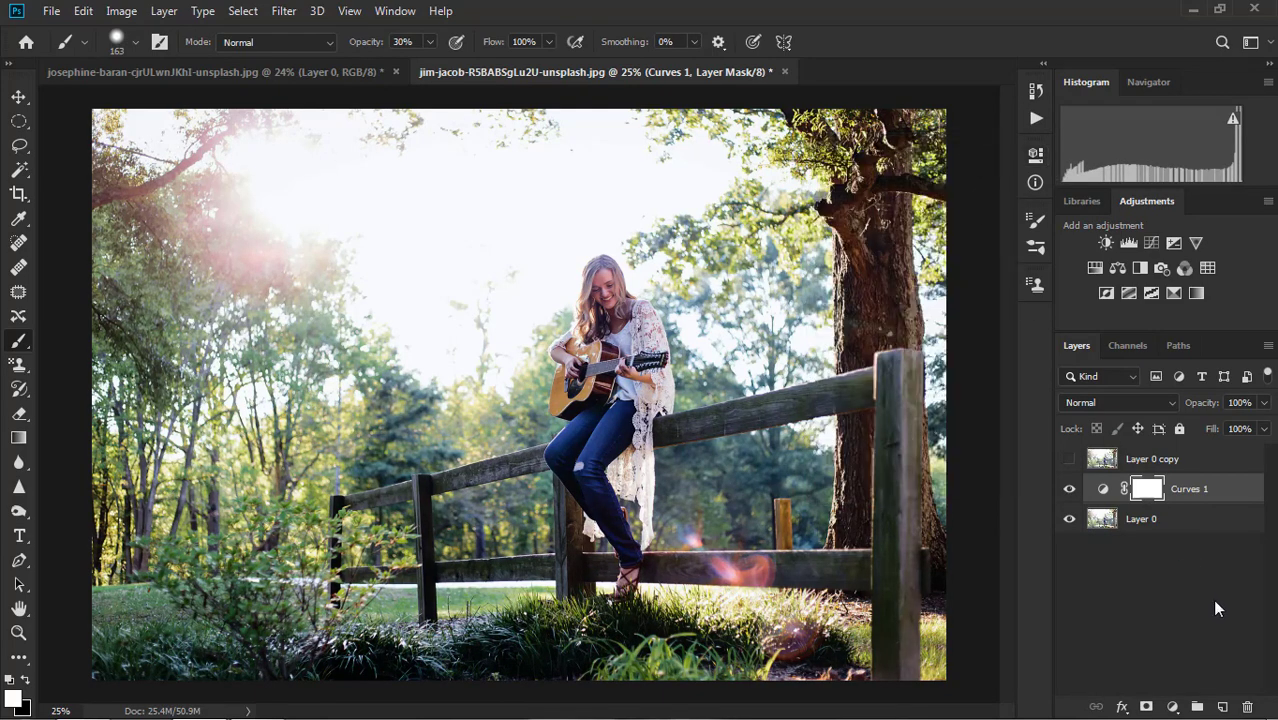
# - Add a Levels adjustment with output white 208 and midtones lowered to 0.94
pyautogui.click(1175, 565)
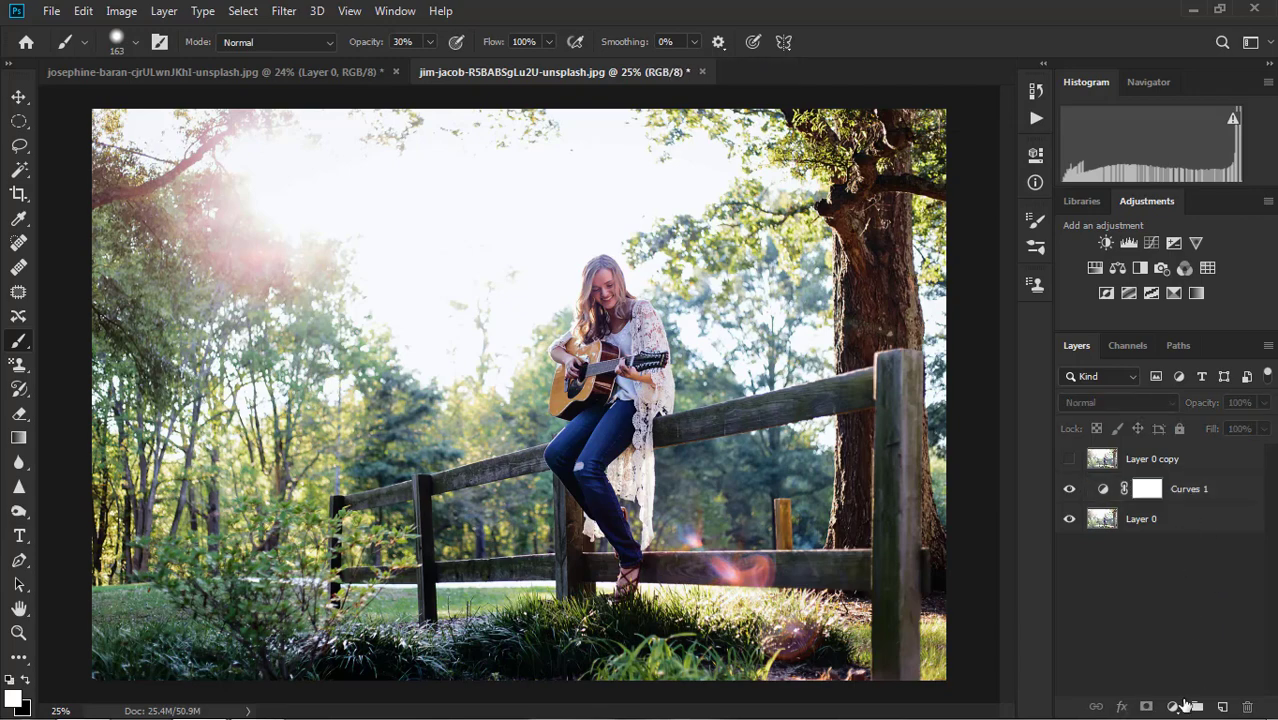
pyautogui.click(1172, 706)
pyautogui.click(1177, 446)
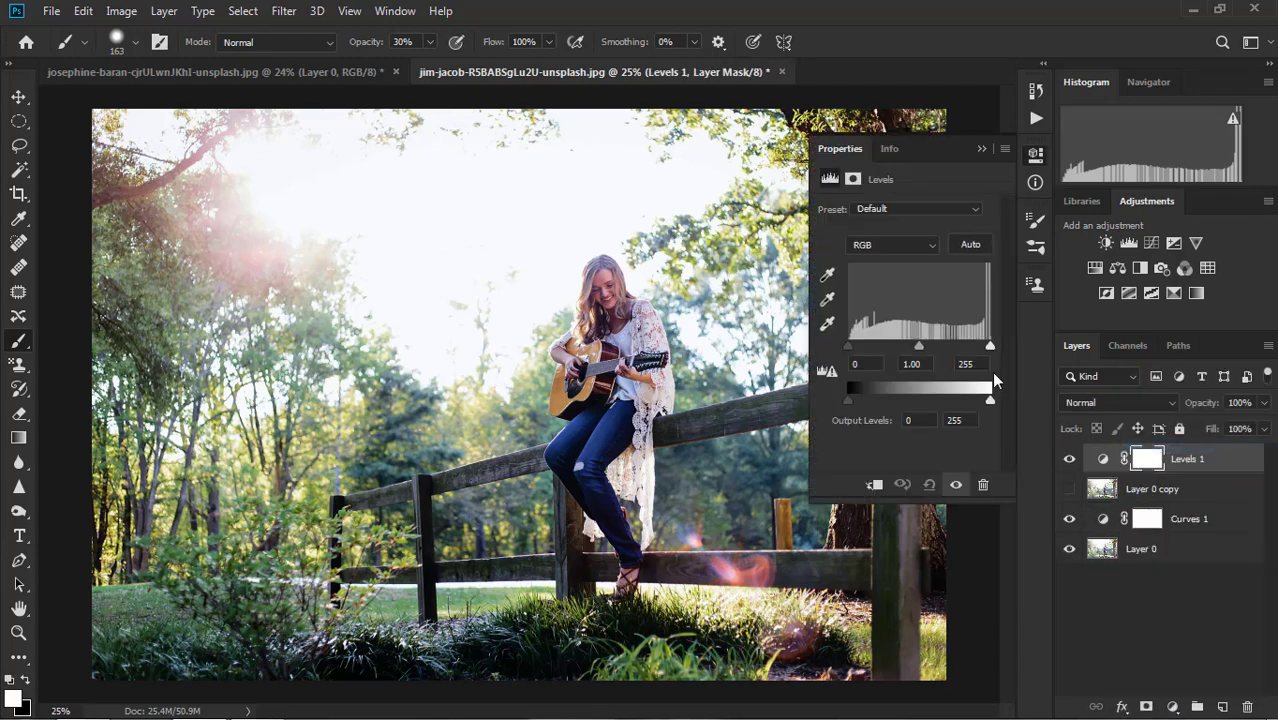
pyautogui.moveTo(991, 398); pyautogui.dragTo(966, 399)
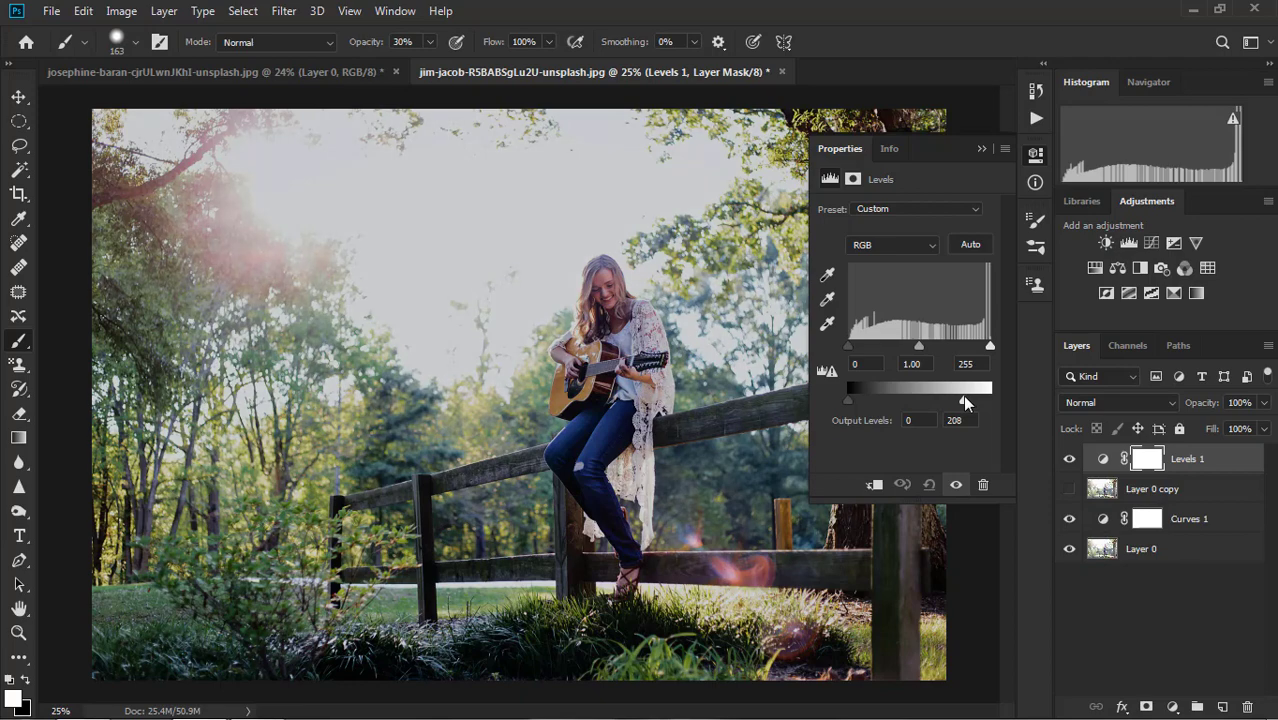
pyautogui.moveTo(910, 346)
pyautogui.mouseDown()
pyautogui.moveTo(924, 357)
pyautogui.moveTo(990, 347)
pyautogui.mouseUp()
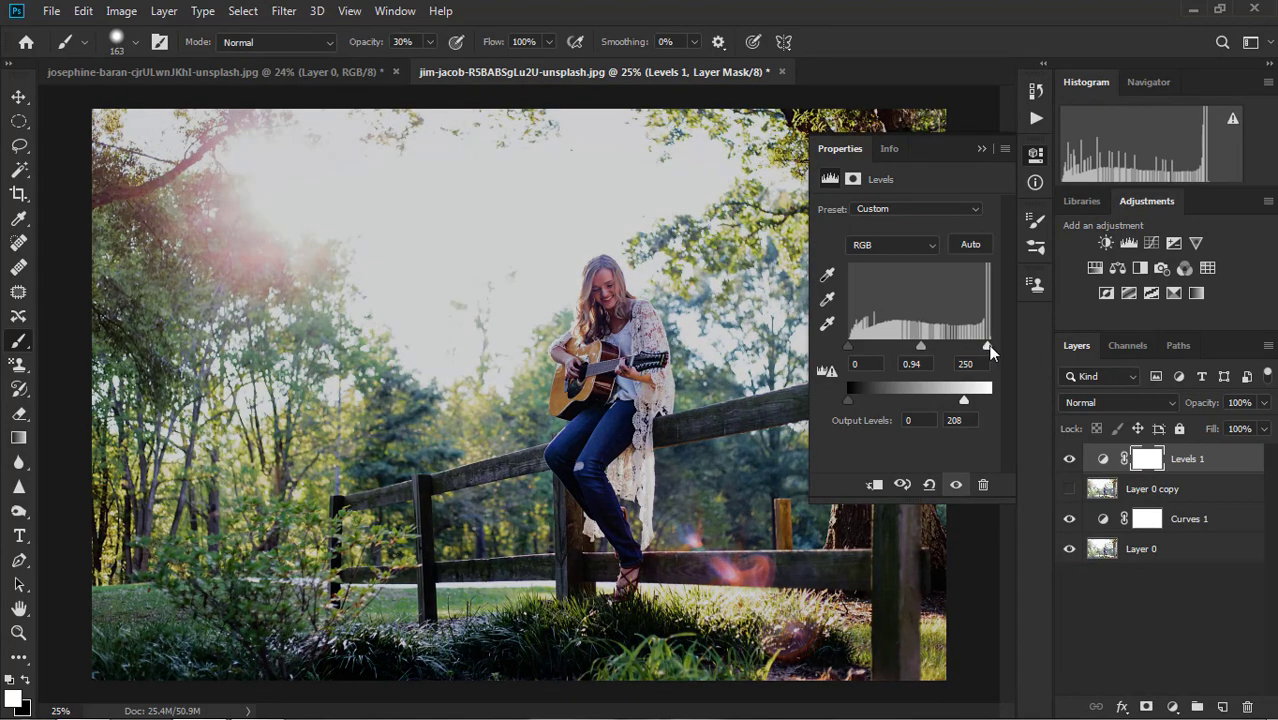
# - Invert the Levels 1 mask to black so its effect is hidden
pyautogui.click(982, 149)
pyautogui.hotkey('ctrl', 'i')
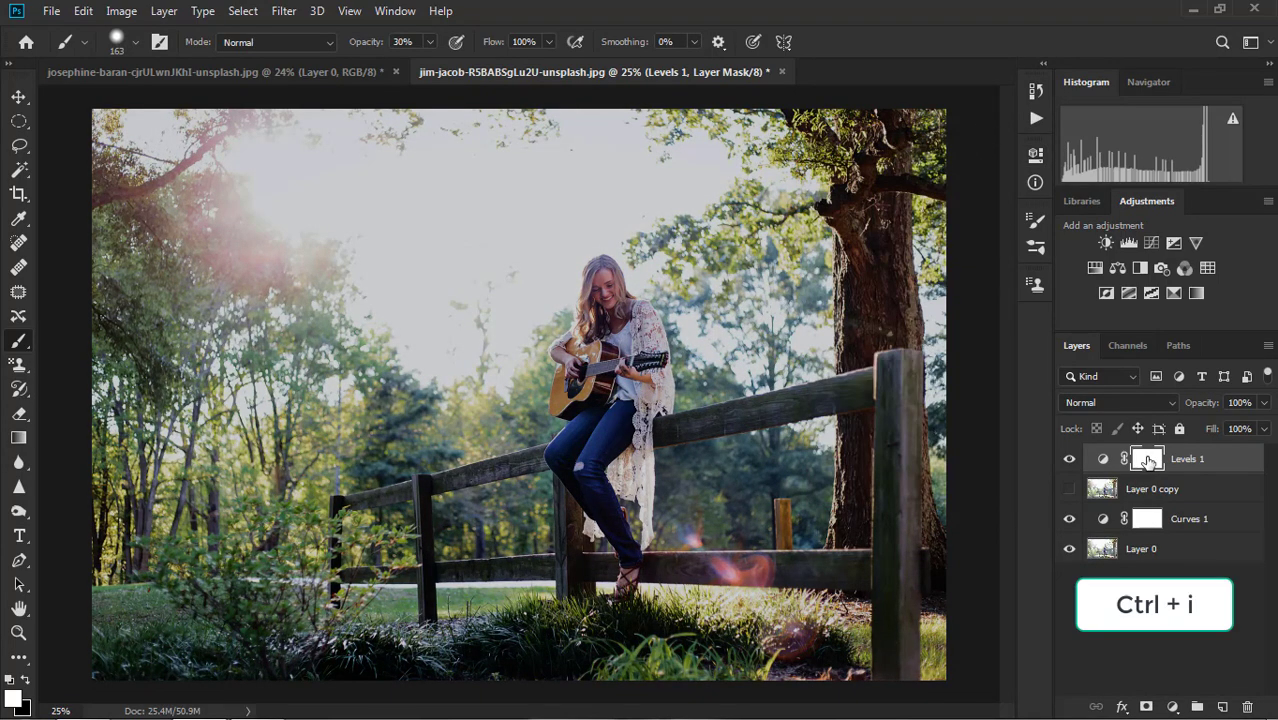
pyautogui.hotkey('ctrl', 'i')
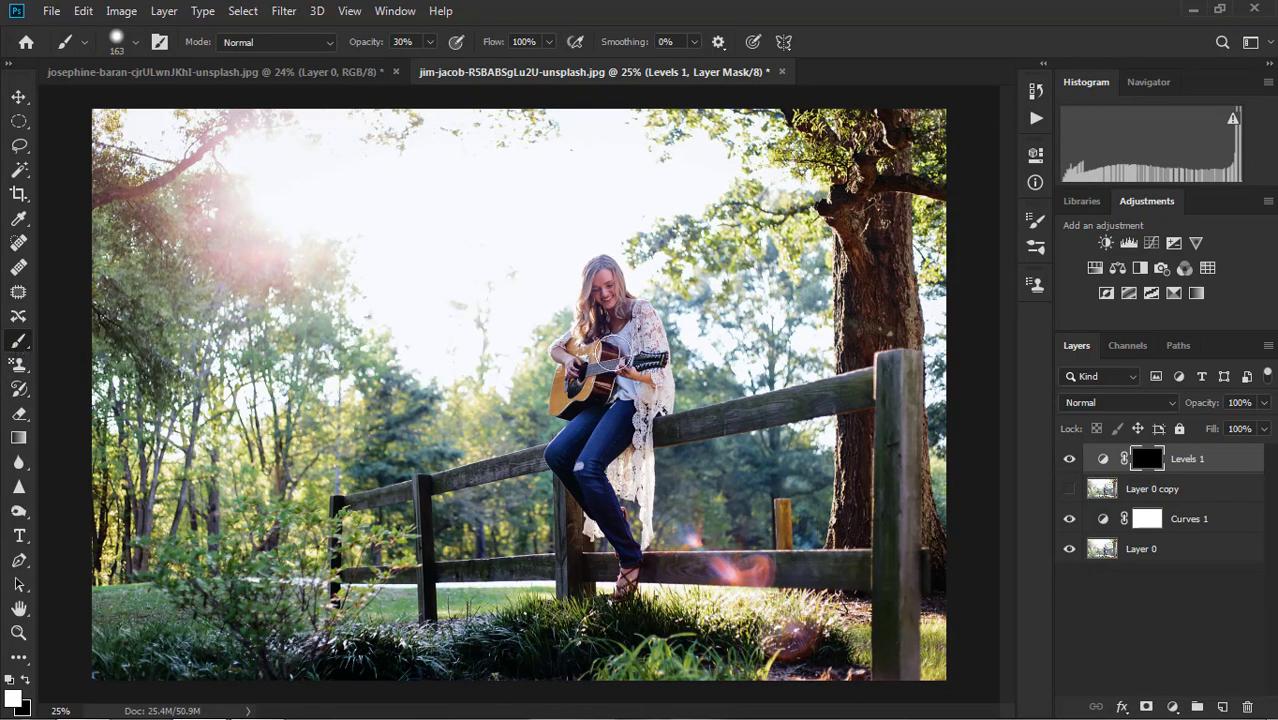
# - Zoom in over the legs and paint white on the Levels mask along the fence rail
pyautogui.scroll(2, 628, 355)
pyautogui.scroll(2, 600, 380)
pyautogui.scroll(1, 570, 450)
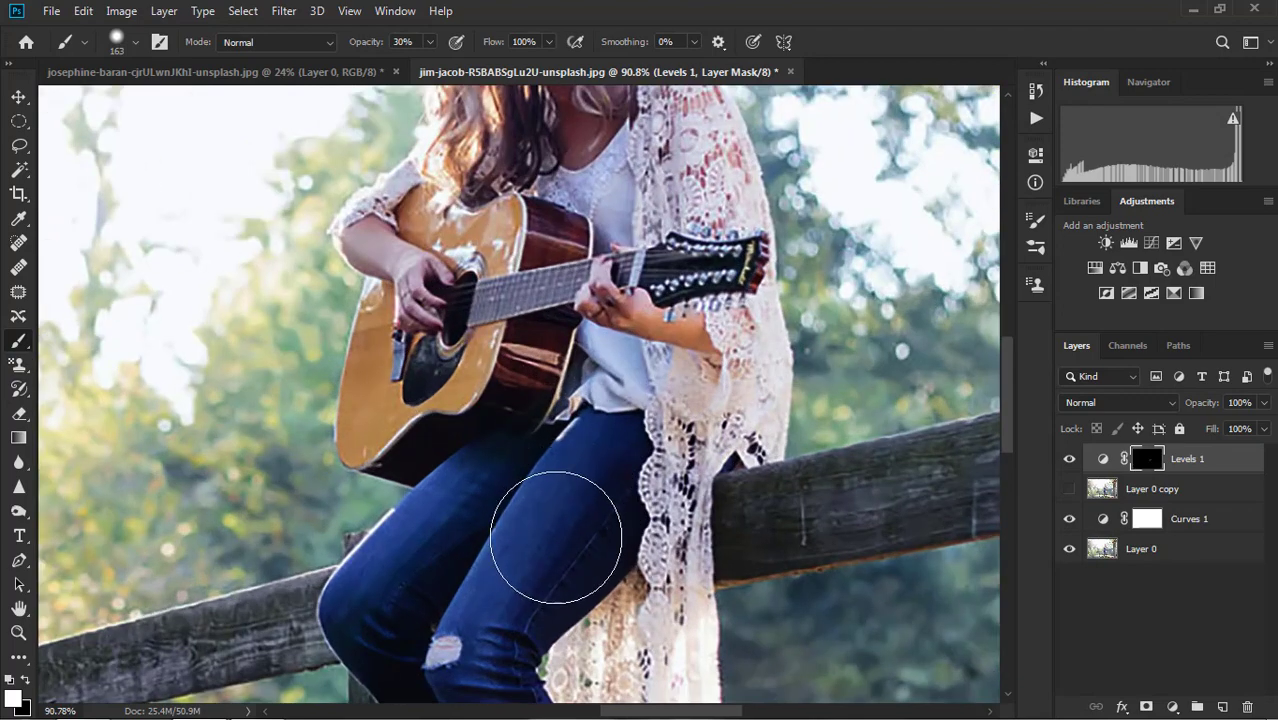
pyautogui.moveTo(556, 537)
pyautogui.mouseDown()
pyautogui.moveTo(580, 389)
pyautogui.moveTo(555, 388)
pyautogui.mouseUp()
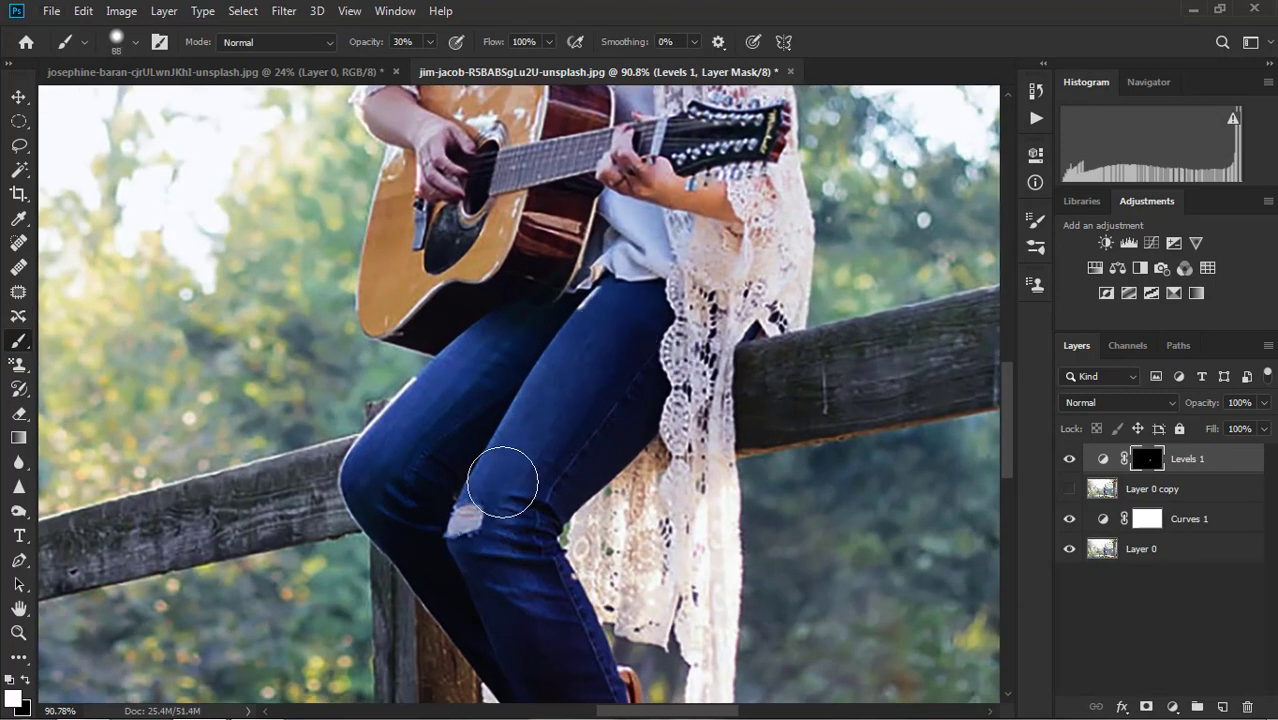
pyautogui.moveTo(530, 510); pyautogui.dragTo(502, 376)
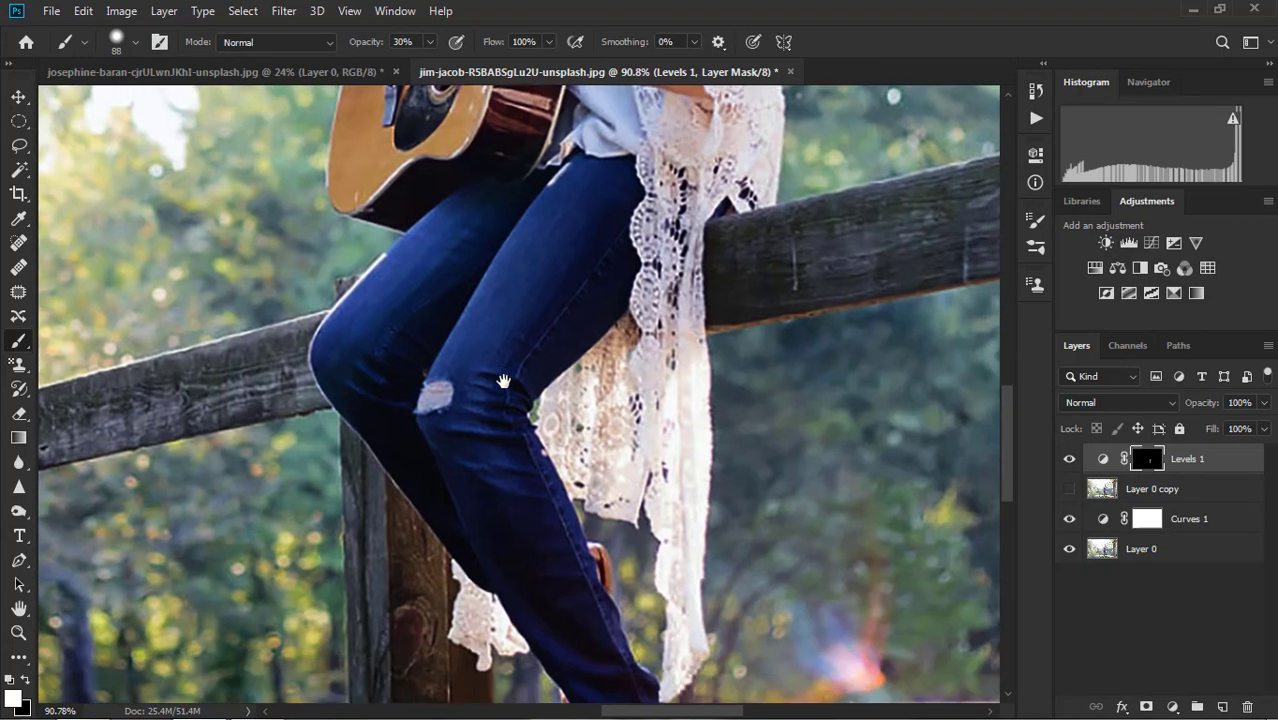
pyautogui.moveTo(559, 613); pyautogui.dragTo(495, 425)
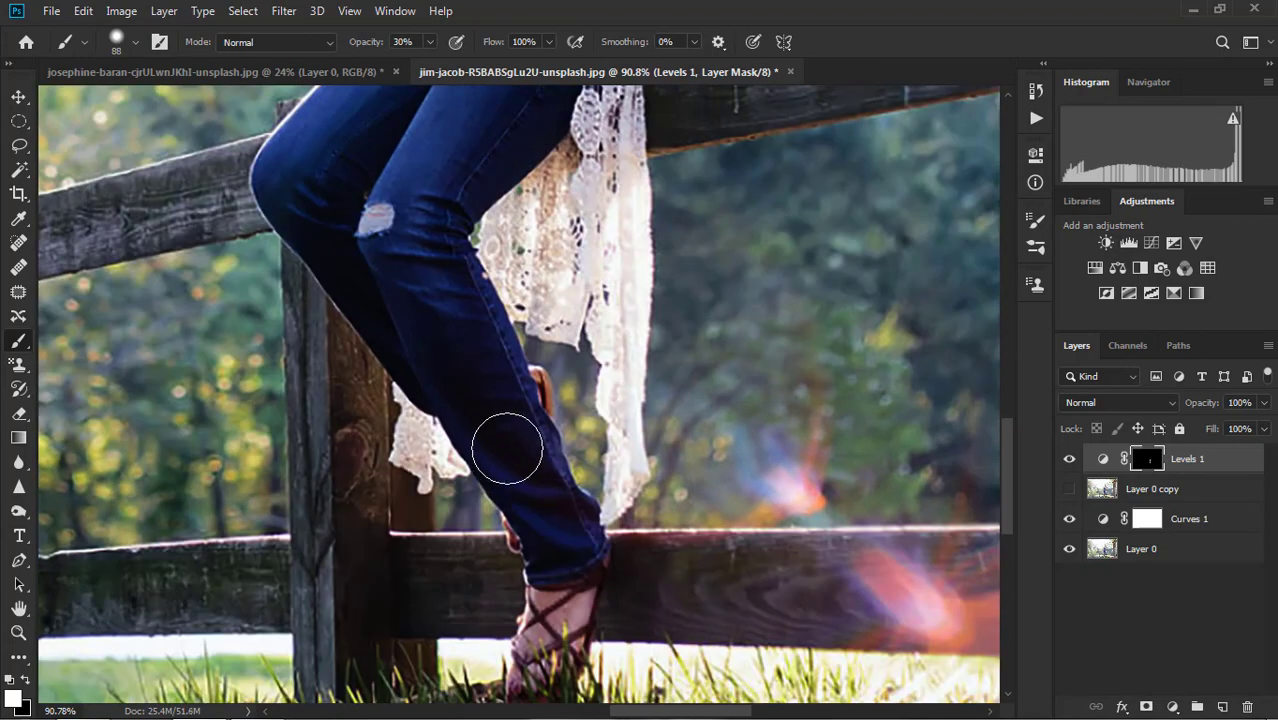
pyautogui.moveTo(525, 471); pyautogui.dragTo(590, 688)
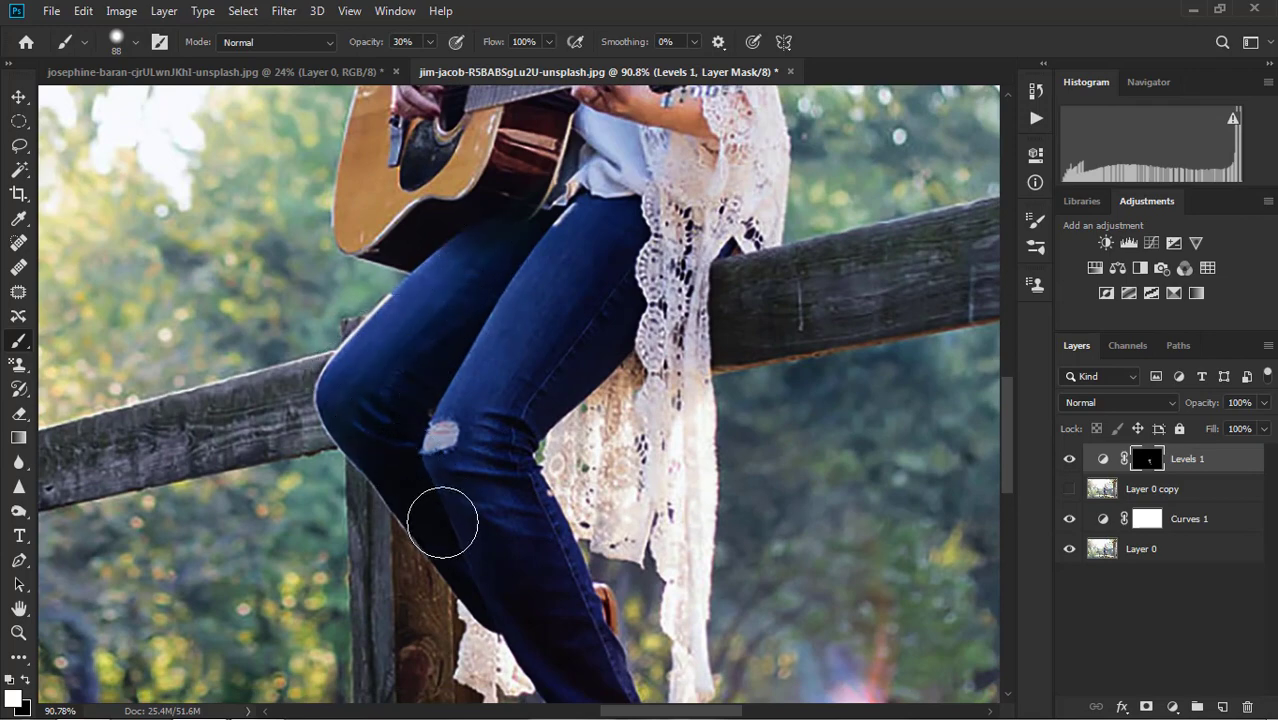
pyautogui.scroll(-2, 480, 518)
pyautogui.scroll(-2, 480, 518)
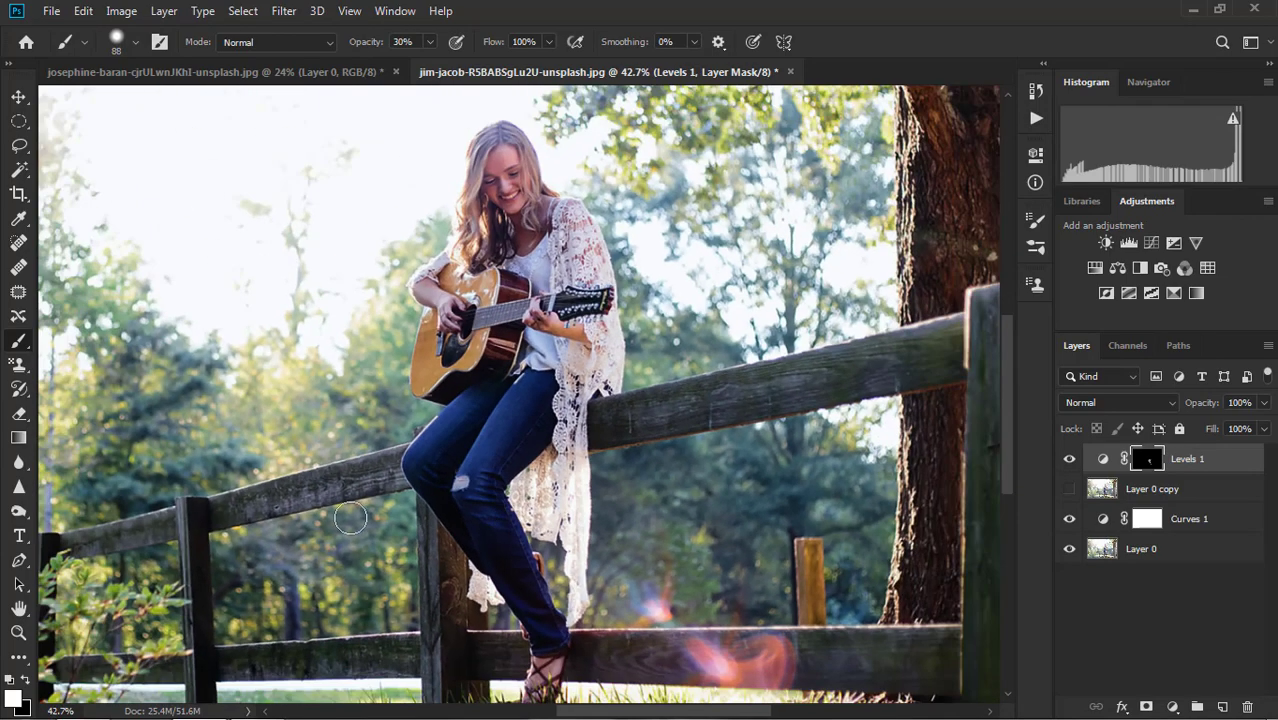
pyautogui.scroll(1, 350, 512)
pyautogui.scroll(1, 425, 425)
pyautogui.scroll(2, 298, 448)
pyautogui.moveTo(298, 448); pyautogui.dragTo(591, 365)
pyautogui.moveTo(406, 389)
pyautogui.mouseDown()
pyautogui.moveTo(595, 309)
pyautogui.moveTo(277, 421)
pyautogui.moveTo(171, 442)
pyautogui.moveTo(550, 373)
pyautogui.moveTo(342, 400)
pyautogui.mouseUp()
# - Move to the right fence post and tree and enlarge the brush to 130
pyautogui.scroll(-2, 550, 373)
pyautogui.scroll(-1, 458, 415)
pyautogui.scroll(-3, 458, 415)
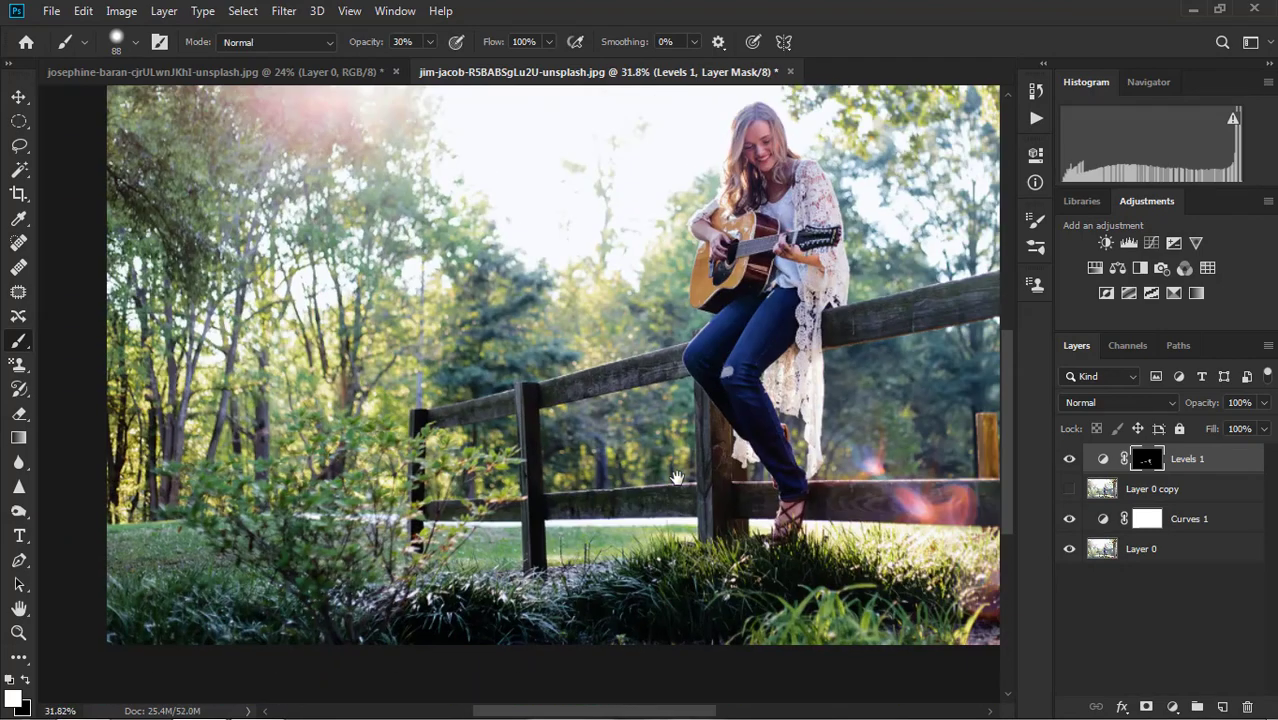
pyautogui.scroll(2, 685, 457)
pyautogui.scroll(1, 740, 470)
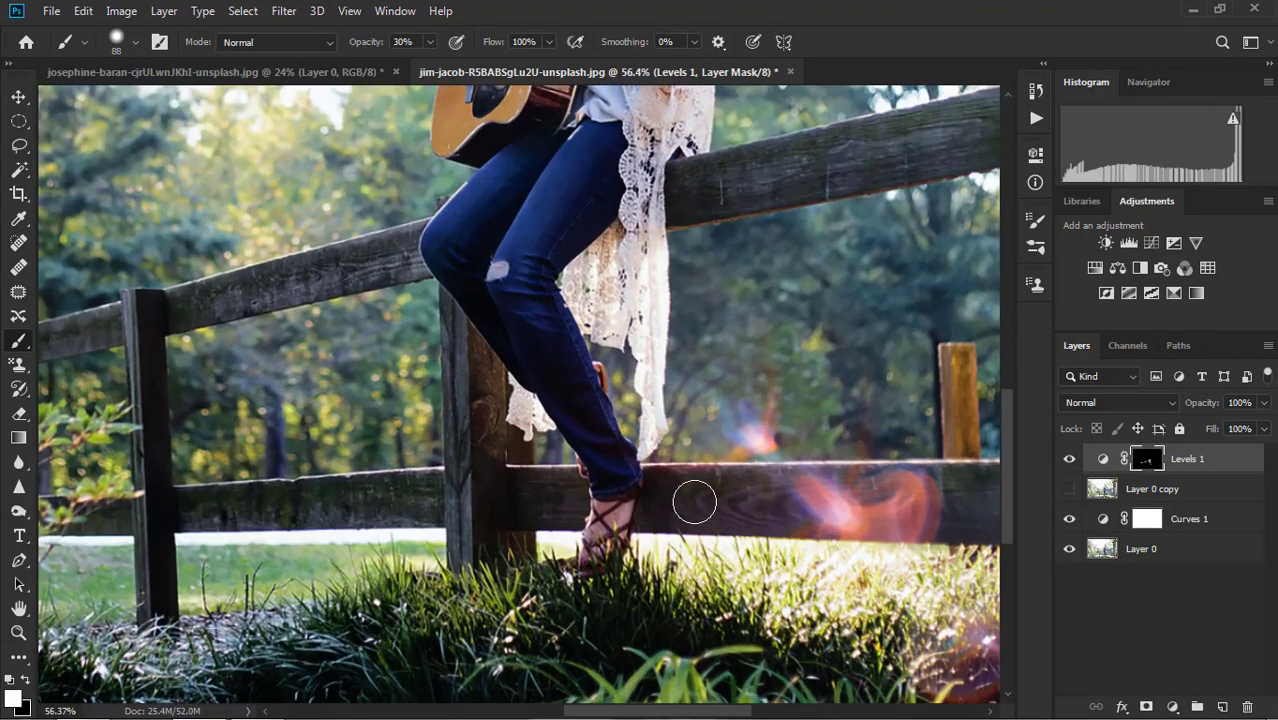
pyautogui.moveTo(898, 504); pyautogui.dragTo(655, 481)
pyautogui.keyDown('alt'); pyautogui.rightClick(906, 324); pyautogui.keyUp('alt')
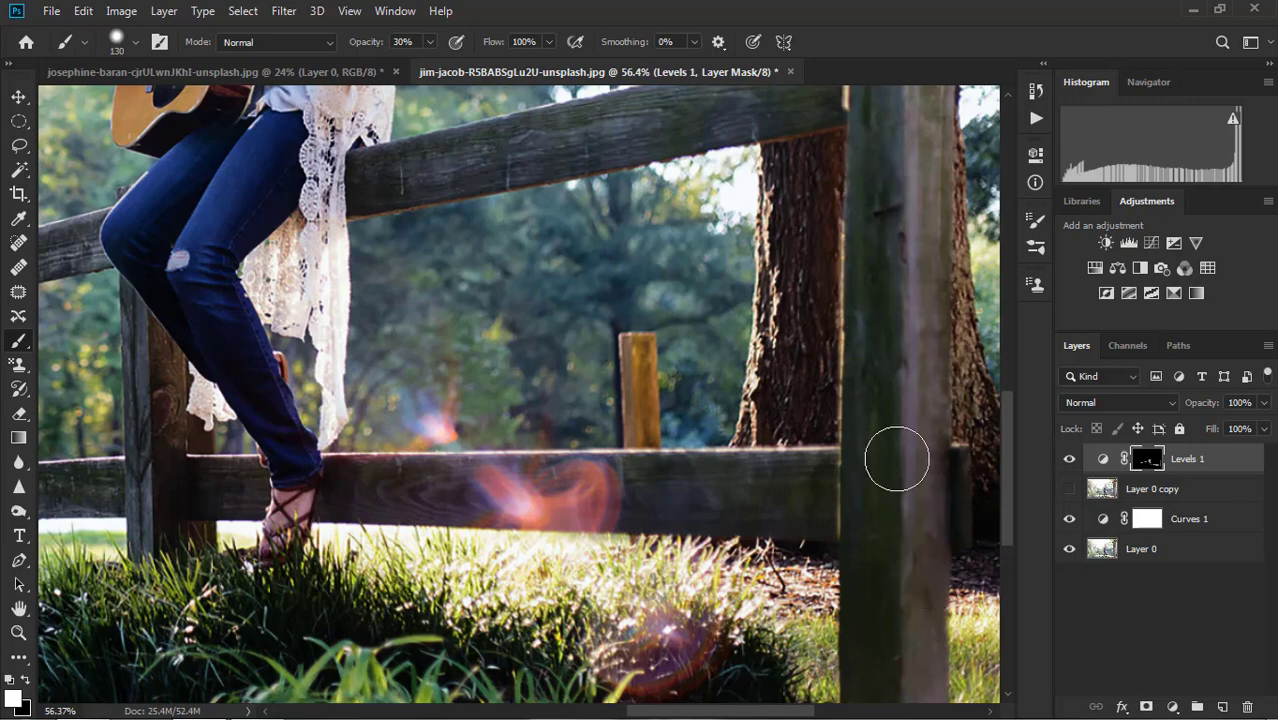
pyautogui.moveTo(848, 265); pyautogui.dragTo(848, 471)
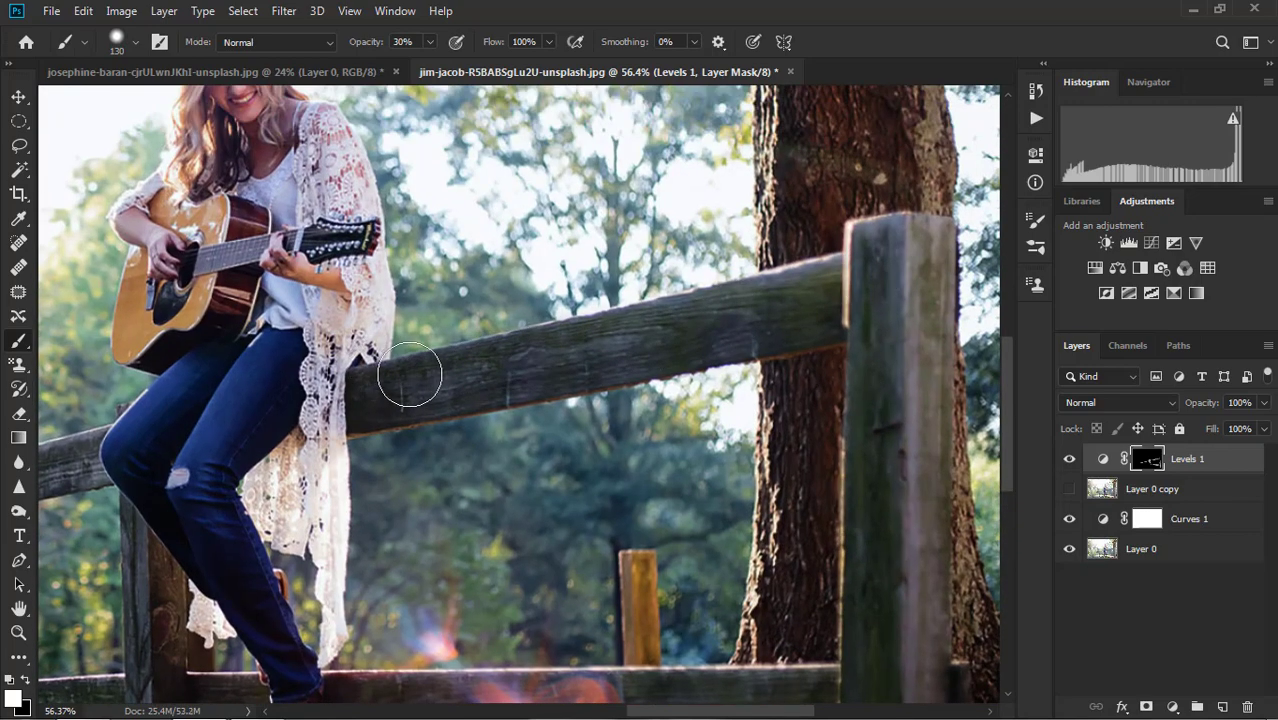
# - Fit the photo, zoom to the tree trunk and fence post, and size the brush around 233
pyautogui.hotkey('ctrl', '0')
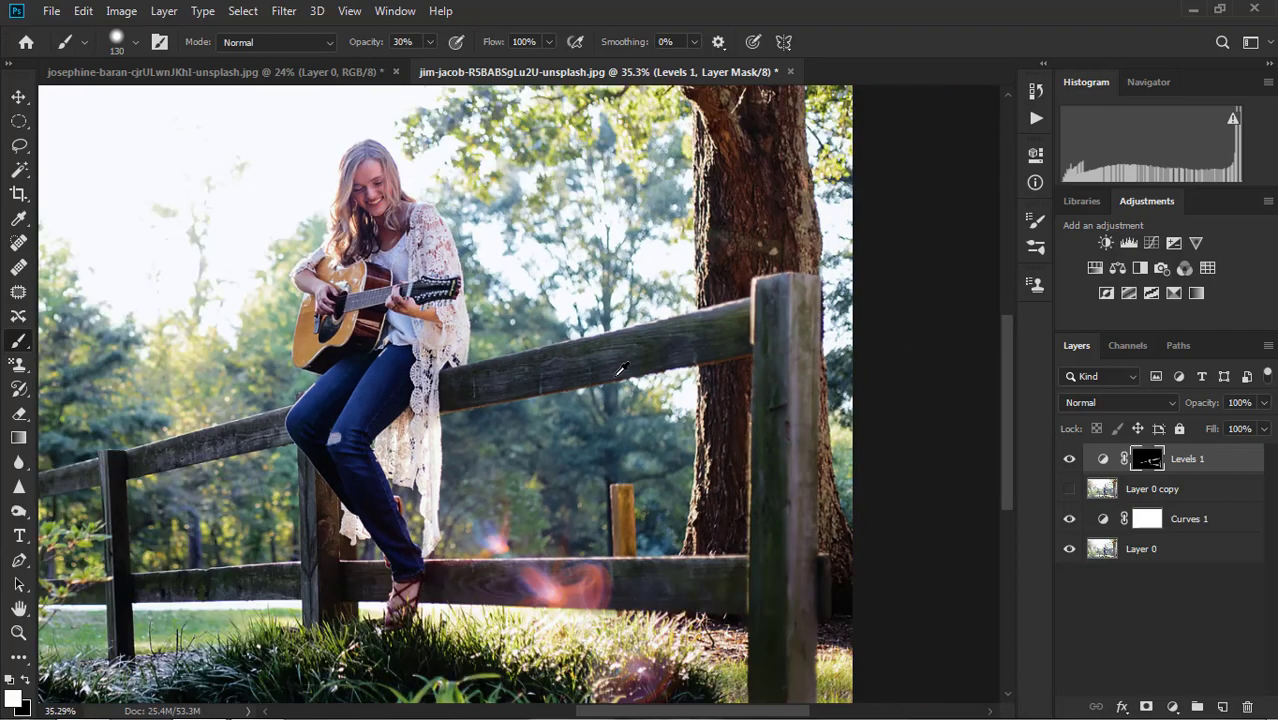
pyautogui.scroll(3, 578, 648)
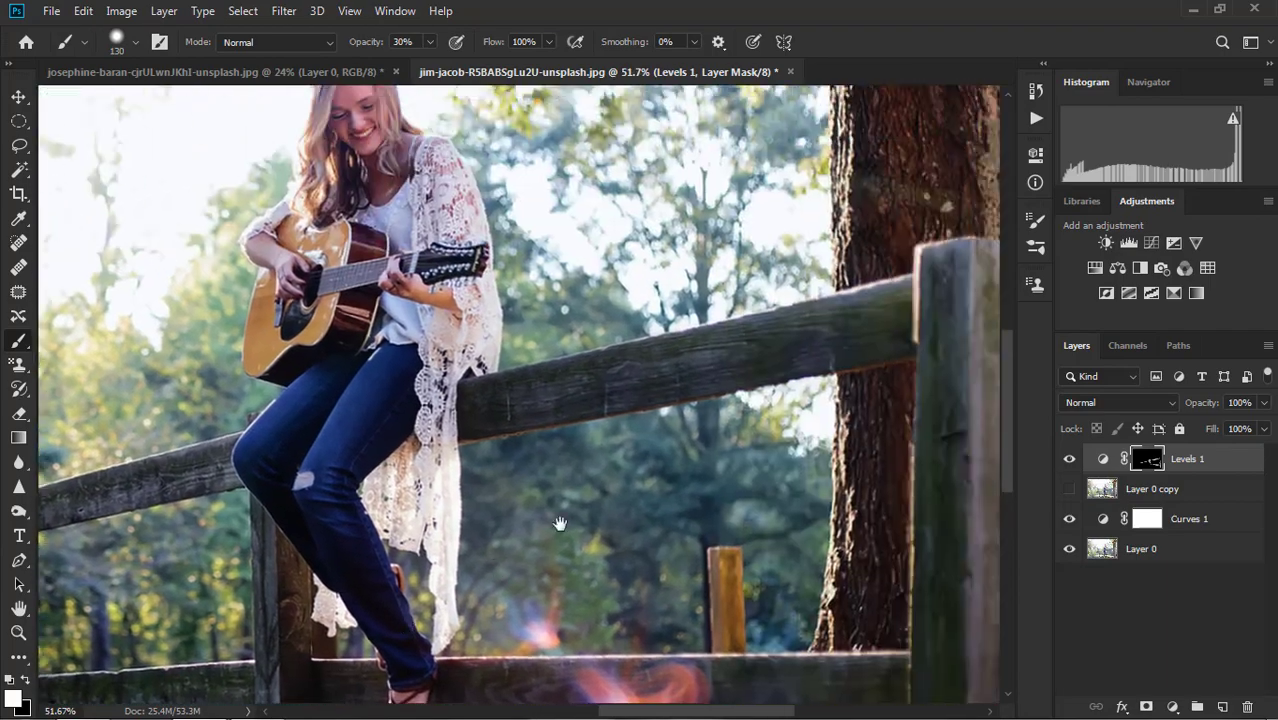
pyautogui.moveTo(685, 508); pyautogui.dragTo(591, 502)
pyautogui.scroll(2, 639, 309)
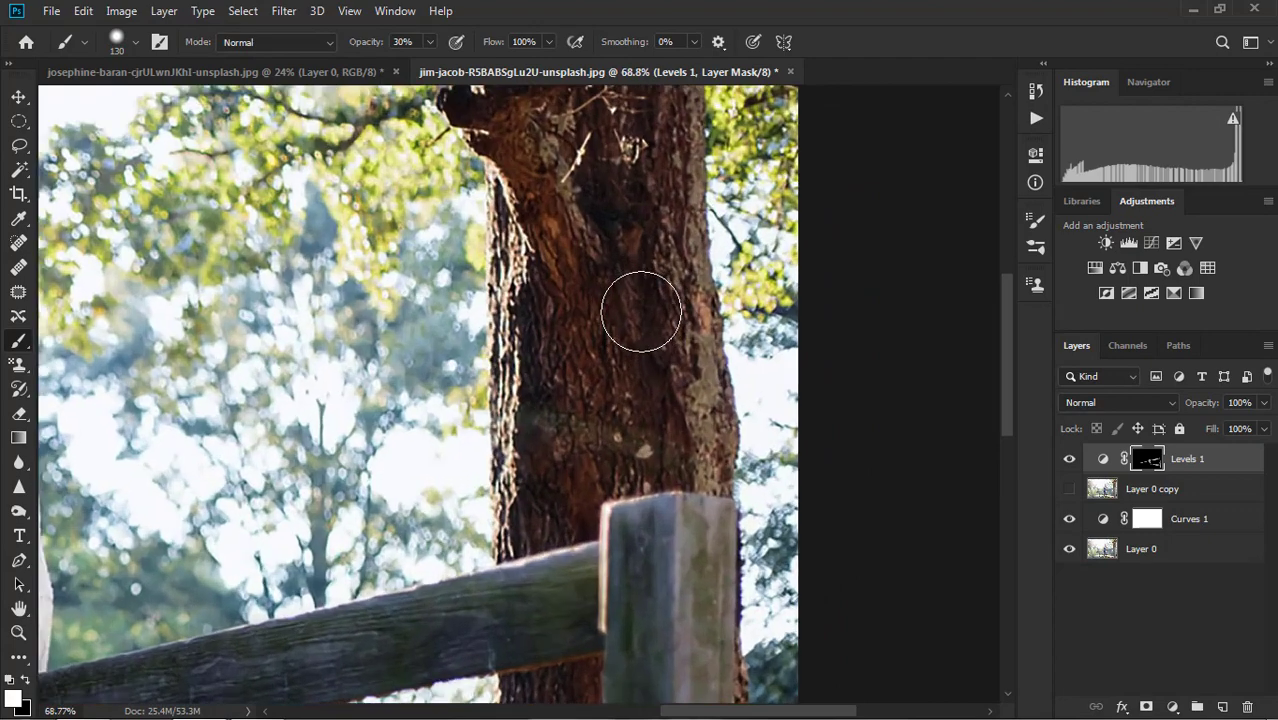
pyautogui.moveTo(647, 322); pyautogui.dragTo(665, 323)
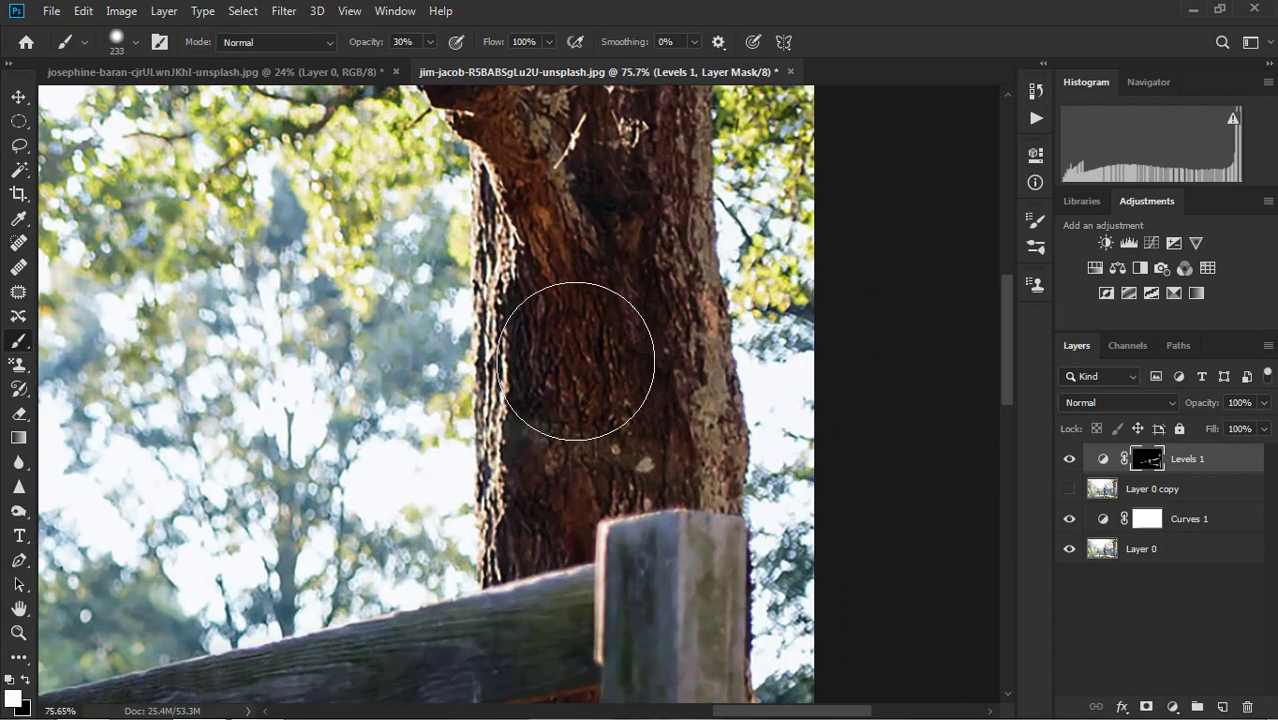
pyautogui.scroll(3, 600, 305)
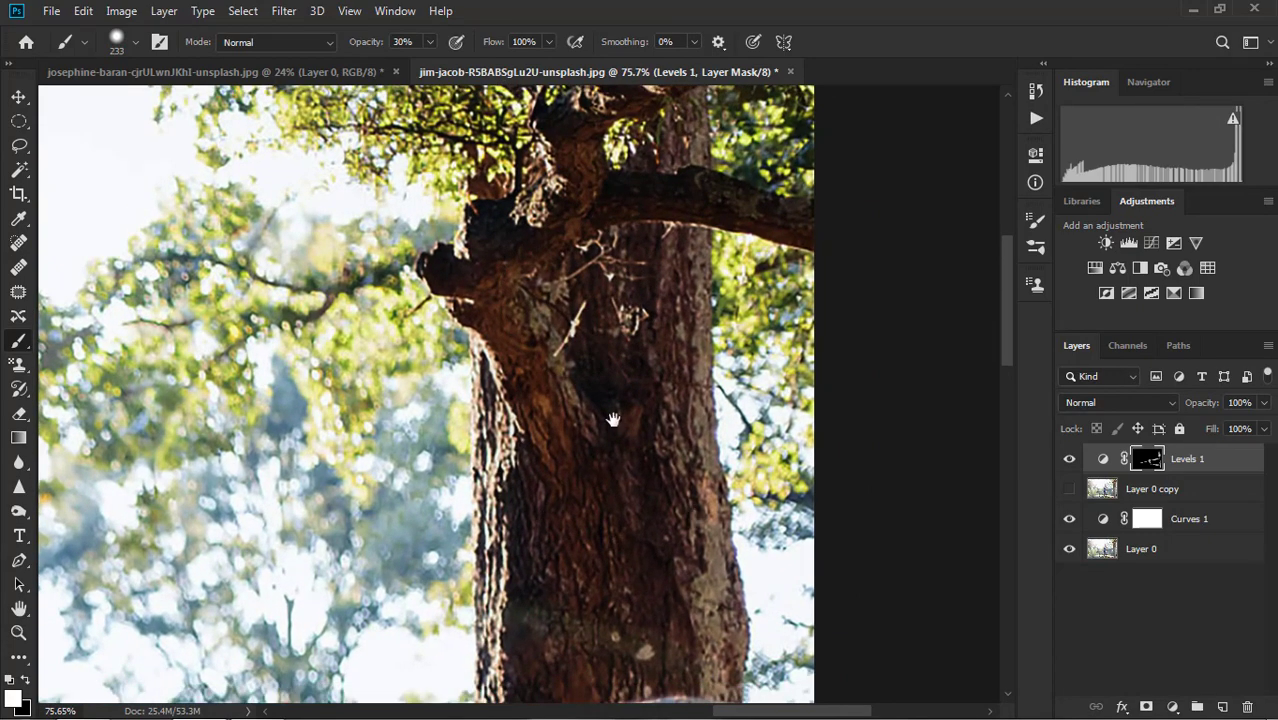
pyautogui.scroll(-5, 608, 419)
pyautogui.scroll(-5, 579, 345)
pyautogui.press('[')
pyautogui.press('[')
pyautogui.press('[')
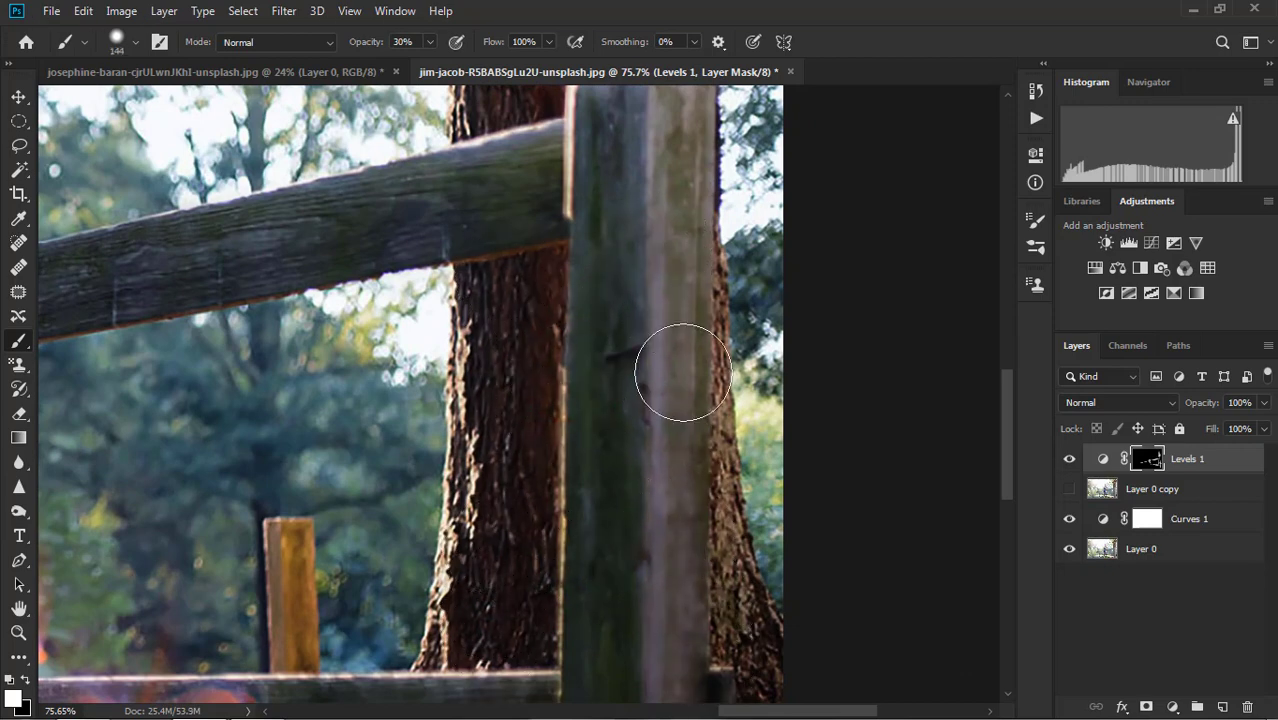
# - Use a smaller brush to paint the Levels mask over the guitar body and darker hair strands
pyautogui.scroll(-5, 616, 561)
pyautogui.scroll(-4, 616, 561)
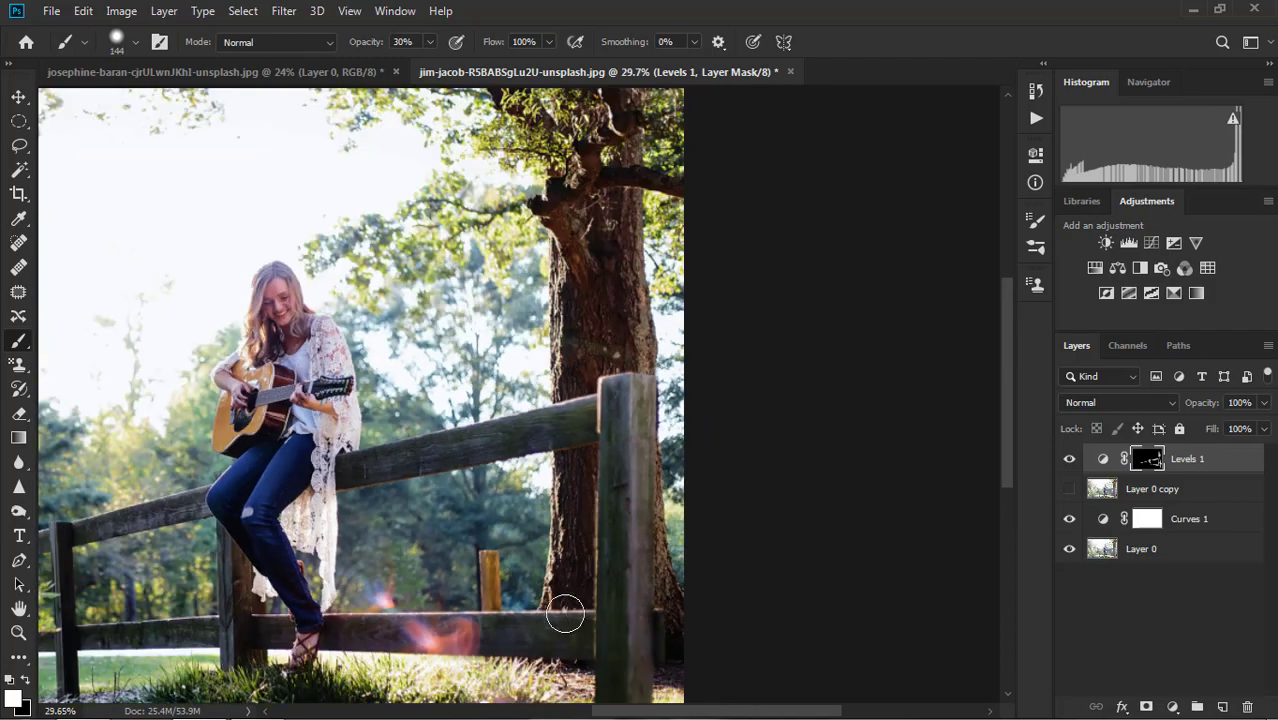
pyautogui.scroll(3, 562, 608)
pyautogui.scroll(3, 600, 500)
pyautogui.scroll(5, 640, 373)
pyautogui.scroll(3, 640, 373)
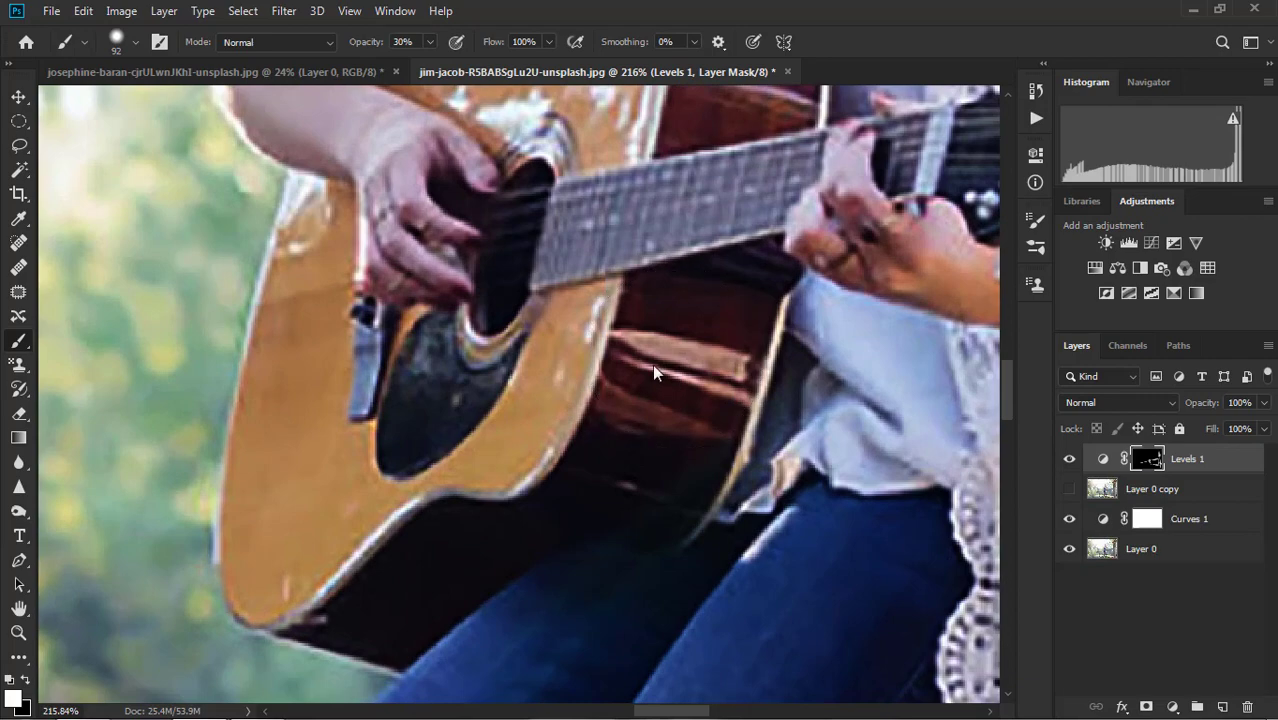
pyautogui.moveTo(649, 364); pyautogui.dragTo(634, 365)
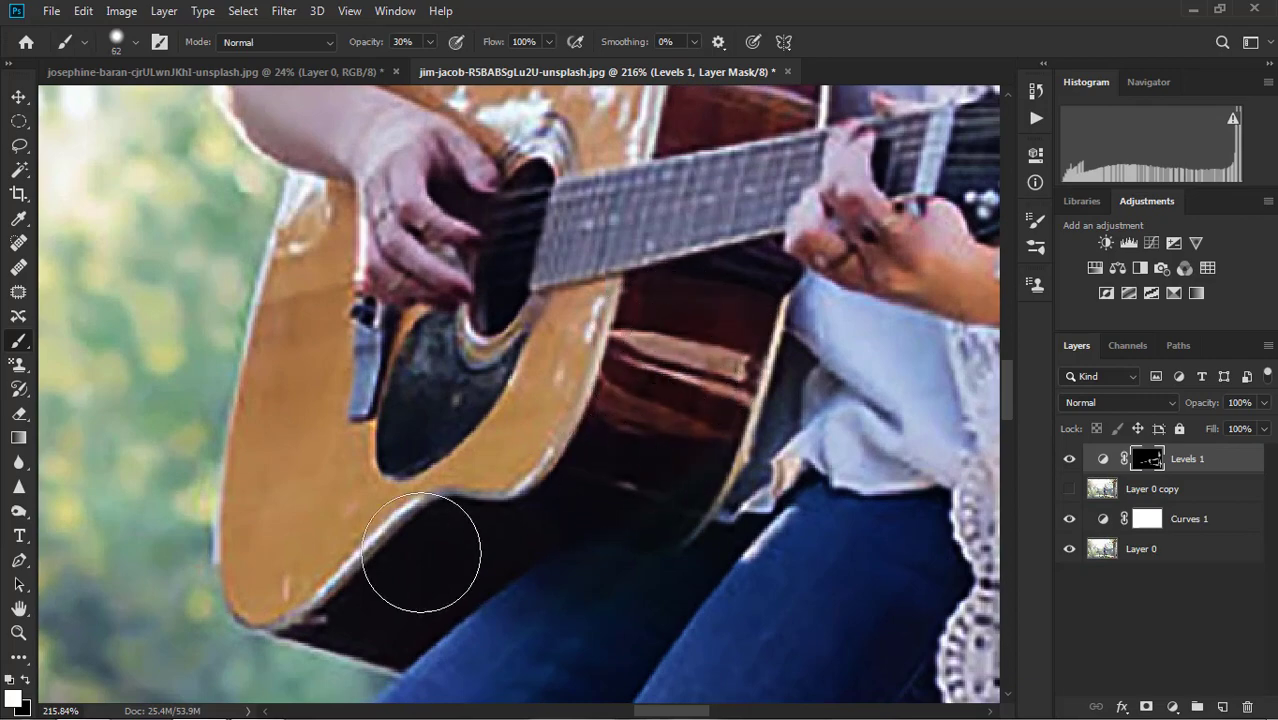
pyautogui.scroll(3, 450, 607)
pyautogui.scroll(3, 493, 613)
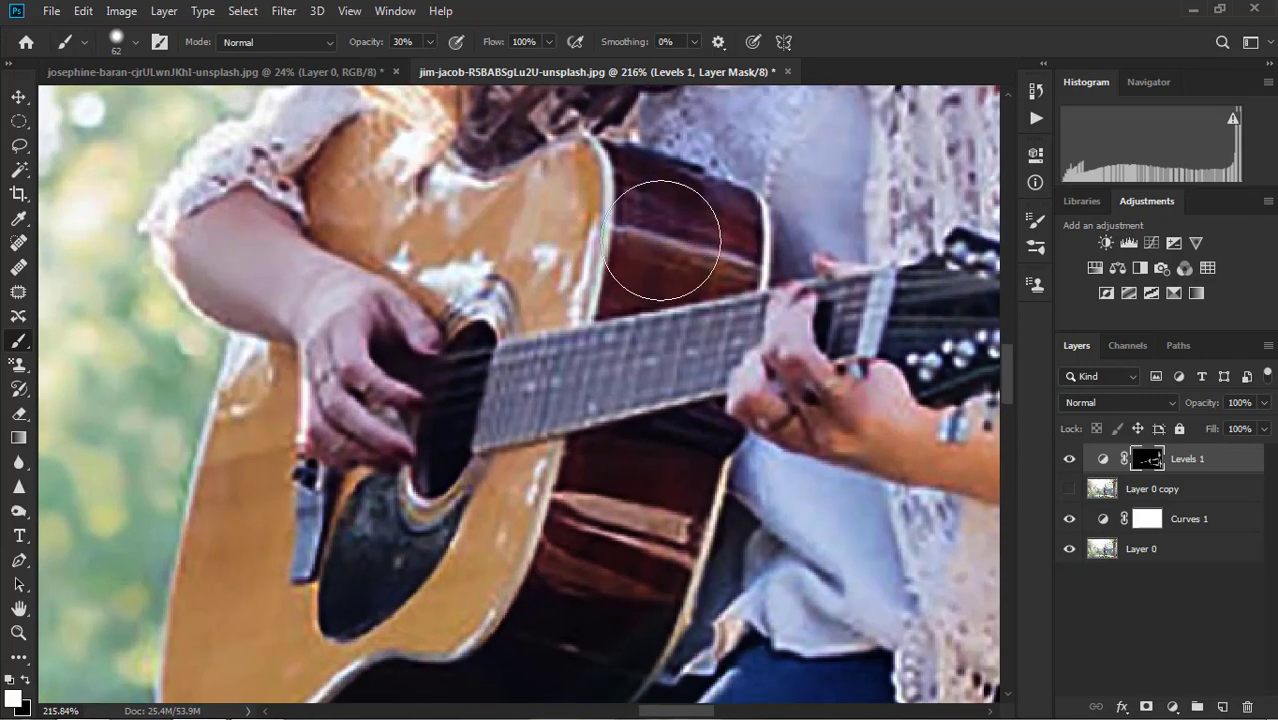
pyautogui.scroll(2, 630, 260)
pyautogui.scroll(2, 600, 250)
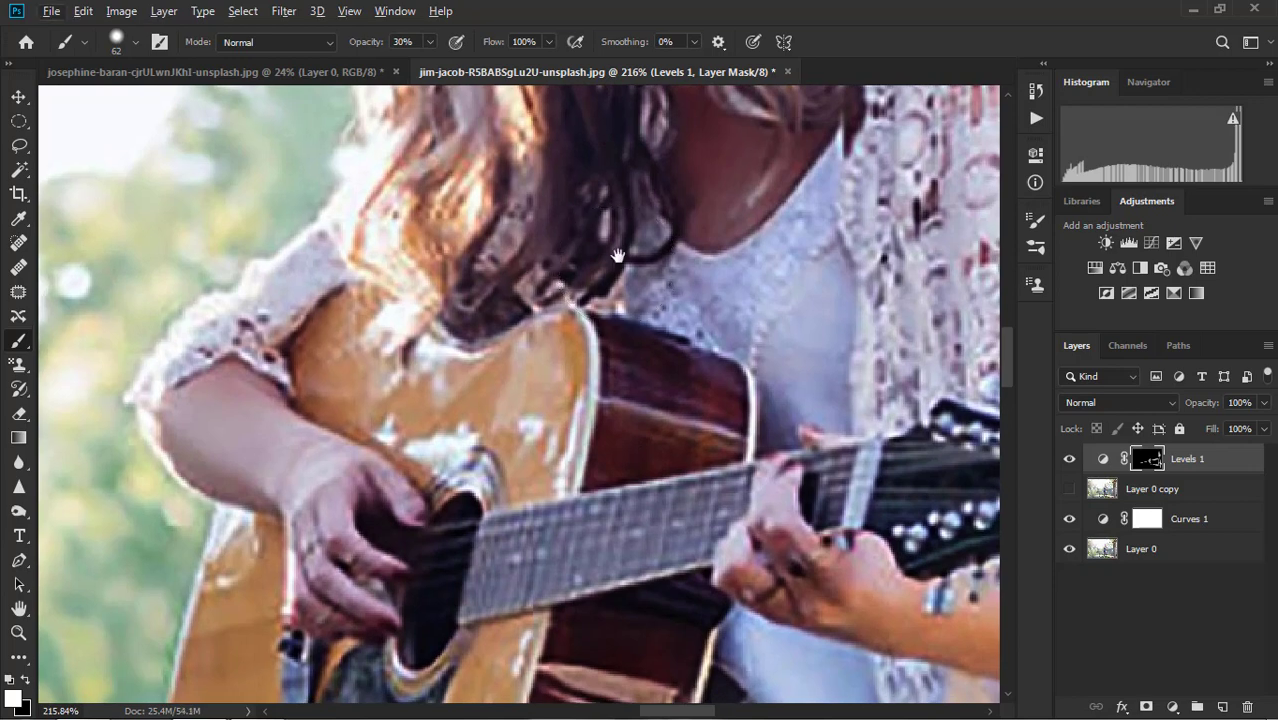
pyautogui.moveTo(618, 256); pyautogui.dragTo(608, 500)
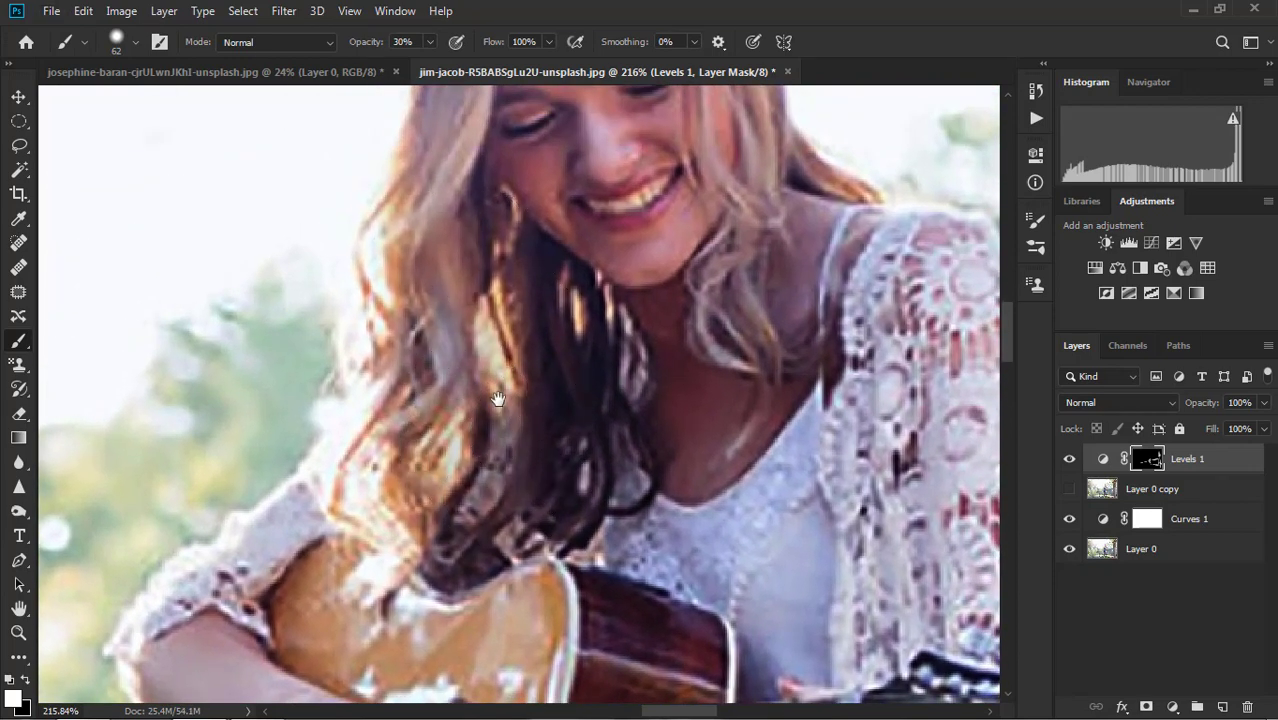
pyautogui.moveTo(498, 399); pyautogui.dragTo(498, 590)
pyautogui.scroll(-3, 456, 470)
pyautogui.scroll(-3, 490, 440)
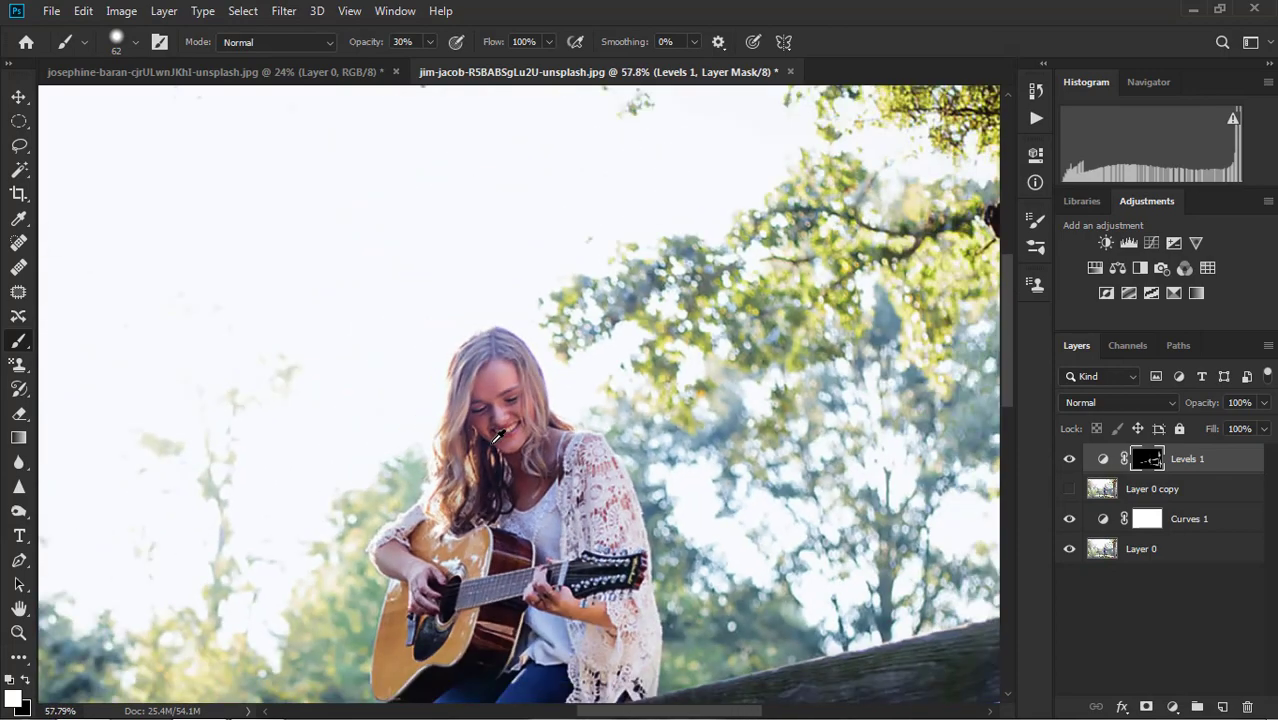
pyautogui.scroll(-2, 498, 436)
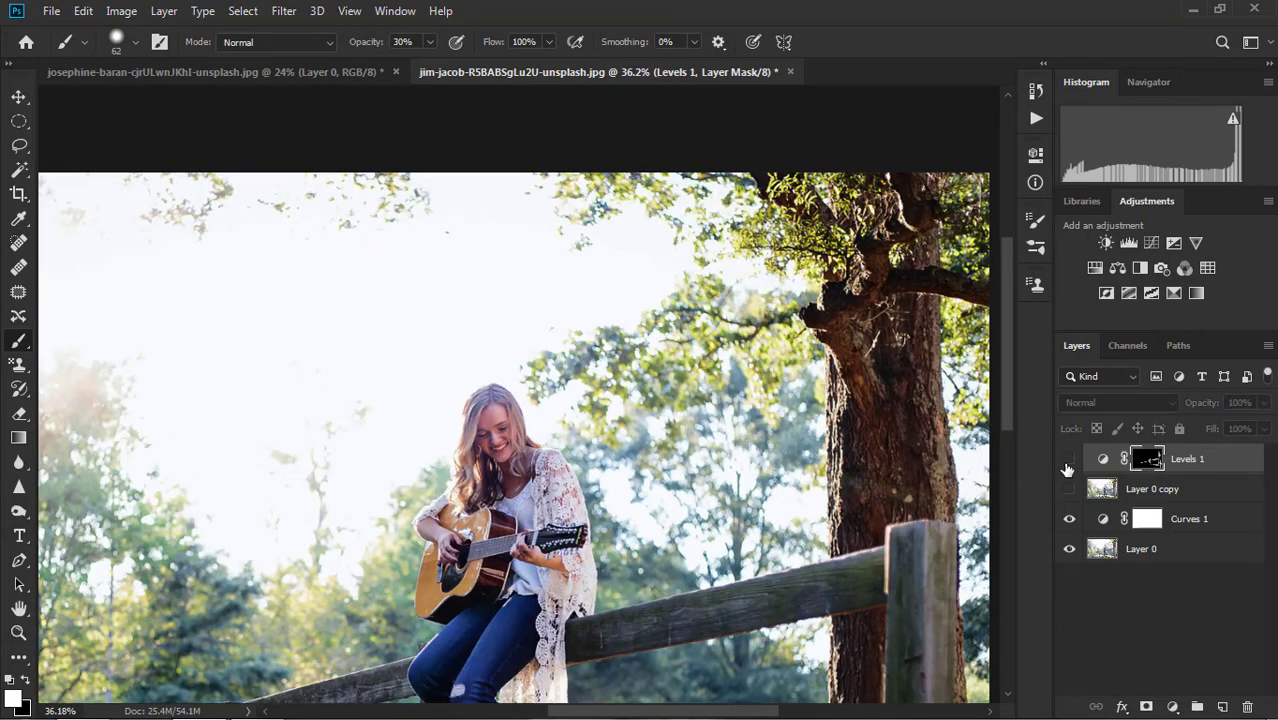
# - Paint the Levels mask along the lower fence rail and the grass at lower left
pyautogui.moveTo(427, 564); pyautogui.dragTo(500, 404)
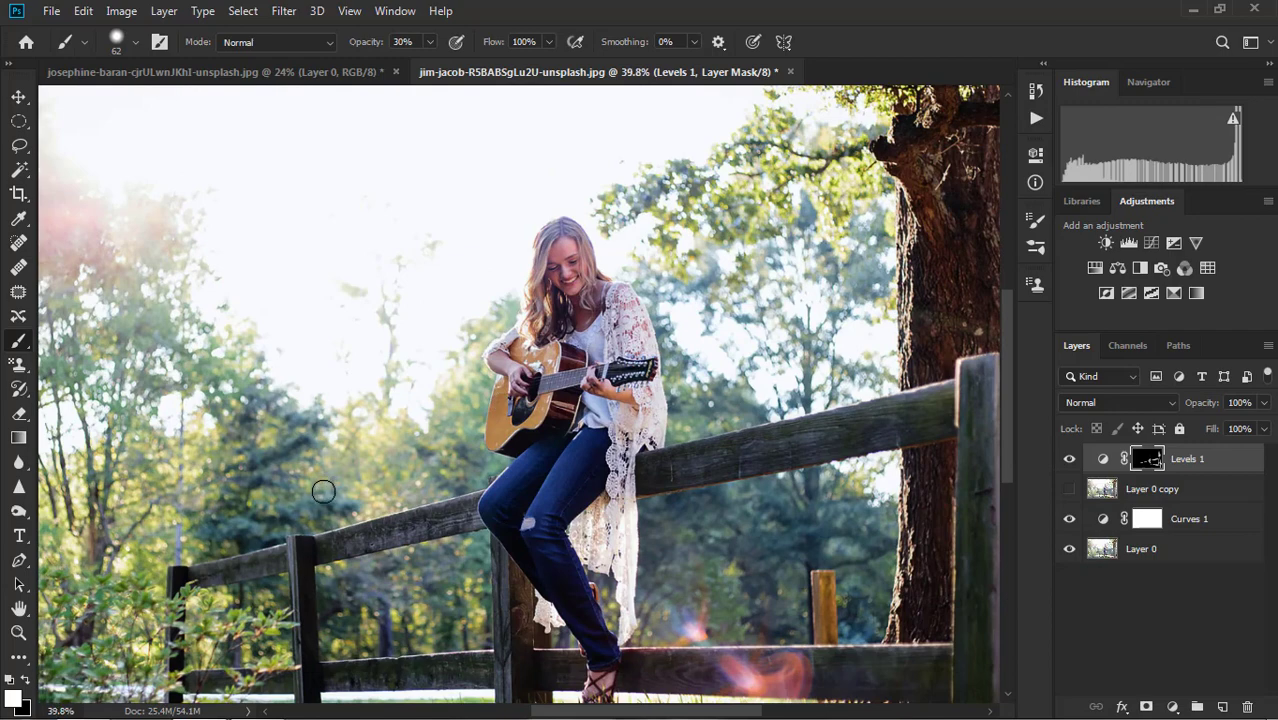
pyautogui.scroll(1, 323, 491)
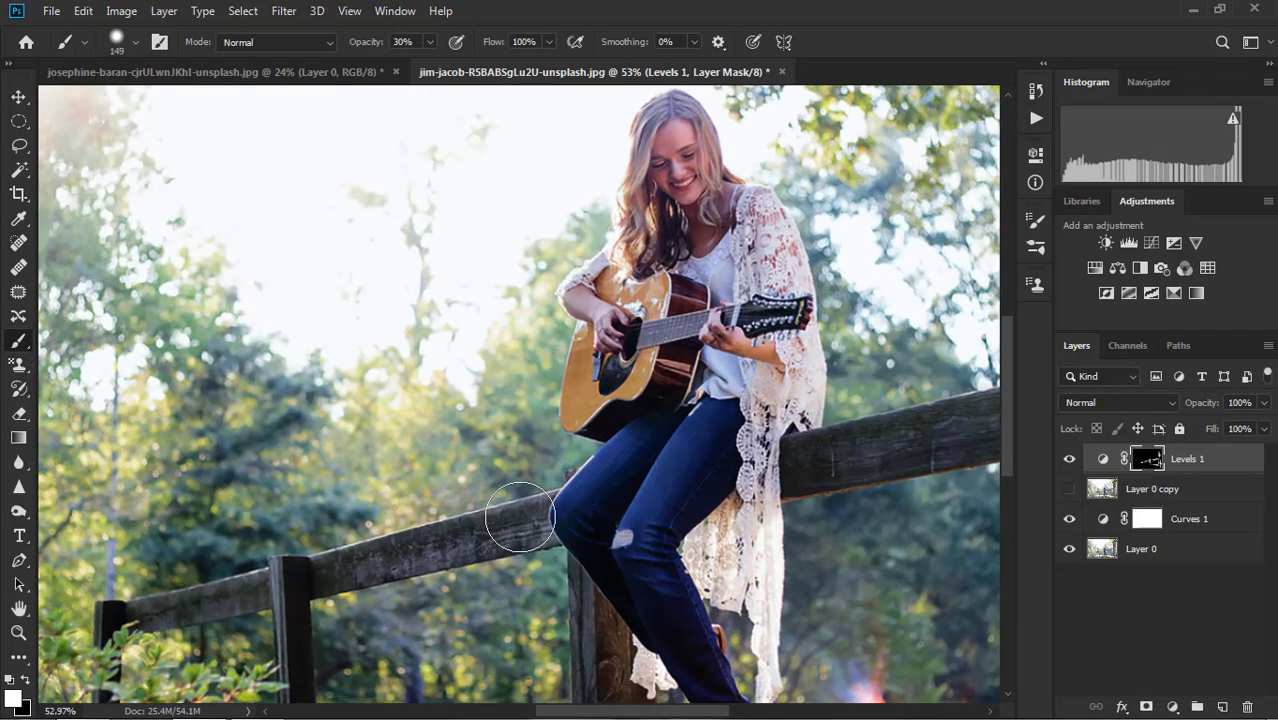
pyautogui.hscroll(5, 519, 520)
pyautogui.scroll(-1, 772, 462)
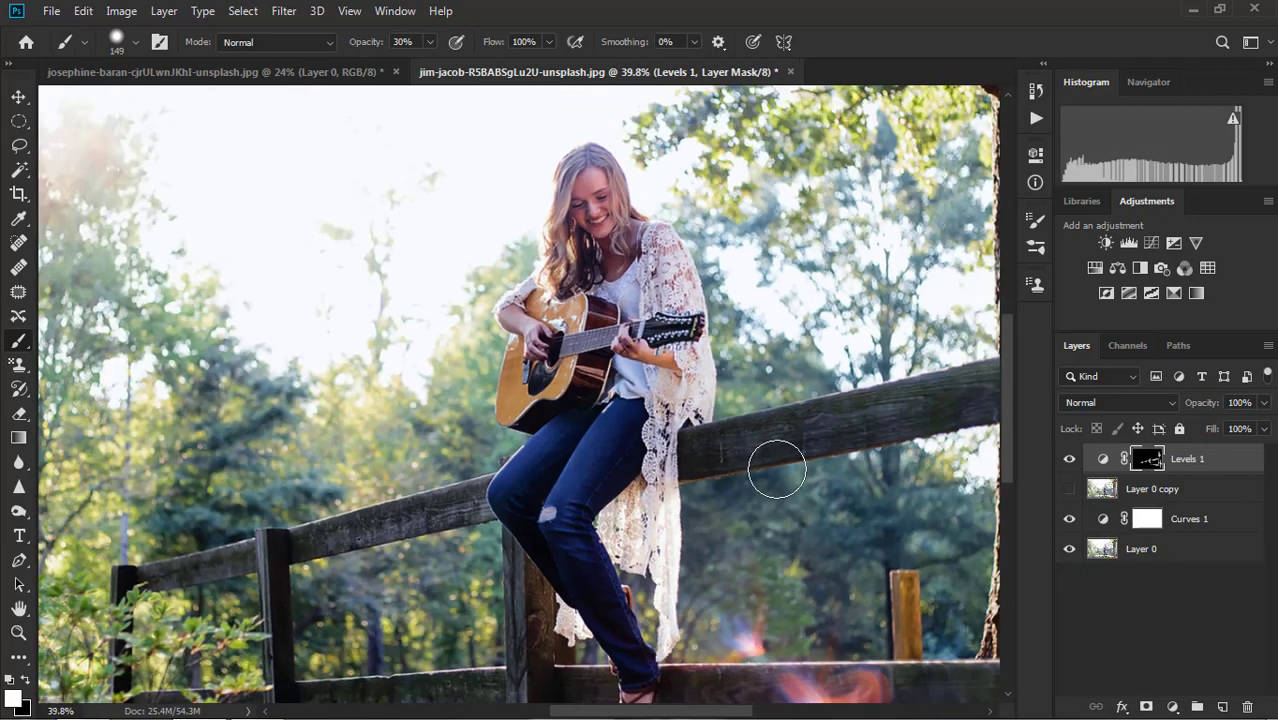
pyautogui.scroll(-3, 772, 462)
pyautogui.scroll(4, 789, 412)
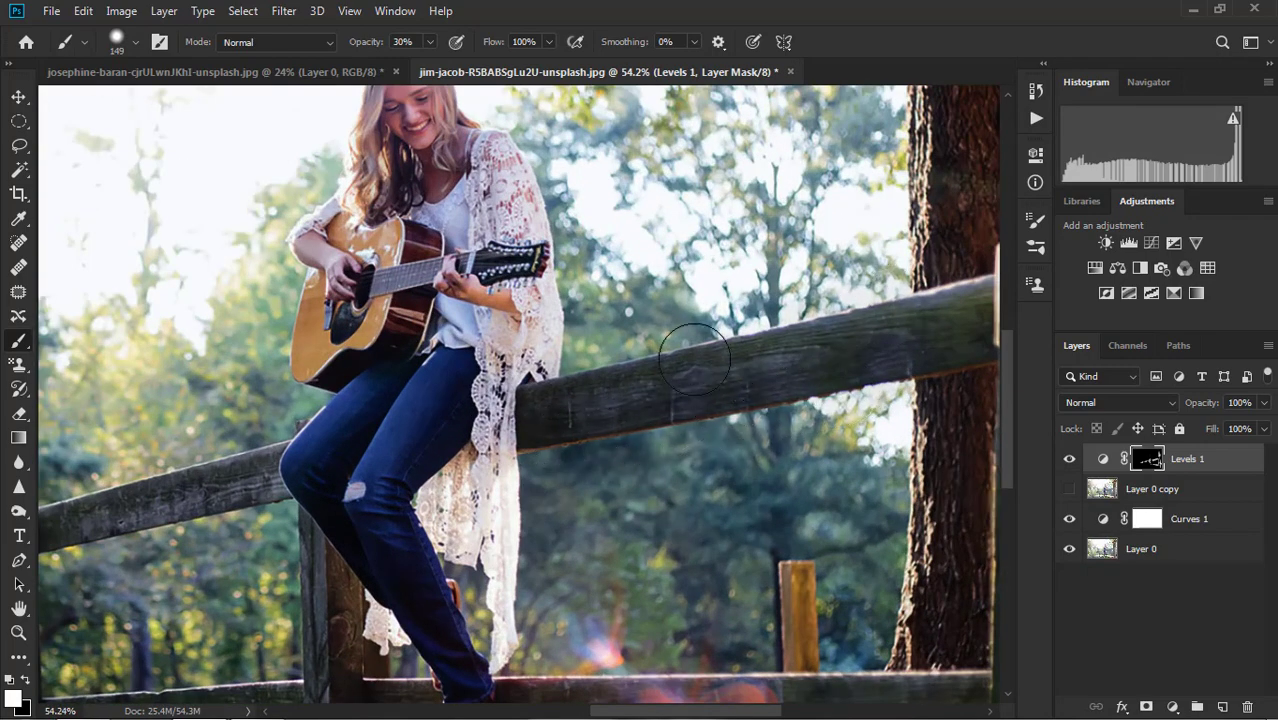
pyautogui.scroll(-2, 599, 399)
pyautogui.scroll(2, 455, 540)
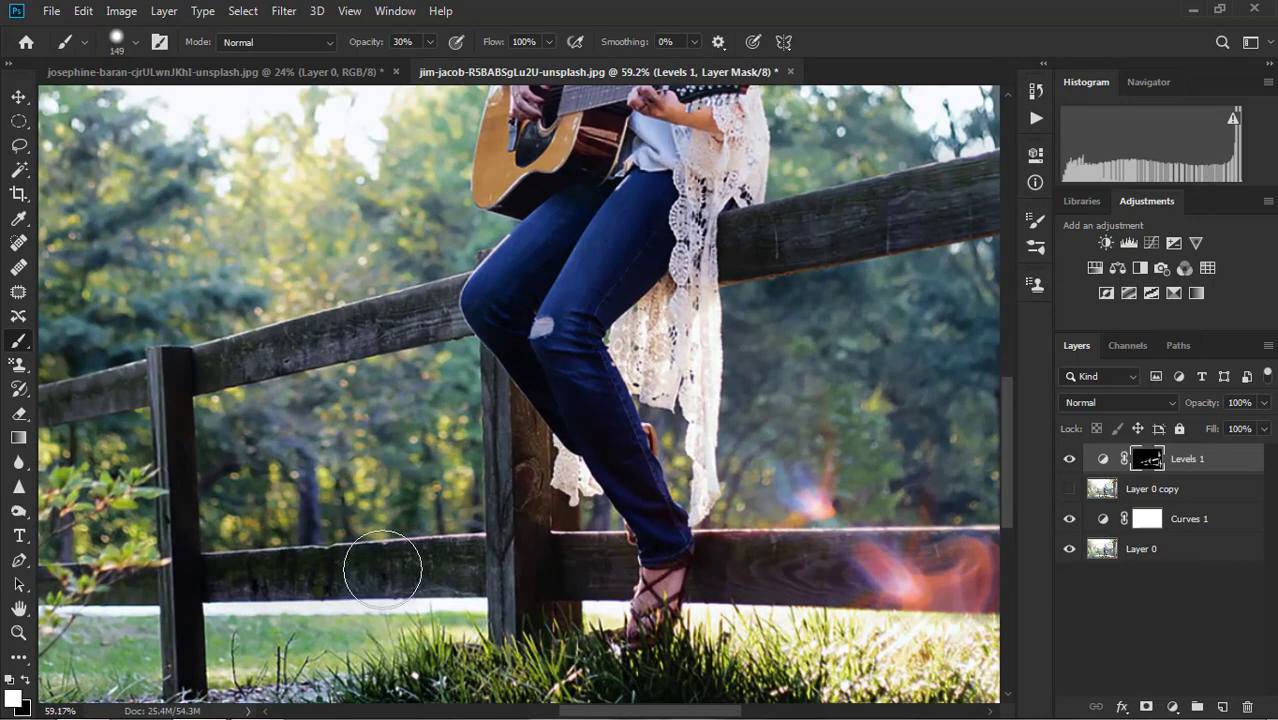
pyautogui.moveTo(494, 562); pyautogui.dragTo(480, 462)
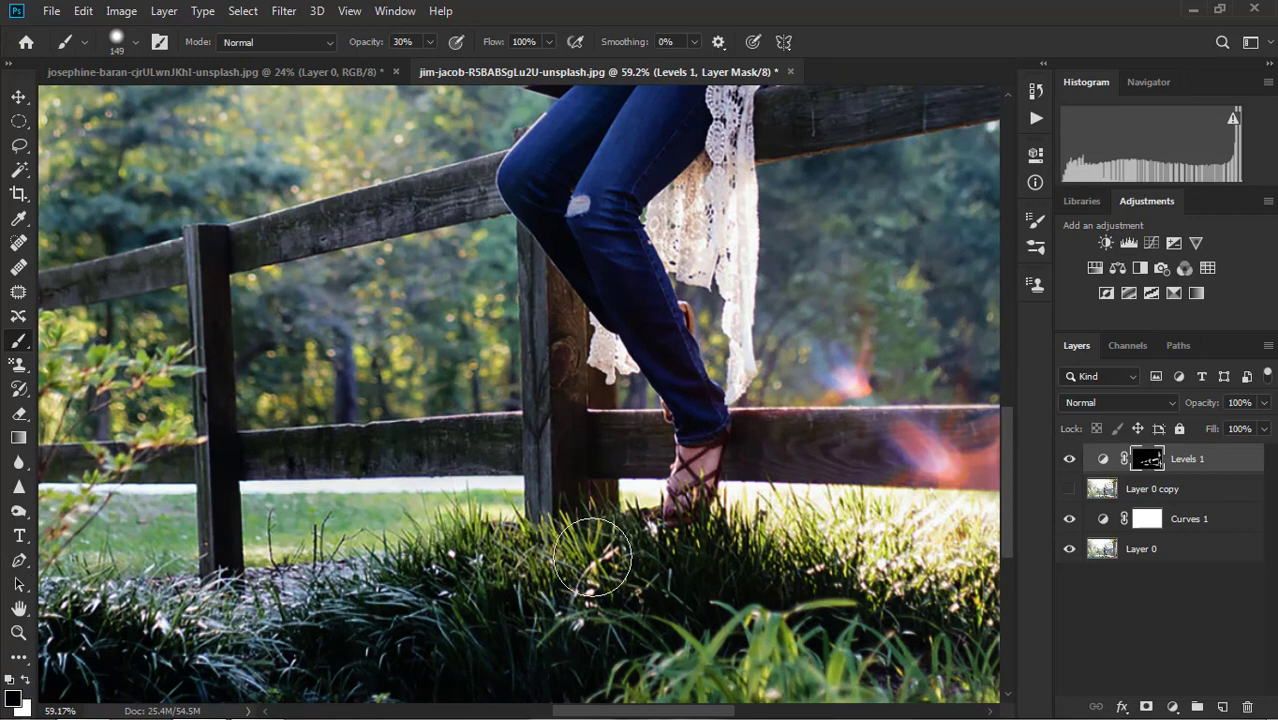
pyautogui.moveTo(190, 615); pyautogui.dragTo(435, 535)
pyautogui.moveTo(87, 569); pyautogui.dragTo(150, 580)
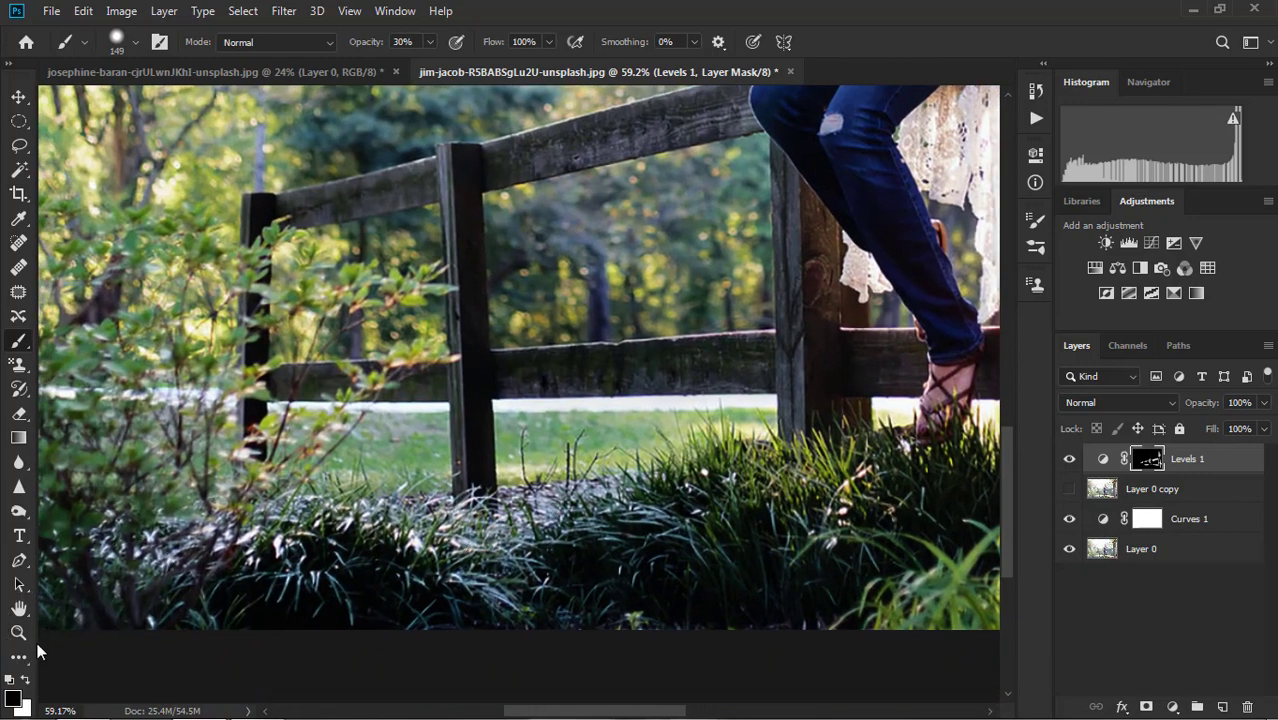
# - Swap to white, shrink the brush to 97 px, and paint the mask over the bush
pyautogui.click(25, 683)
pyautogui.scroll(5, 385, 428)
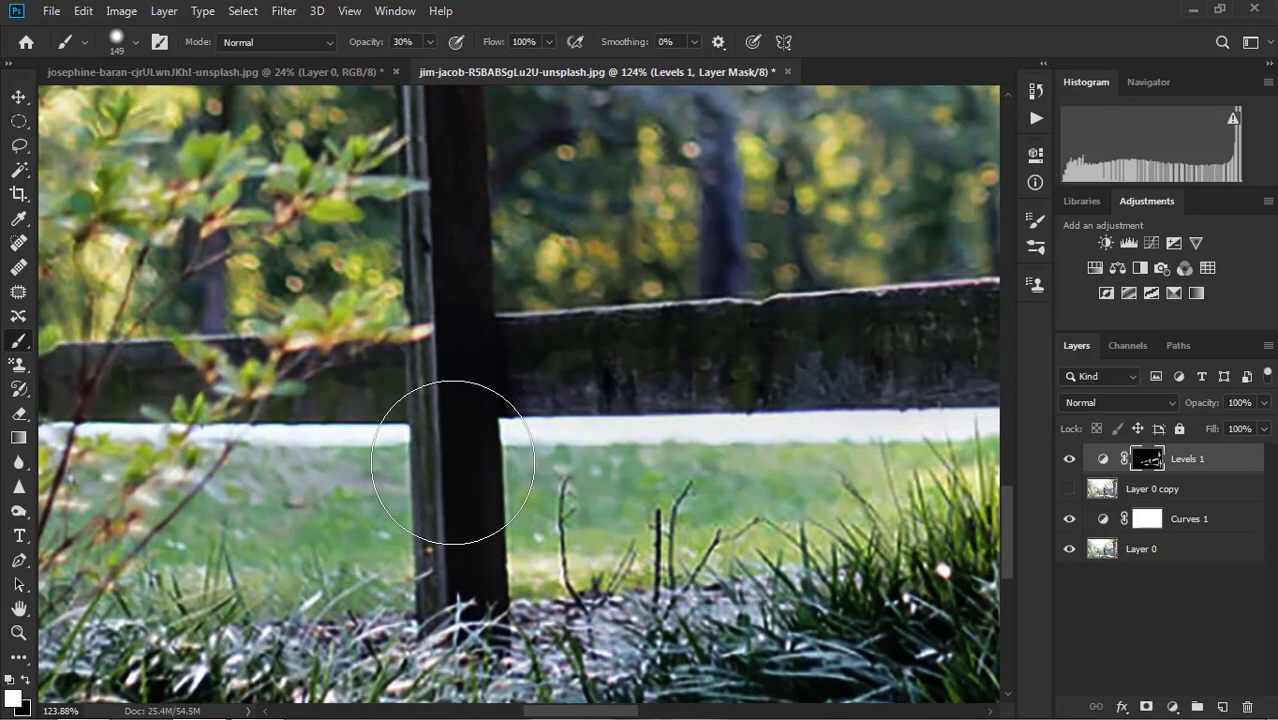
pyautogui.moveTo(432, 463); pyautogui.dragTo(450, 462)
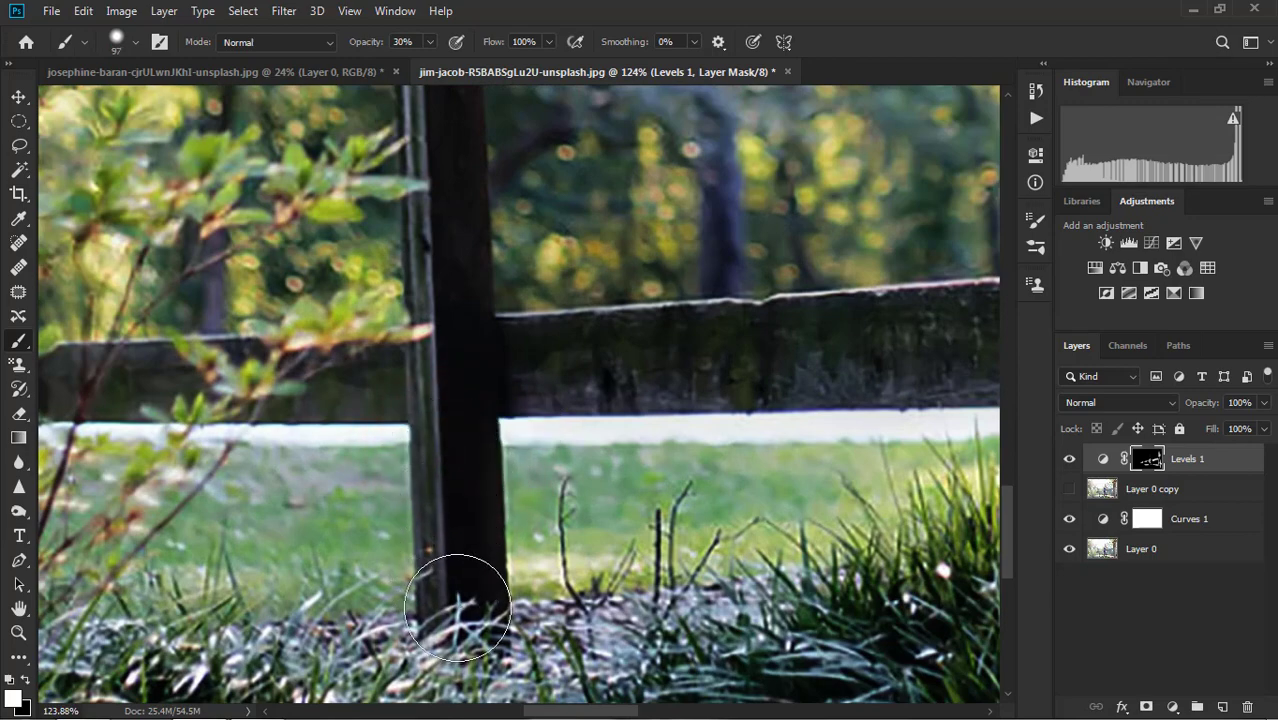
pyautogui.moveTo(455, 591)
pyautogui.mouseDown()
pyautogui.moveTo(437, 523)
pyautogui.moveTo(242, 363)
pyautogui.mouseUp()
pyautogui.scroll(-5, 513, 491)
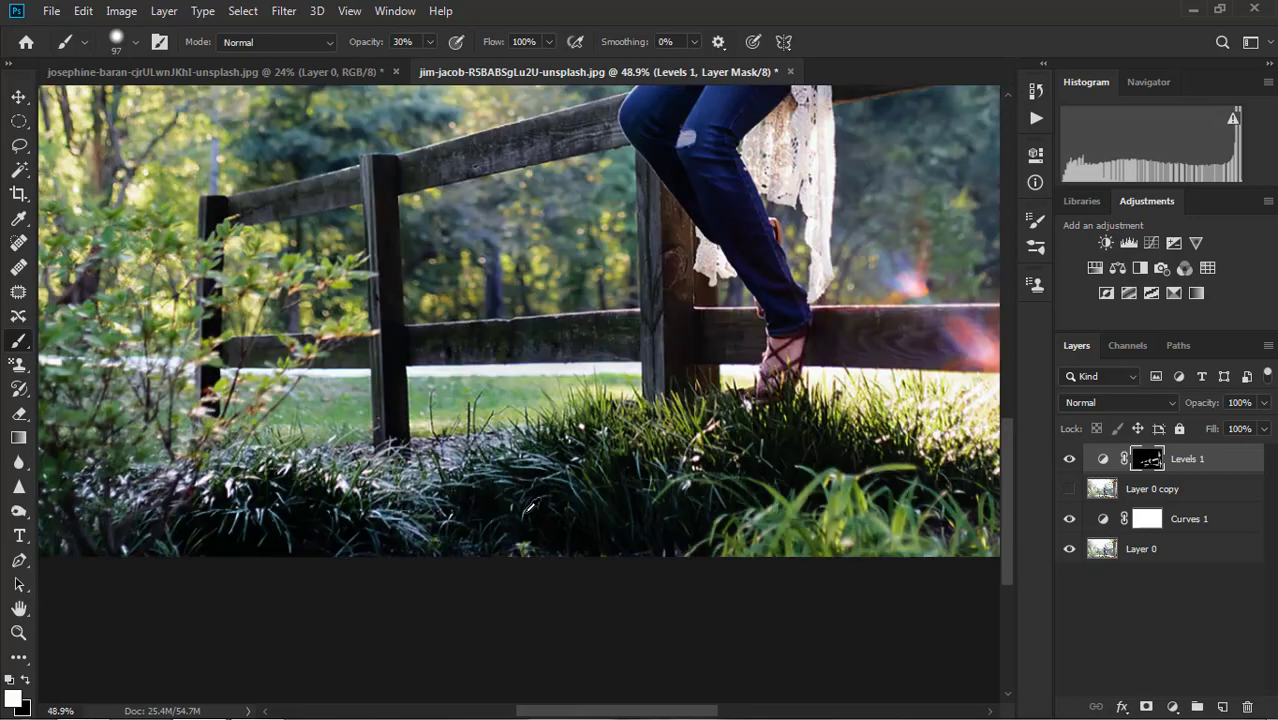
pyautogui.scroll(2, 268, 318)
pyautogui.scroll(2, 255, 345)
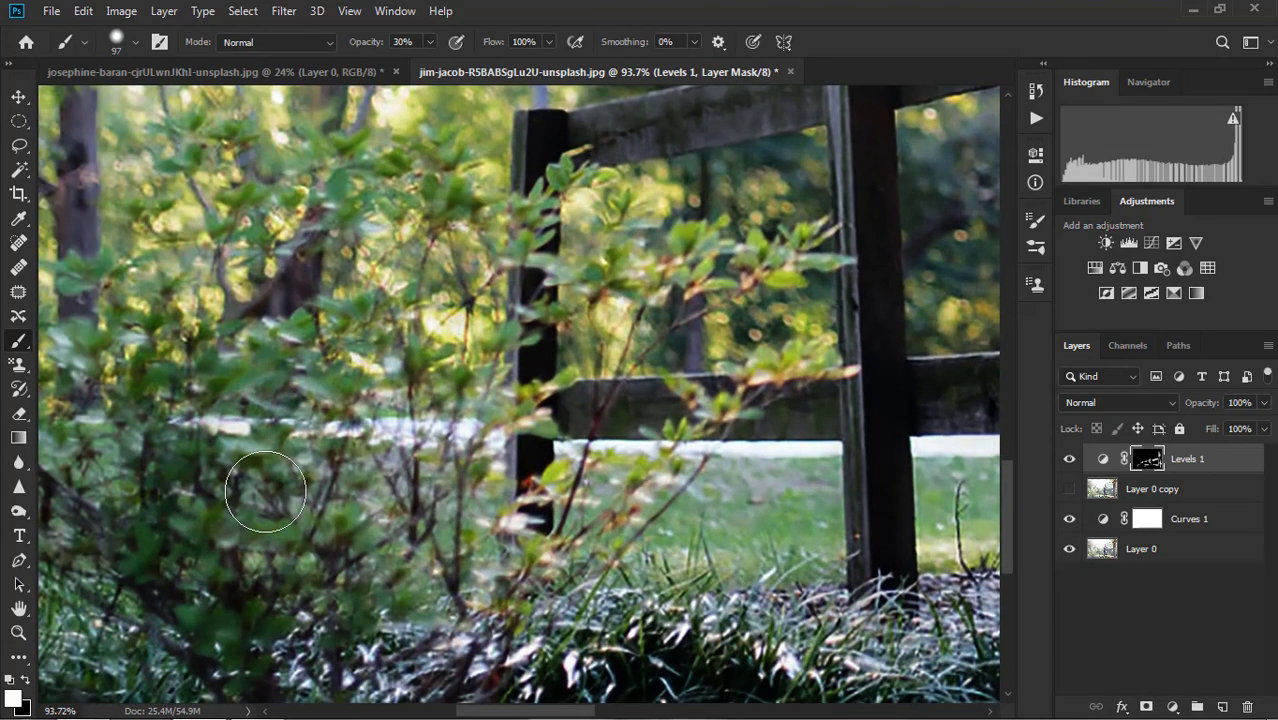
pyautogui.moveTo(257, 500); pyautogui.dragTo(320, 646)
pyautogui.scroll(-3, 372, 511)
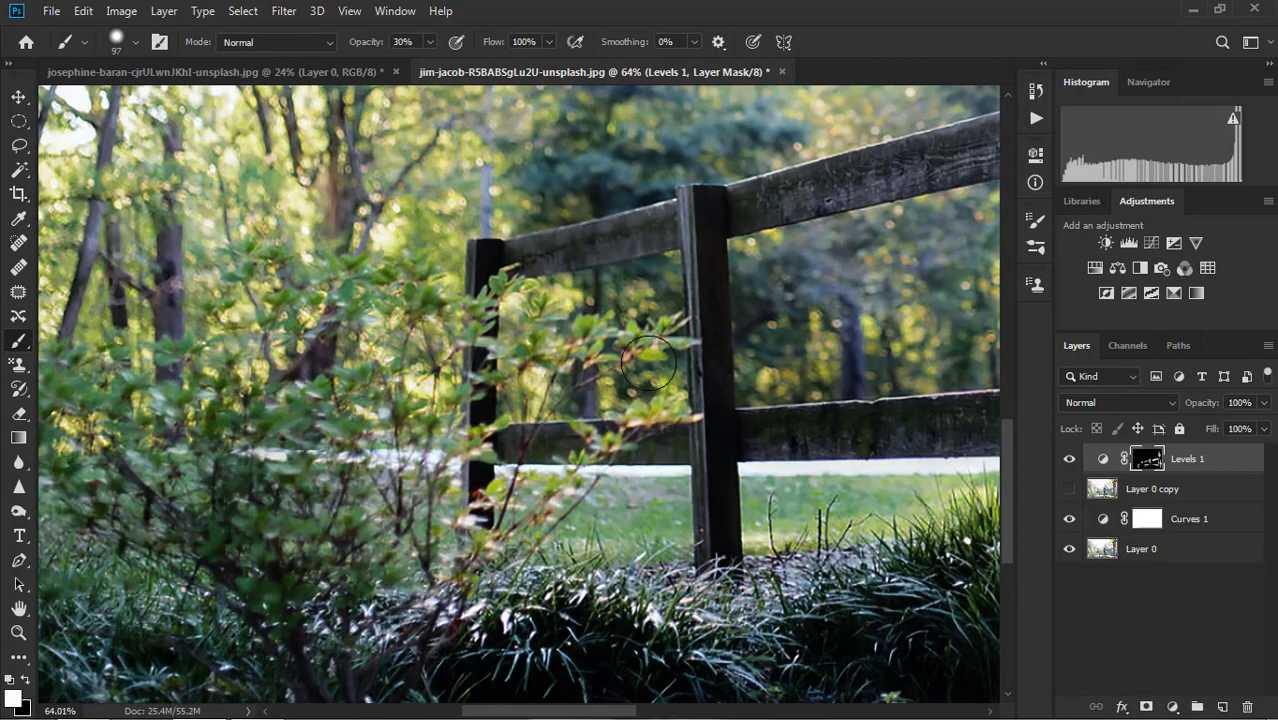
pyautogui.moveTo(286, 450); pyautogui.dragTo(389, 410)
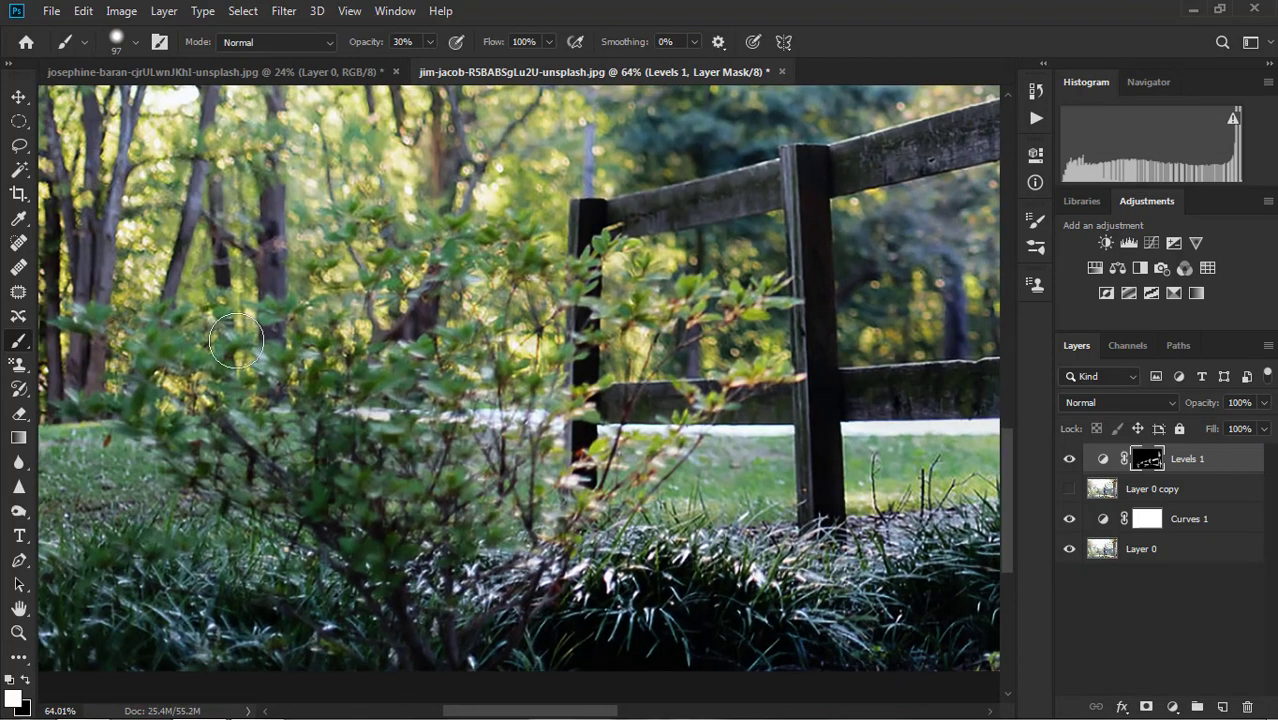
pyautogui.scroll(-5, 371, 543)
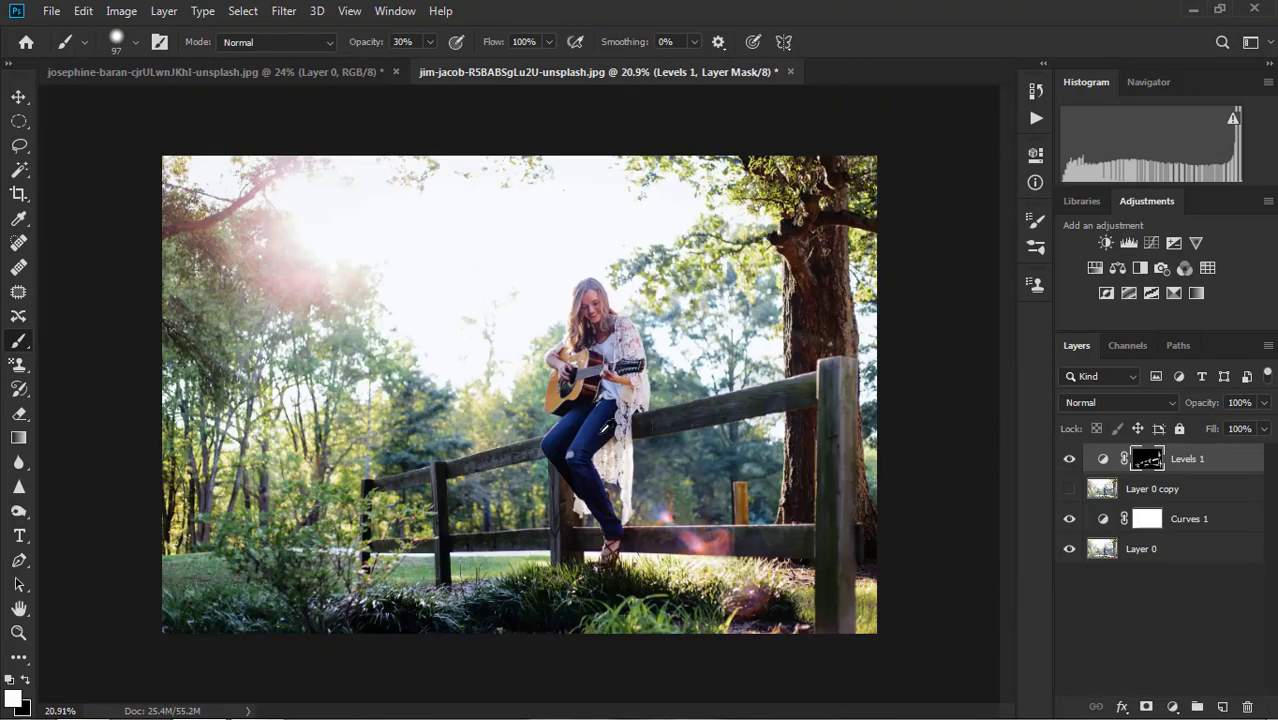
pyautogui.scroll(2, 497, 410)
pyautogui.scroll(2, 497, 410)
pyautogui.scroll(-3, 497, 410)
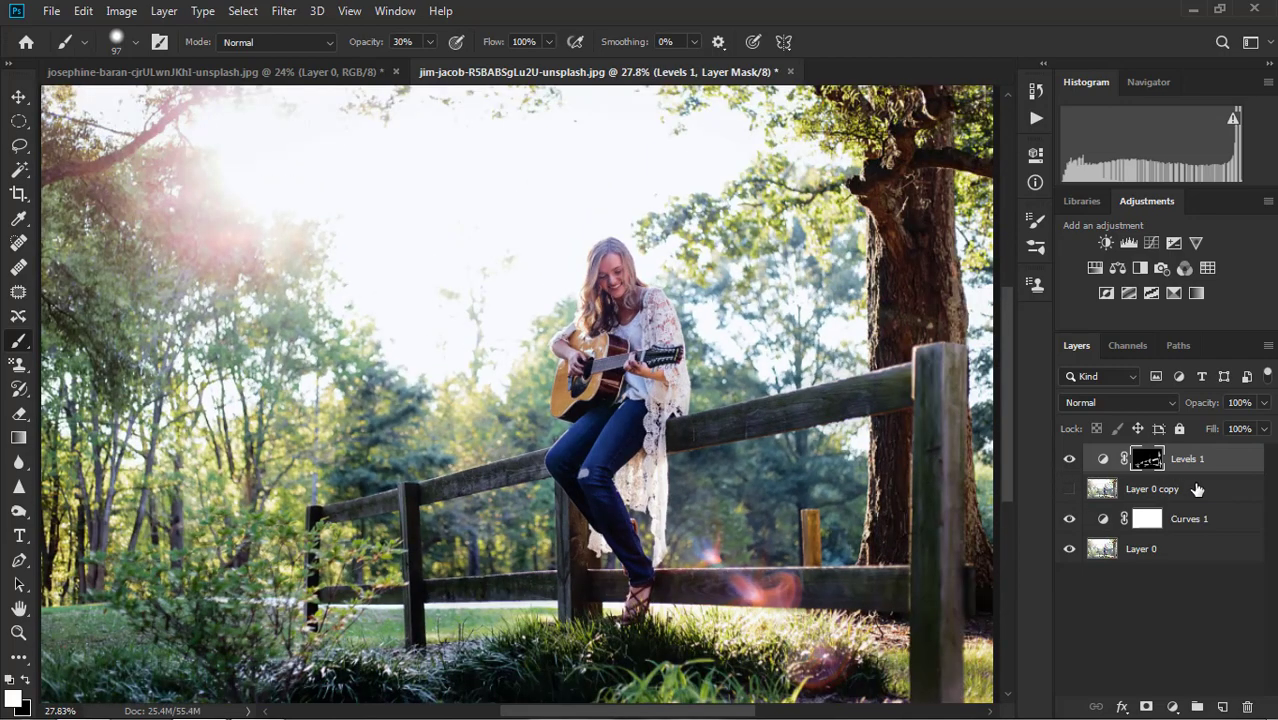
pyautogui.moveTo(1200, 463)
pyautogui.mouseDown()
pyautogui.moveTo(1198, 508)
pyautogui.moveTo(1135, 500)
pyautogui.mouseUp()
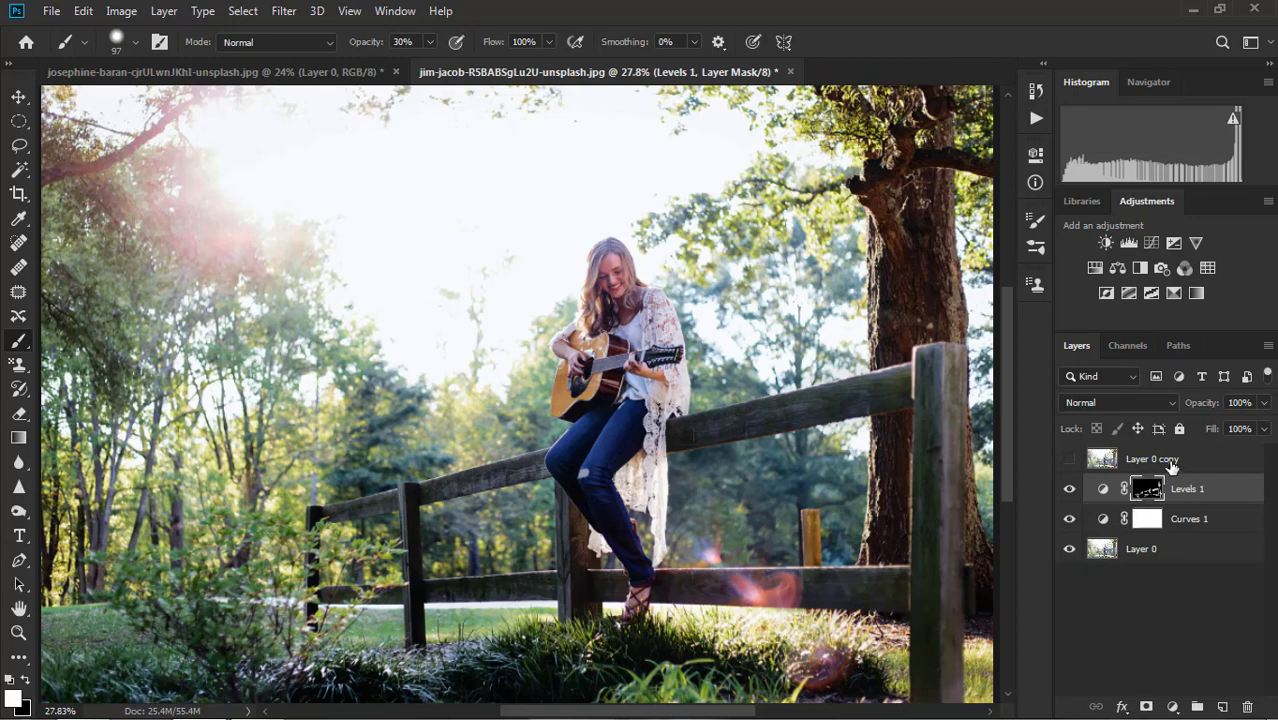
pyautogui.click(1173, 463)
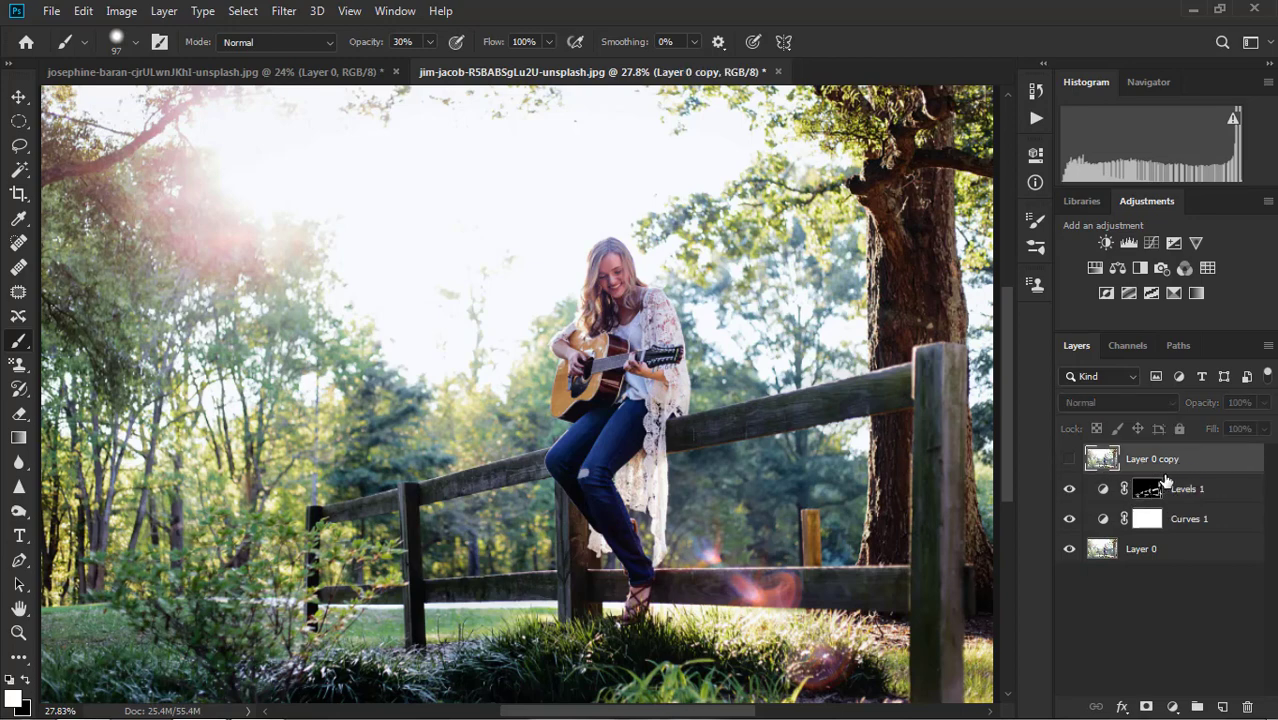
pyautogui.moveTo(1175, 463); pyautogui.dragTo(1247, 707)
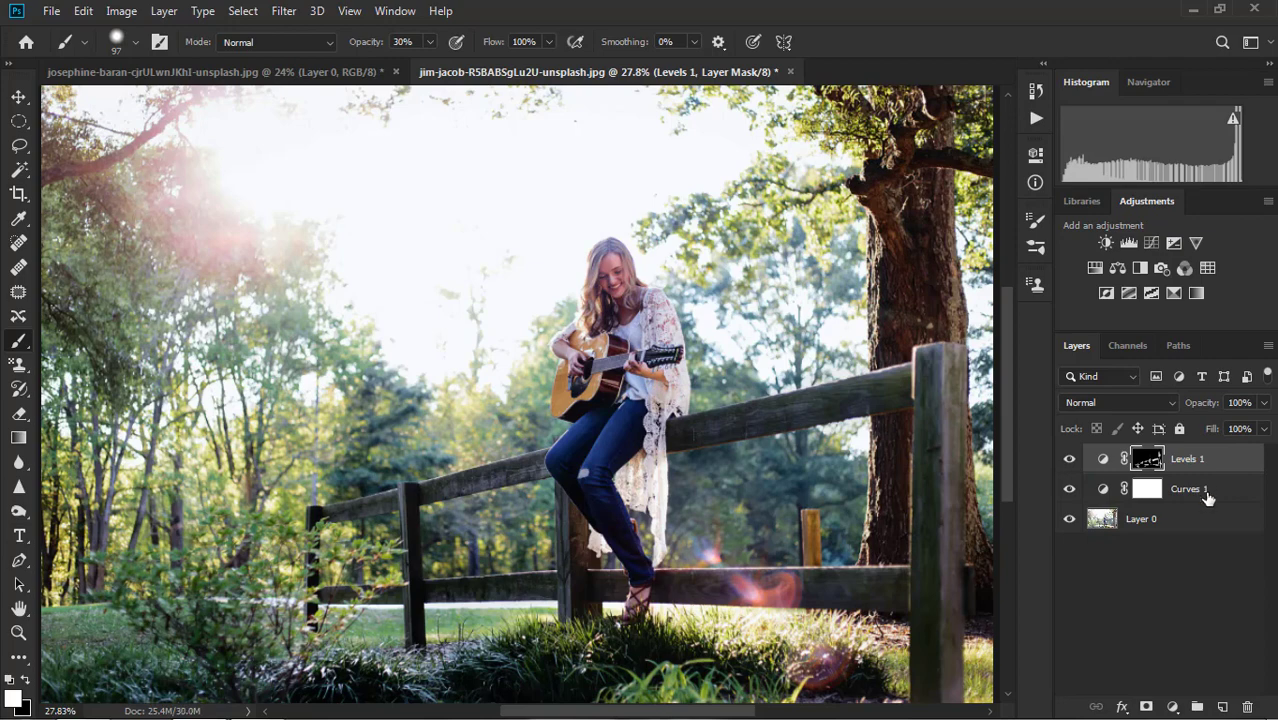
pyautogui.keyDown('shift'); pyautogui.click(1207, 494); pyautogui.keyUp('shift')
pyautogui.keyDown('shift'); pyautogui.click(1202, 521); pyautogui.keyUp('shift')
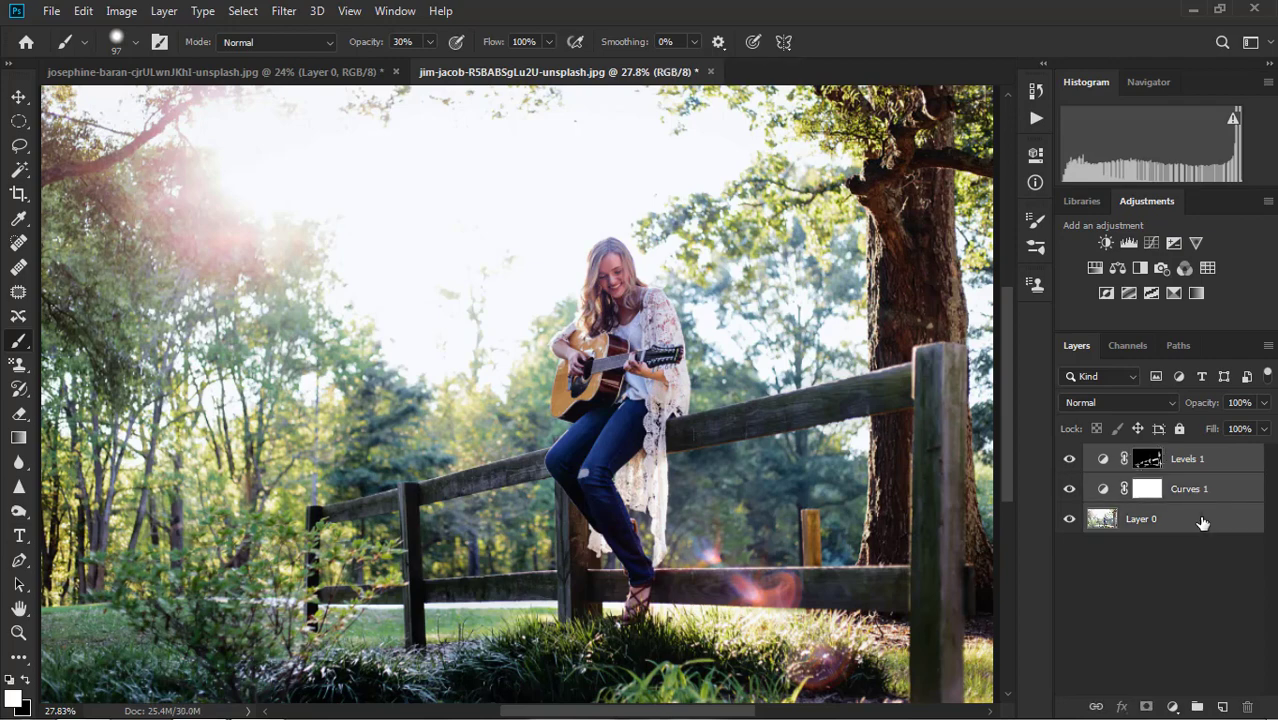
pyautogui.rightClick(1202, 521)
pyautogui.press('Escape')
pyautogui.click(1210, 556)
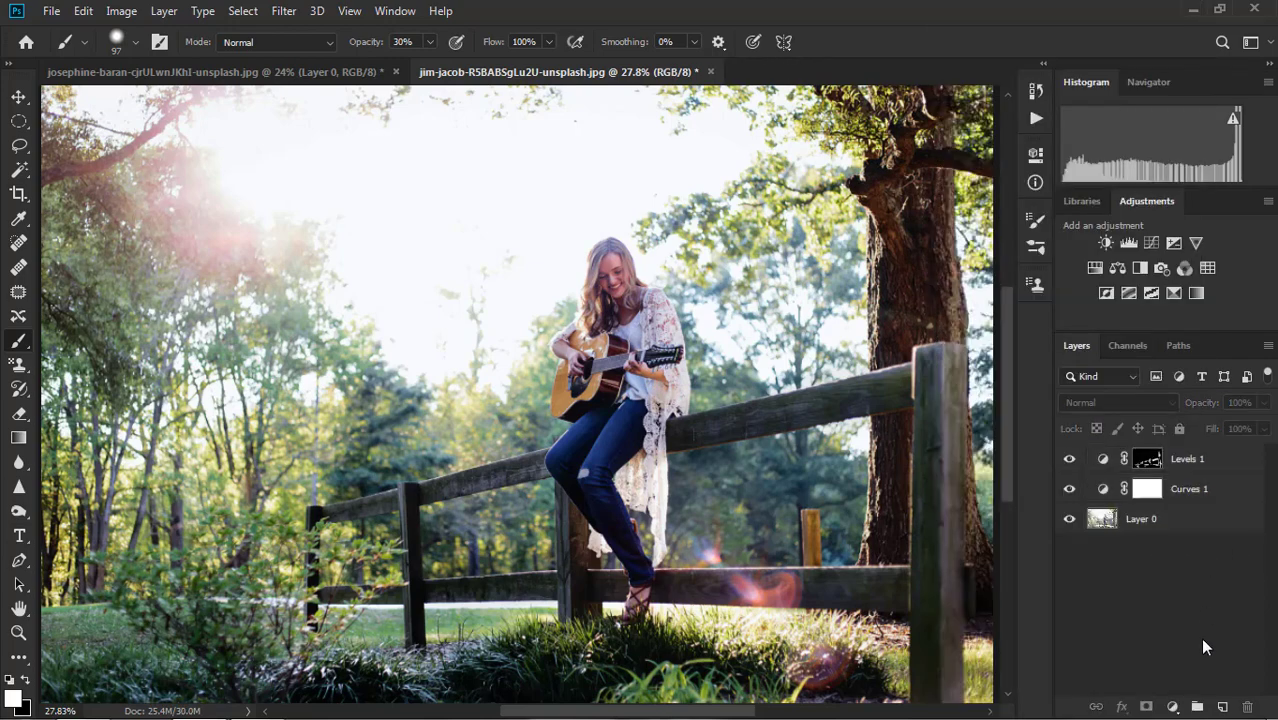
# - Add a Selective Color layer with Greens Yellow at +100, plus magenta and black tweaks
pyautogui.click(1173, 707)
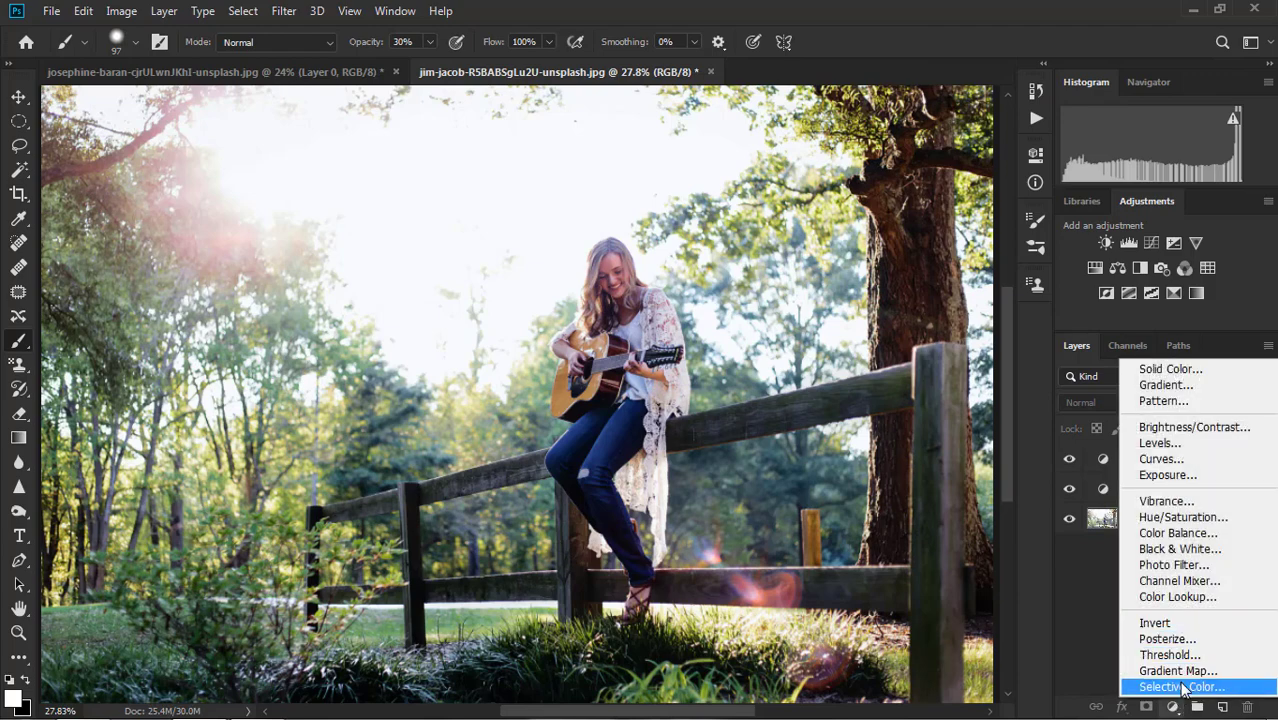
pyautogui.click(1180, 687)
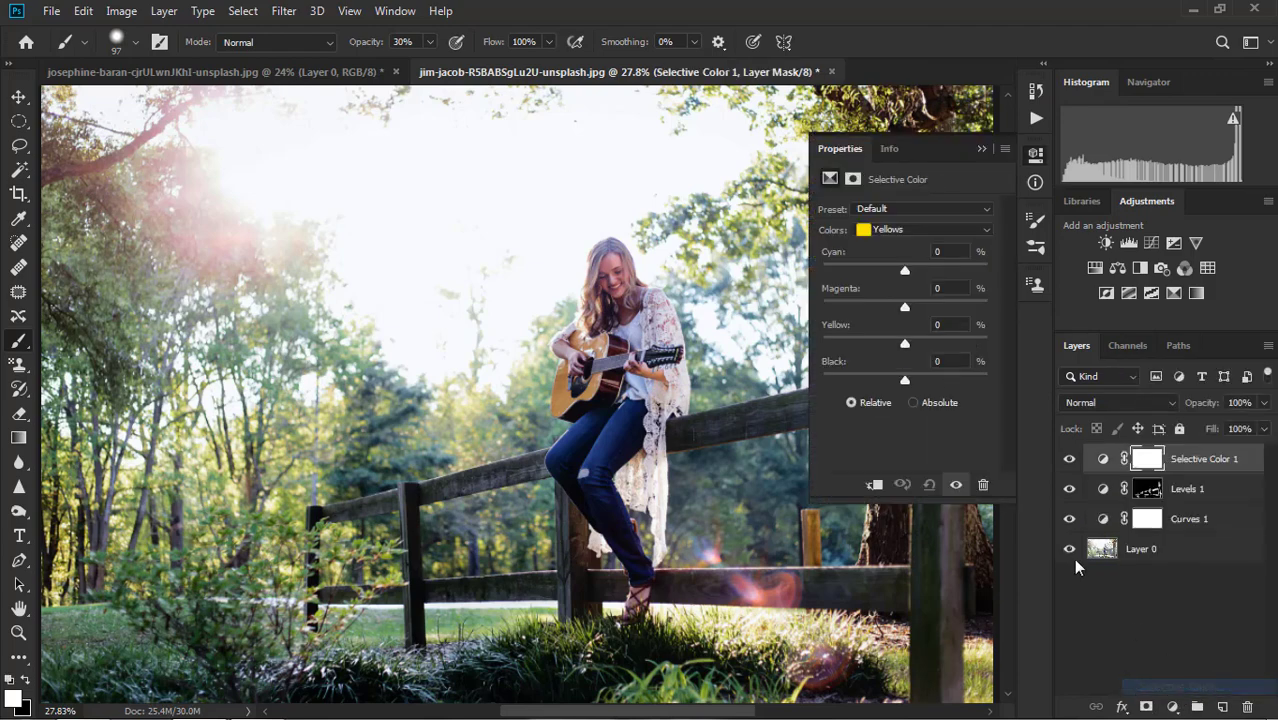
pyautogui.click(944, 232)
pyautogui.click(945, 277)
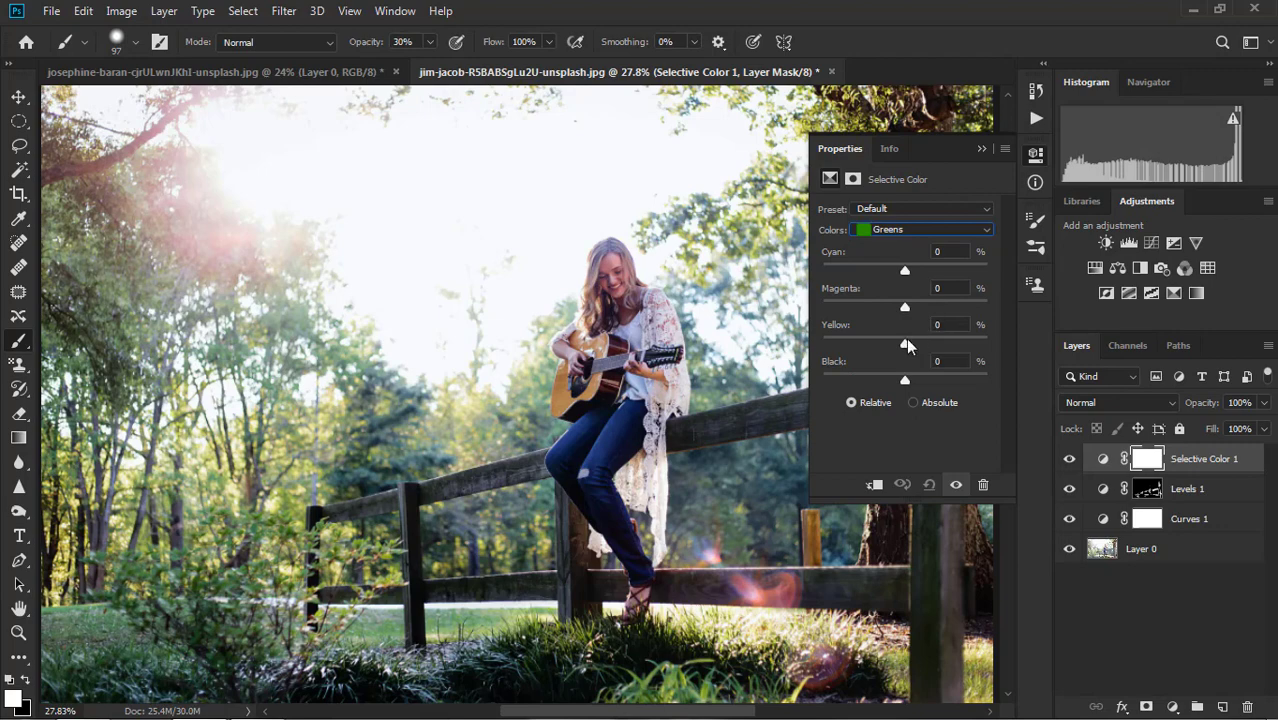
pyautogui.moveTo(962, 346); pyautogui.dragTo(998, 370)
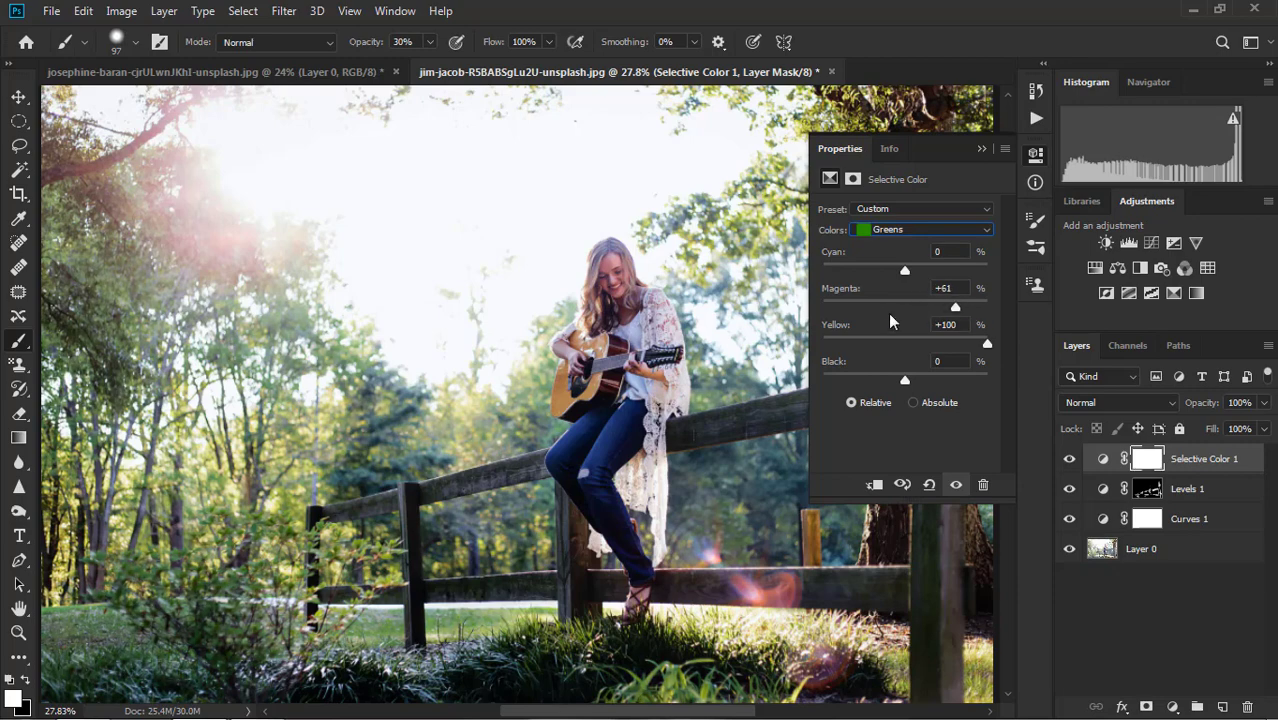
pyautogui.moveTo(955, 307); pyautogui.dragTo(990, 316)
pyautogui.press('Down')
pyautogui.press('Down')
pyautogui.press('Down')
pyautogui.press('Down')
pyautogui.press('Down')
pyautogui.press('Down')
pyautogui.hotkey('shift', 'Down')
pyautogui.hotkey('shift', 'Down')
pyautogui.moveTo(905, 380)
pyautogui.mouseDown()
pyautogui.moveTo(820, 384)
pyautogui.moveTo(947, 387)
pyautogui.moveTo(820, 383)
pyautogui.moveTo(920, 384)
pyautogui.mouseUp()
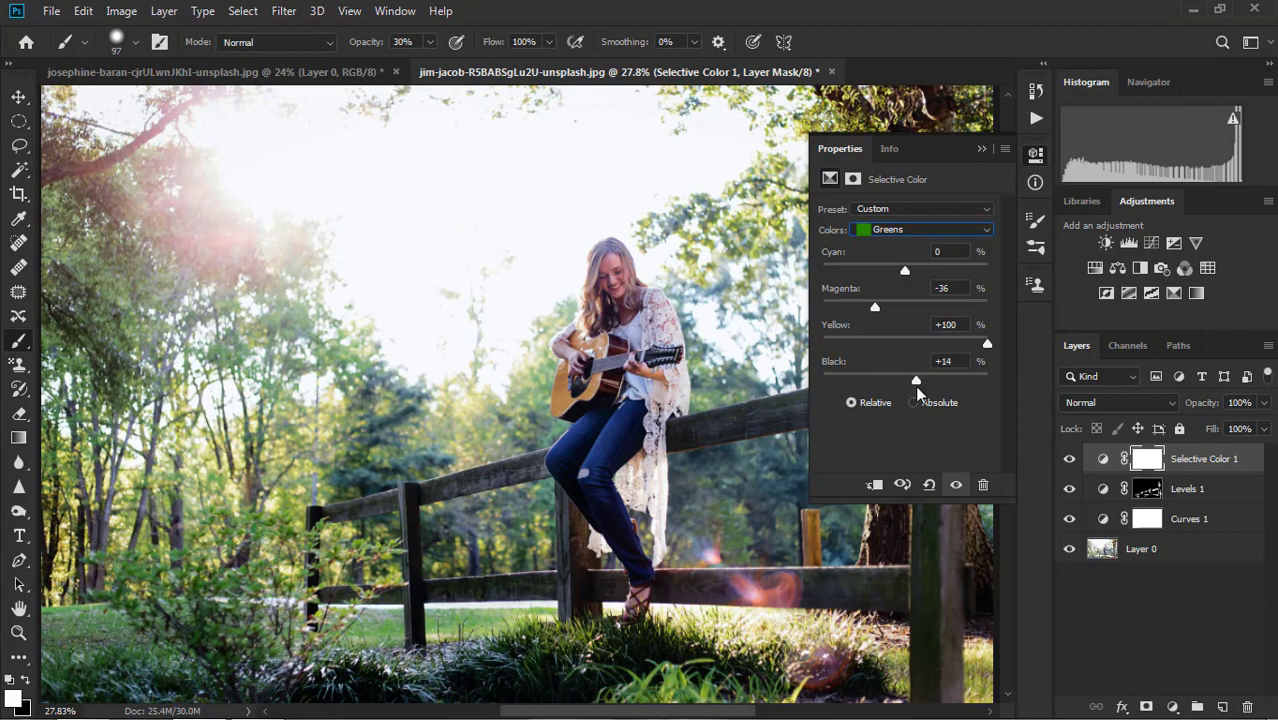
pyautogui.click(980, 150)
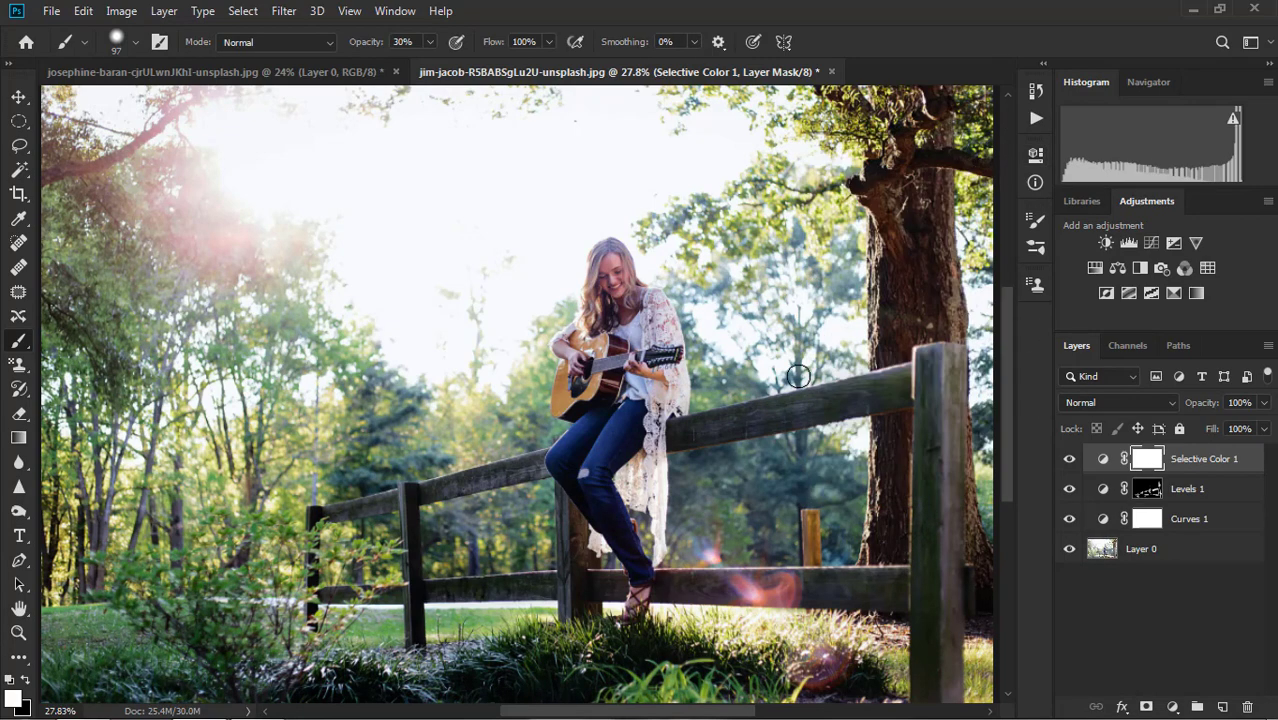
pyautogui.hotkey('ctrl', '0')
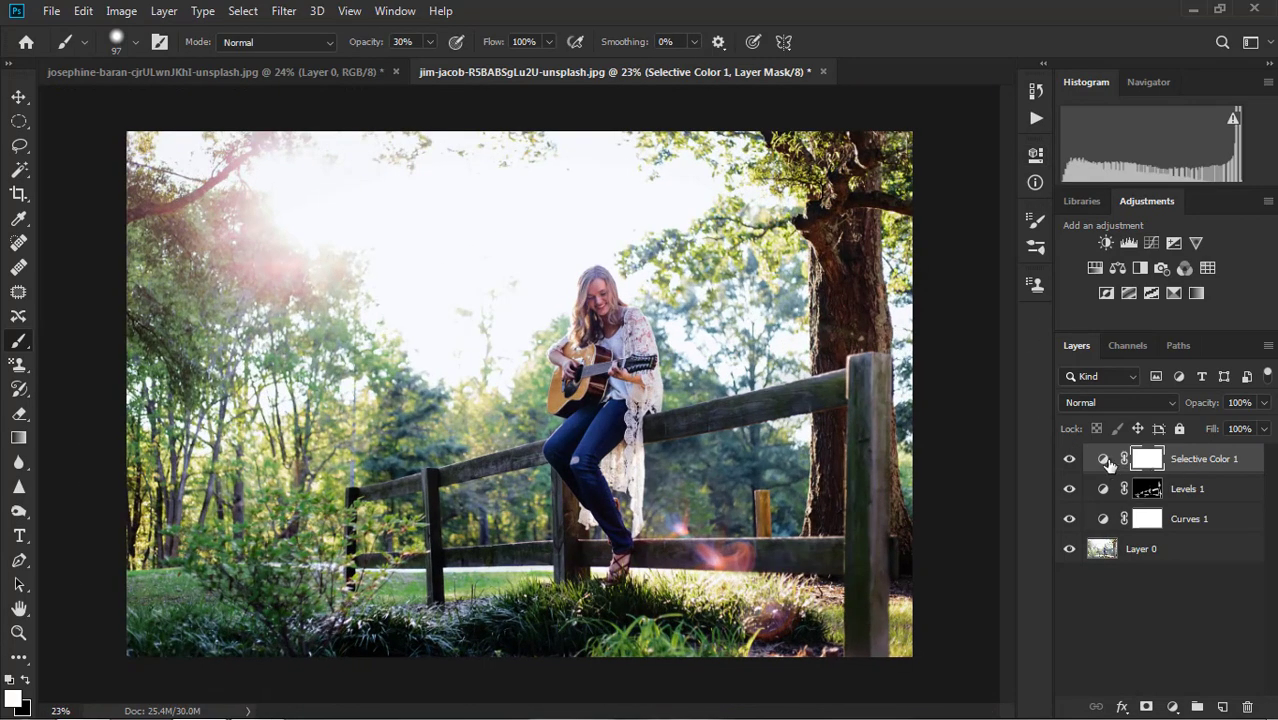
# - Set Selective Color Yellows to Magenta +44, Yellow +80, Black +28, then select the top layers
pyautogui.doubleClick(1105, 460)
pyautogui.click(948, 229)
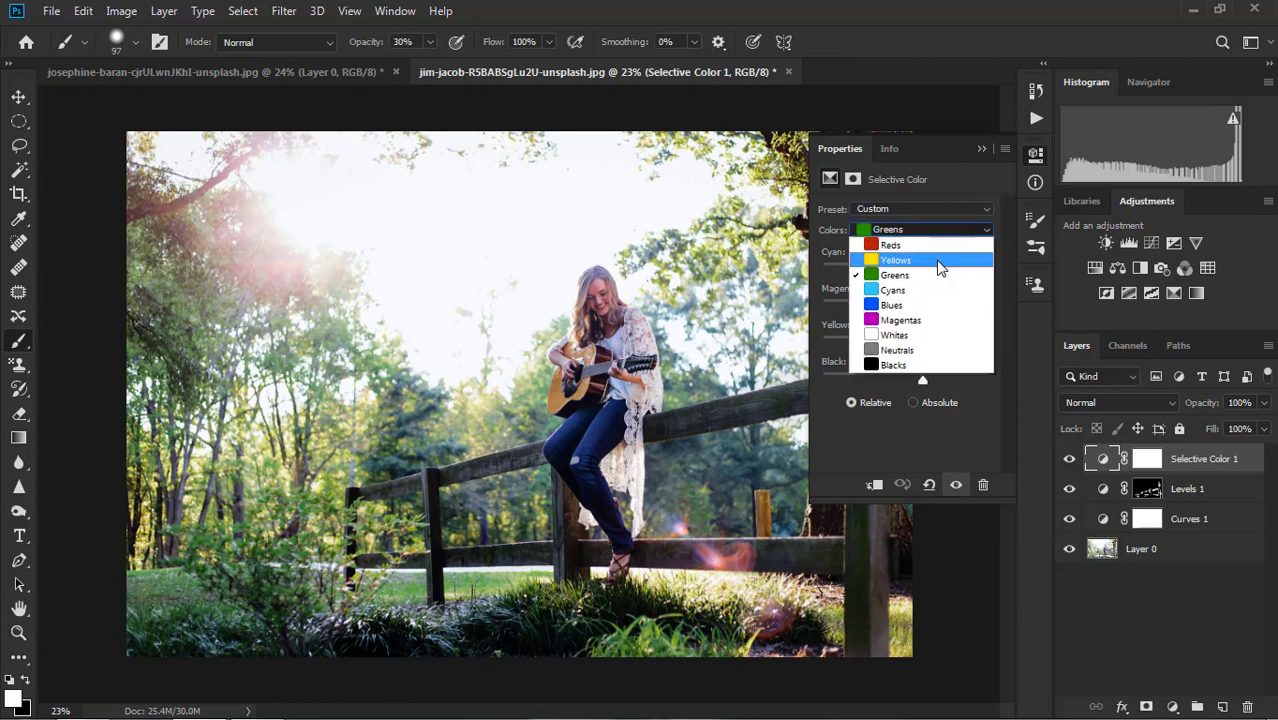
pyautogui.click(935, 262)
pyautogui.moveTo(906, 342); pyautogui.dragTo(970, 344)
pyautogui.moveTo(906, 306); pyautogui.dragTo(942, 308)
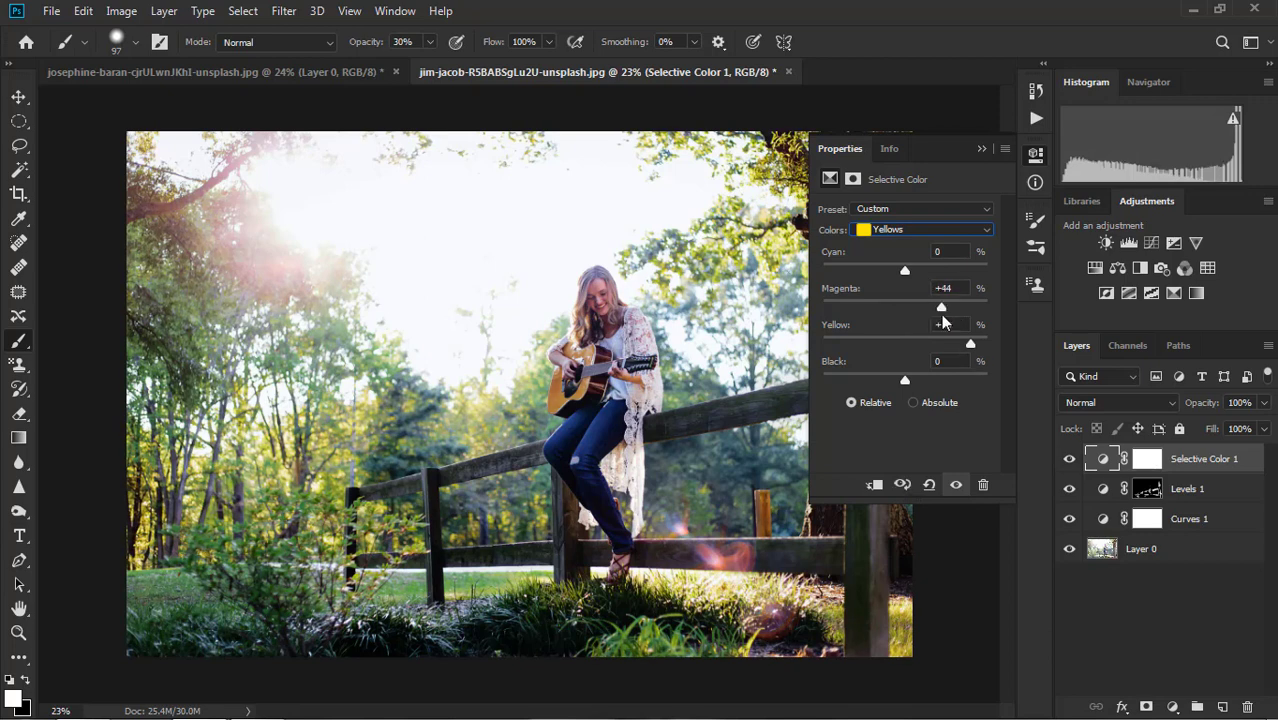
pyautogui.moveTo(904, 380)
pyautogui.mouseDown()
pyautogui.moveTo(931, 381)
pyautogui.moveTo(928, 391)
pyautogui.mouseUp()
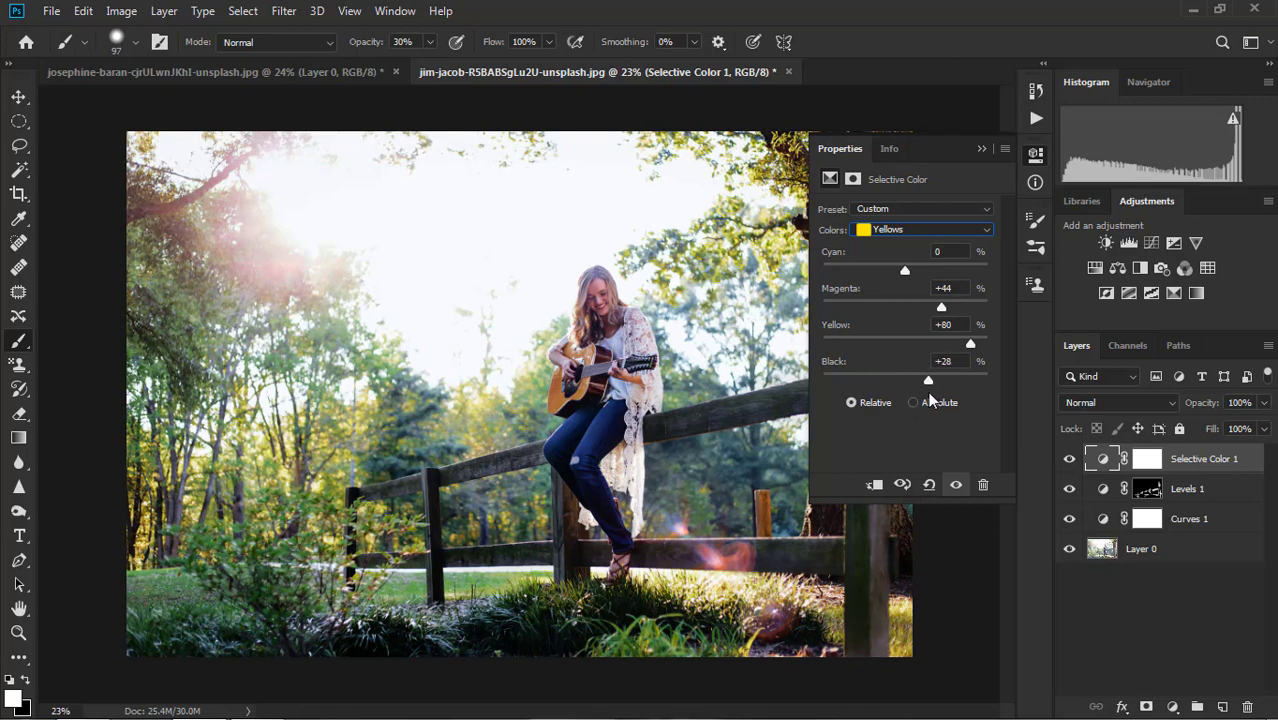
pyautogui.click(981, 148)
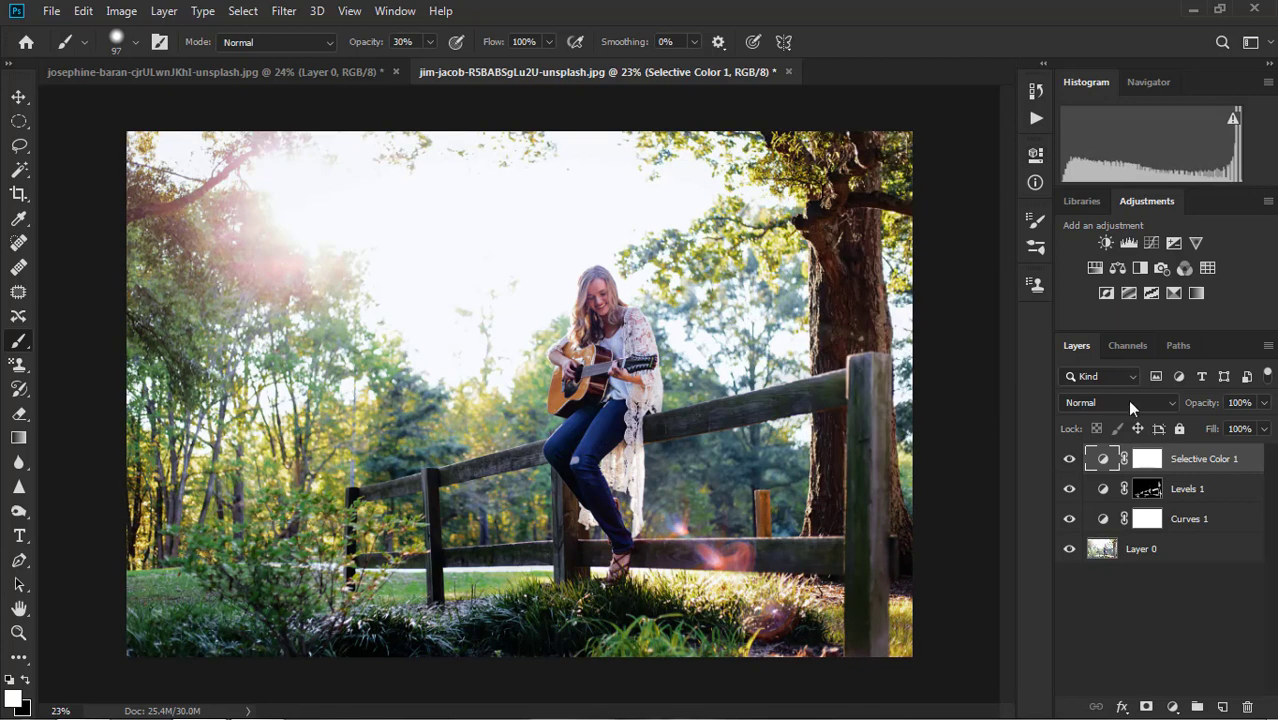
pyautogui.click(1202, 463)
pyautogui.keyDown('shift'); pyautogui.click(1202, 490); pyautogui.keyUp('shift')
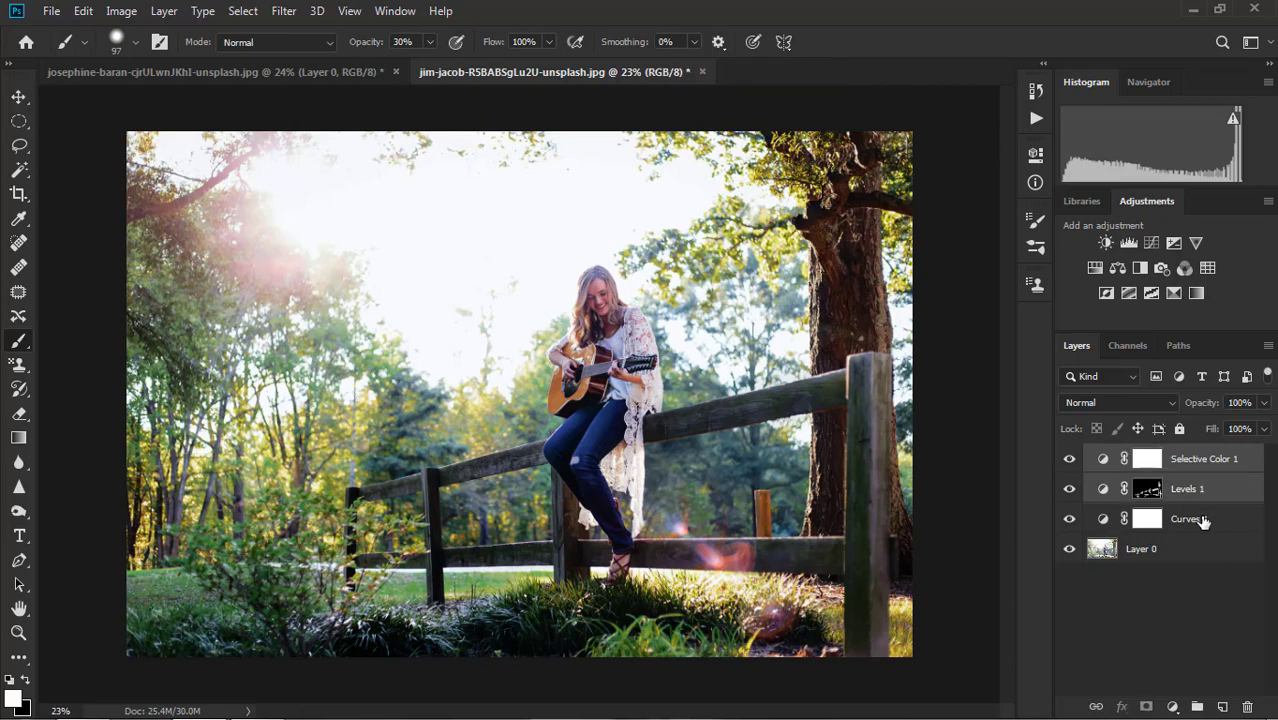
# - Merge Selective Color 1, Levels 1, Curves 1 and Layer 0, then apply Camera Raw Filter
pyautogui.keyDown('shift'); pyautogui.click(1204, 521); pyautogui.keyUp('shift')
pyautogui.keyDown('shift'); pyautogui.click(1200, 553); pyautogui.keyUp('shift')
pyautogui.rightClick(1200, 553)
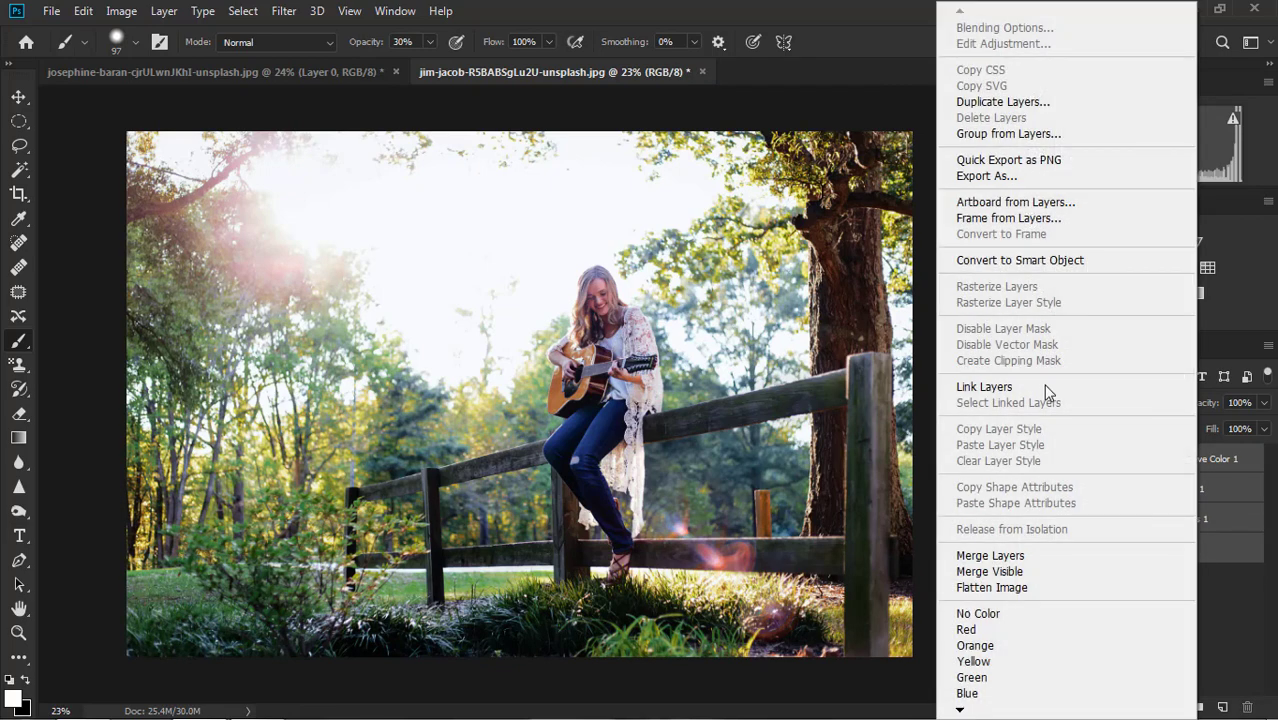
pyautogui.click(1007, 572)
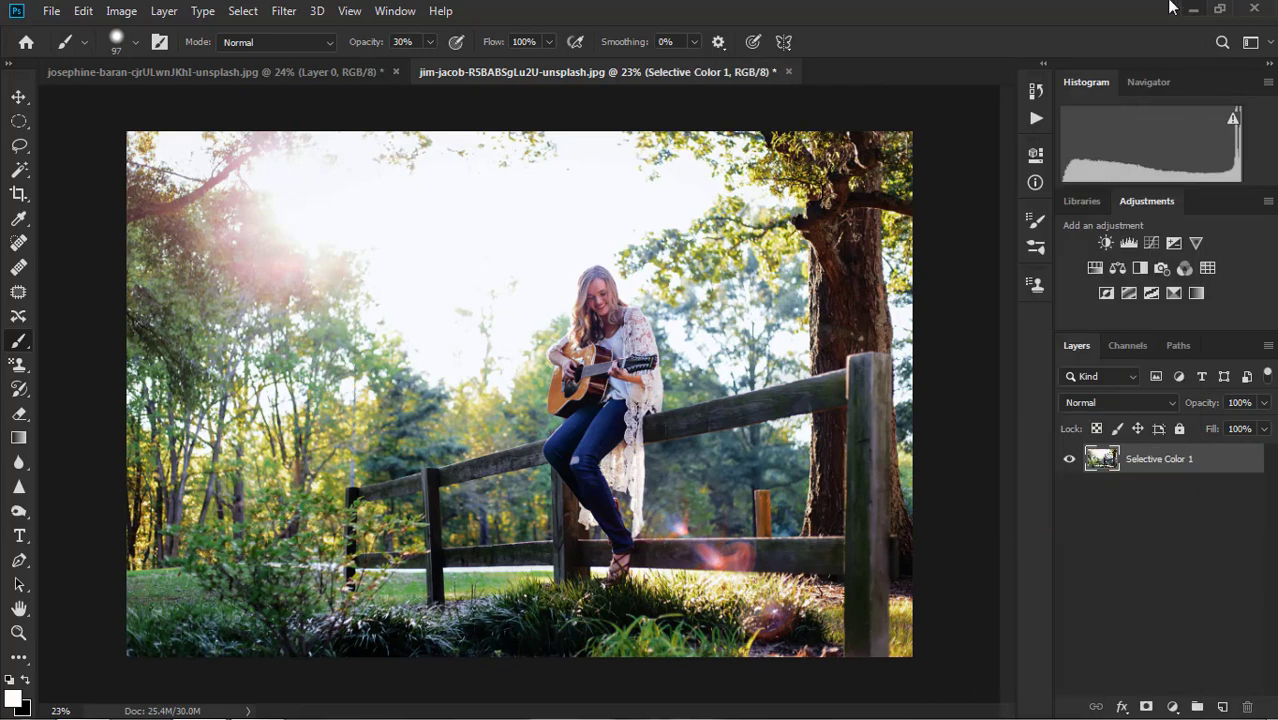
pyautogui.click(279, 12)
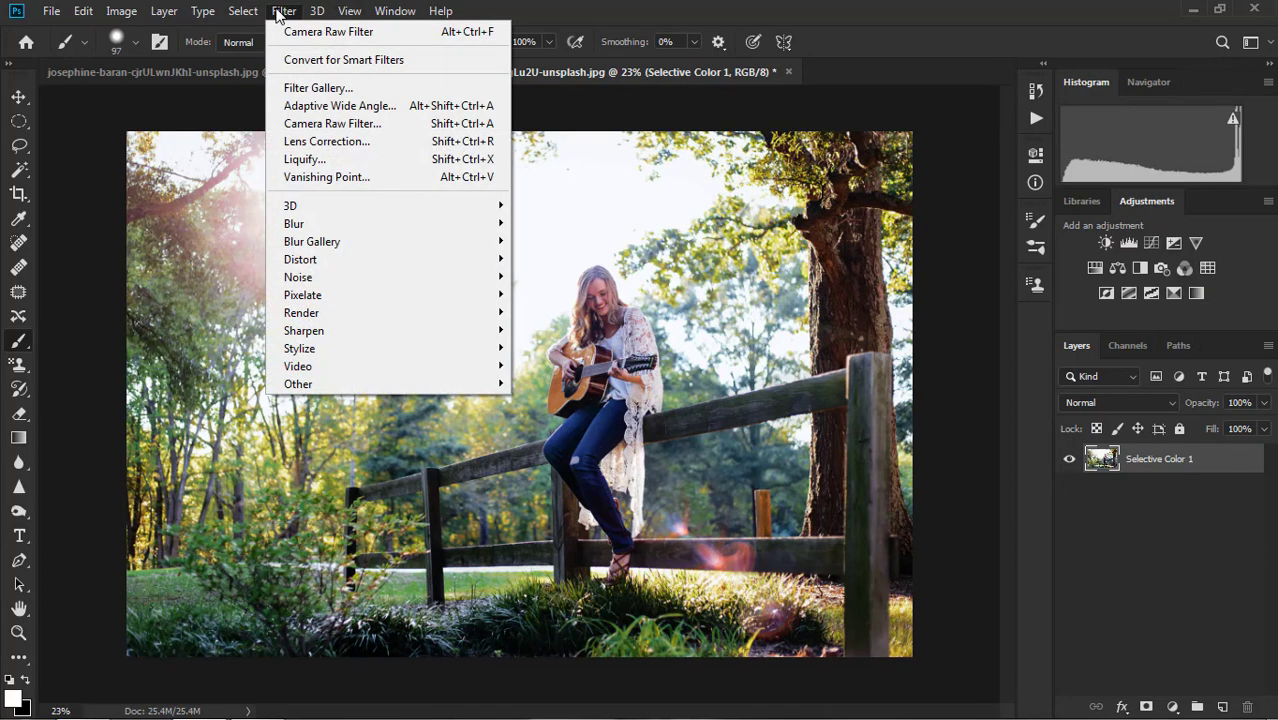
pyautogui.click(306, 128)
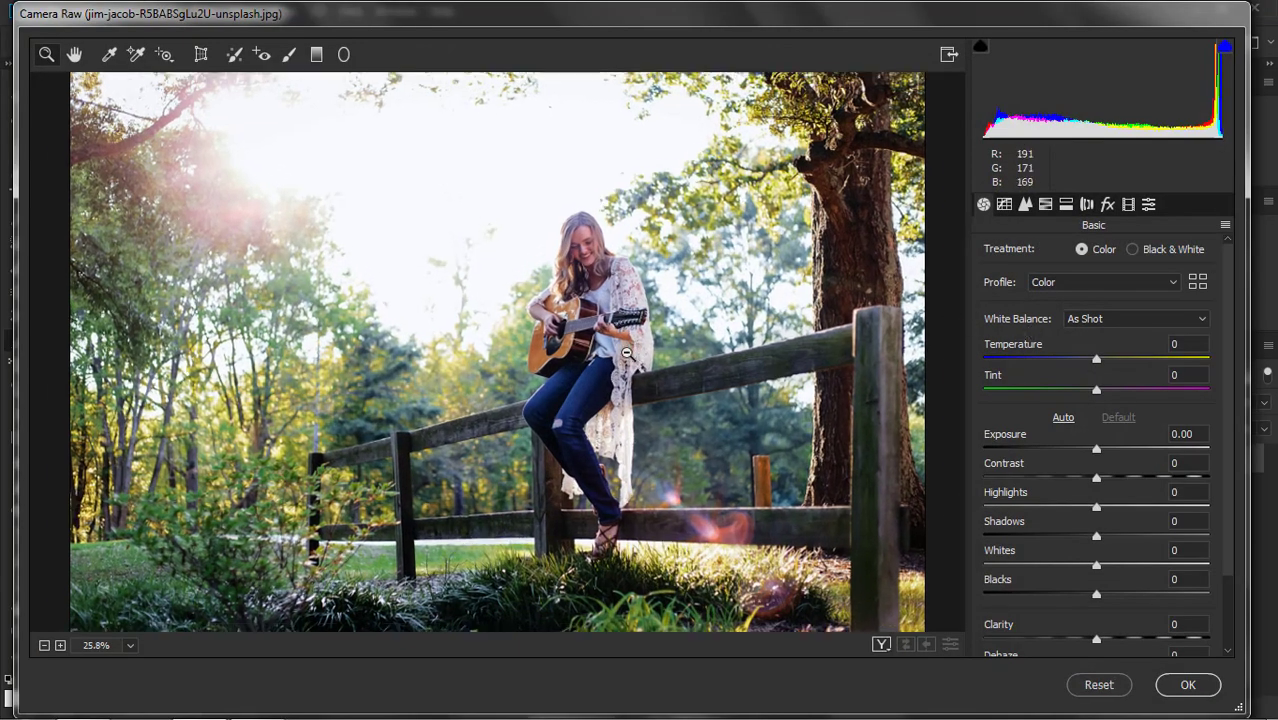
# - Raise Camera Raw's Luminance noise reduction in the Detail settings
pyautogui.scroll(1, 753, 405)
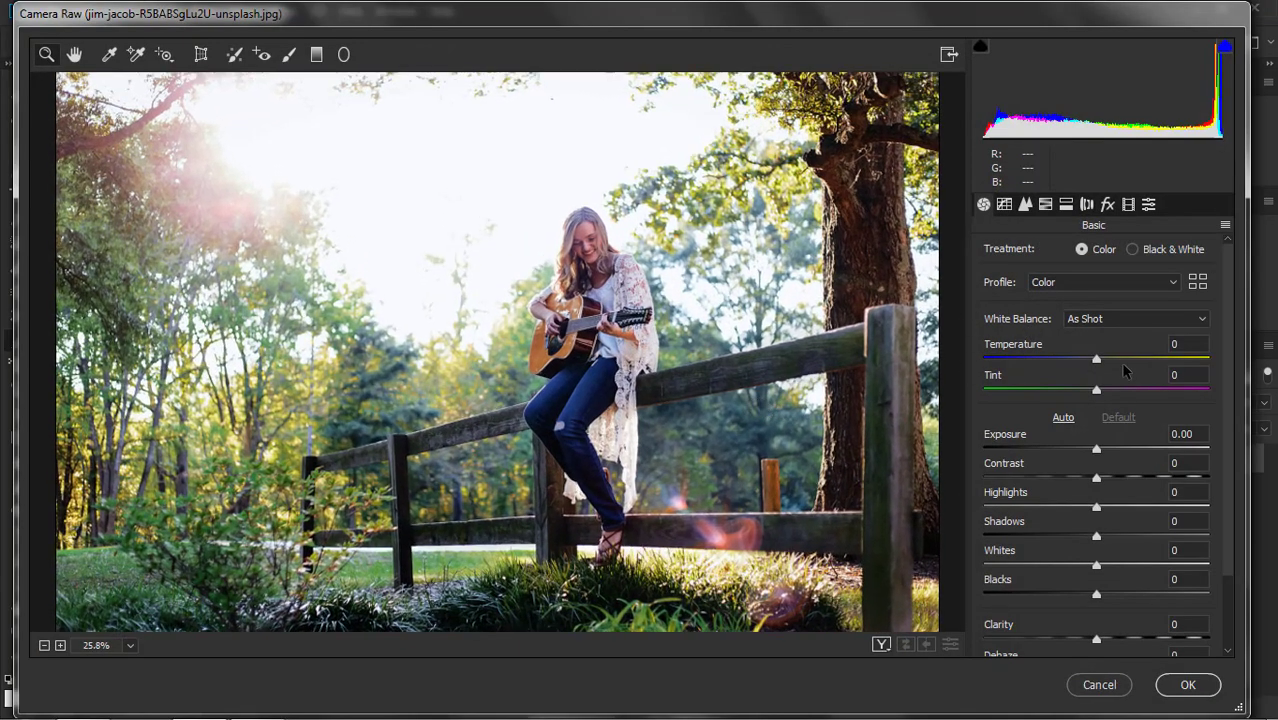
pyautogui.click(1004, 204)
pyautogui.click(1025, 204)
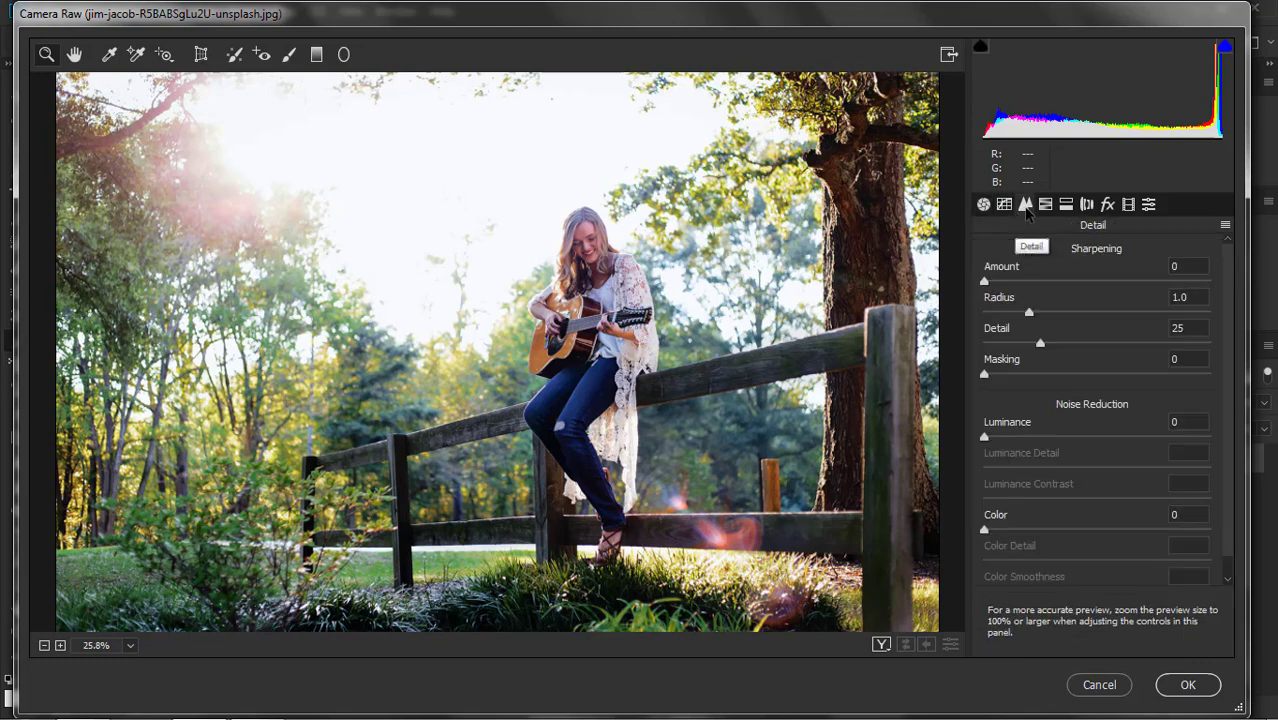
pyautogui.moveTo(987, 437); pyautogui.dragTo(1096, 441)
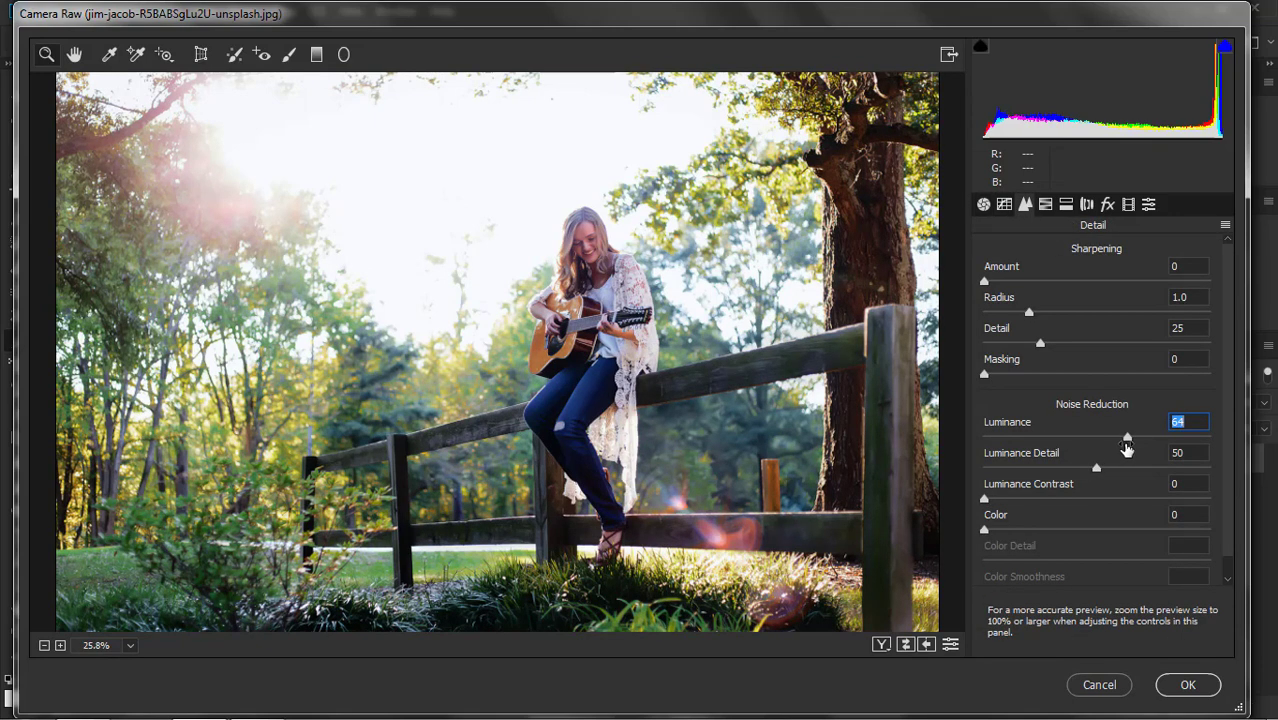
pyautogui.moveTo(1177, 443); pyautogui.dragTo(1179, 445)
# - Set Temperature +13, Highlights -71, Shadows +5, Whites -33, Clarity -3 and Vibrance +13
pyautogui.click(983, 204)
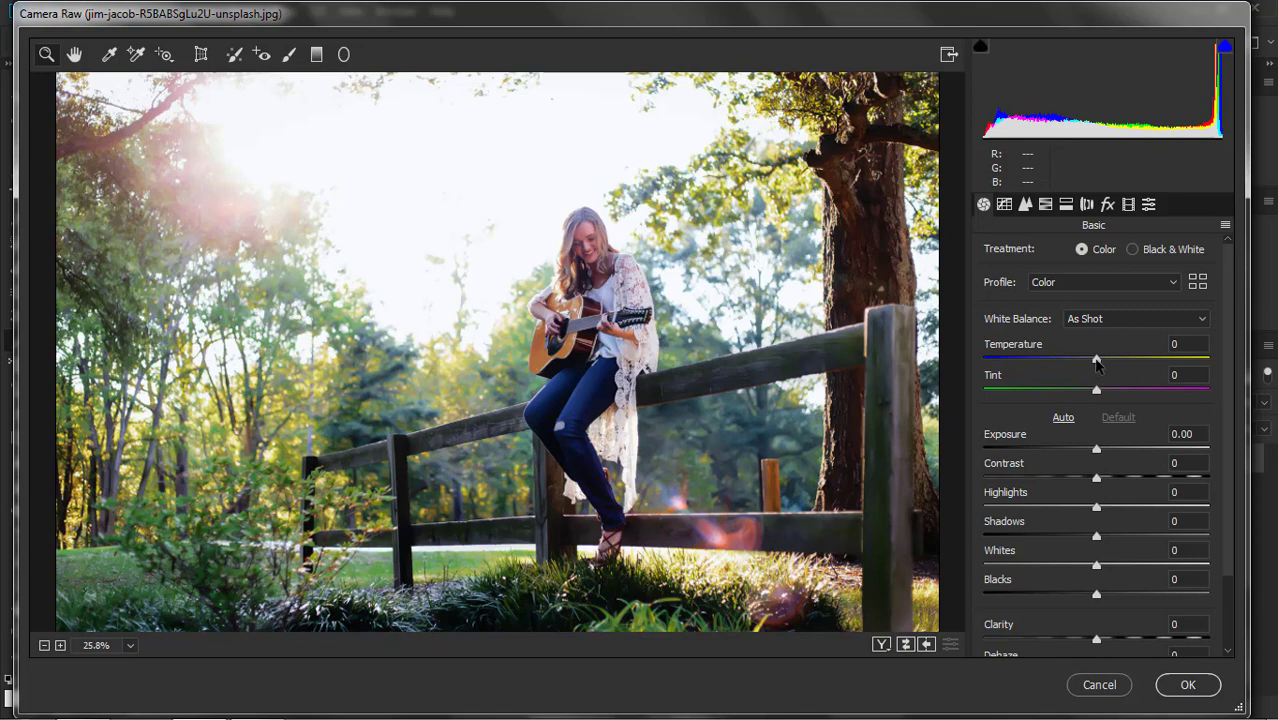
pyautogui.moveTo(1097, 360); pyautogui.dragTo(1111, 362)
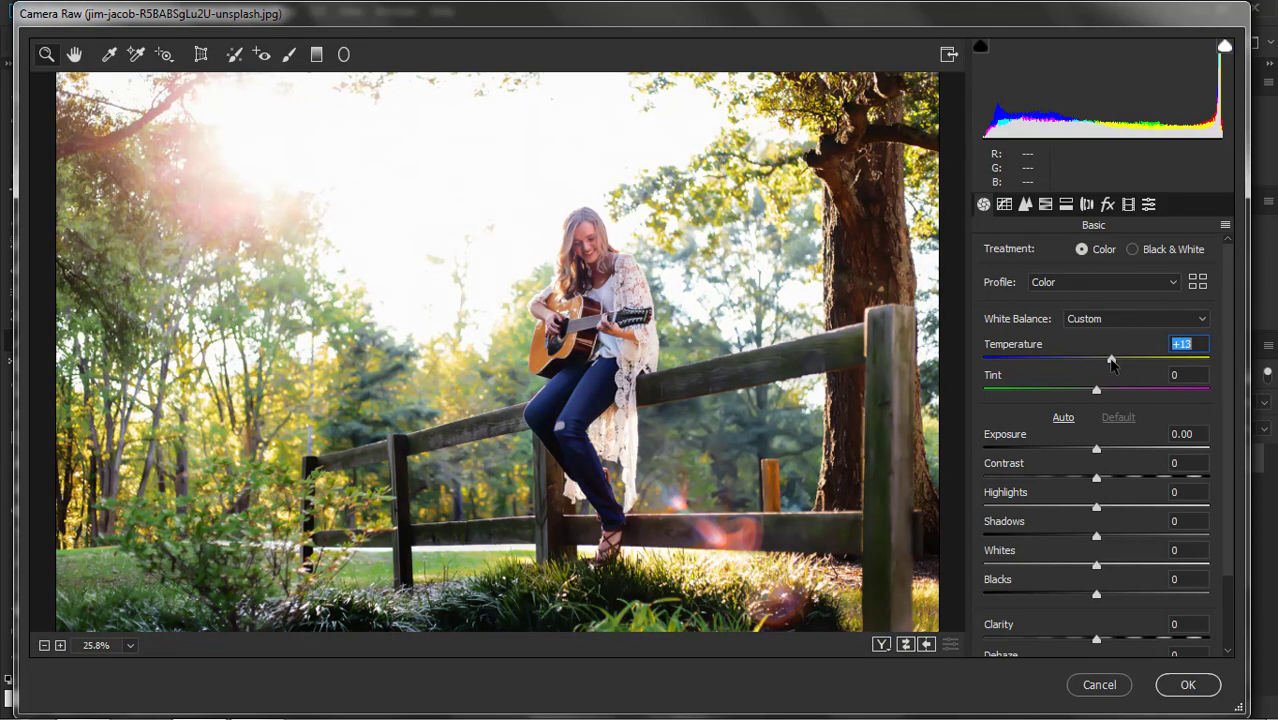
pyautogui.scroll(-1, 1060, 410)
pyautogui.scroll(-1, 1085, 440)
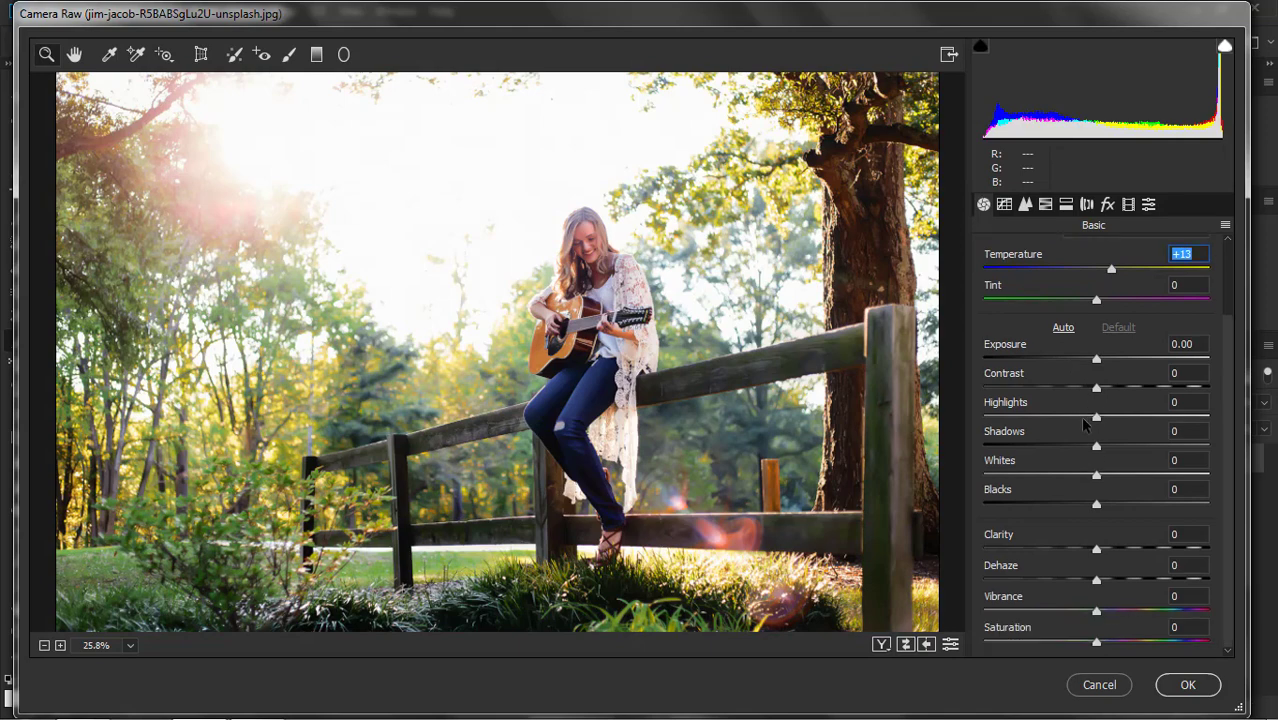
pyautogui.scroll(1, 1090, 420)
pyautogui.moveTo(1098, 466)
pyautogui.mouseDown()
pyautogui.moveTo(990, 464)
pyautogui.moveTo(1018, 464)
pyautogui.mouseUp()
pyautogui.scroll(-1, 1063, 494)
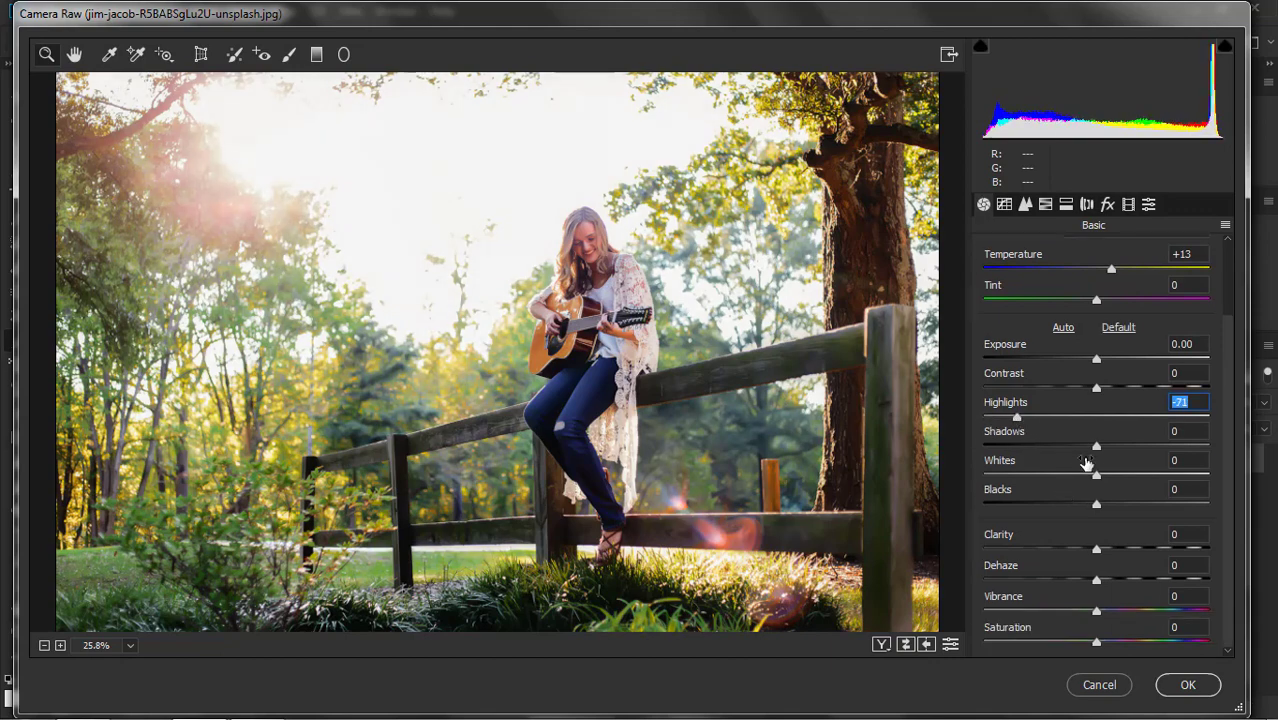
pyautogui.moveTo(1095, 449); pyautogui.dragTo(1094, 460)
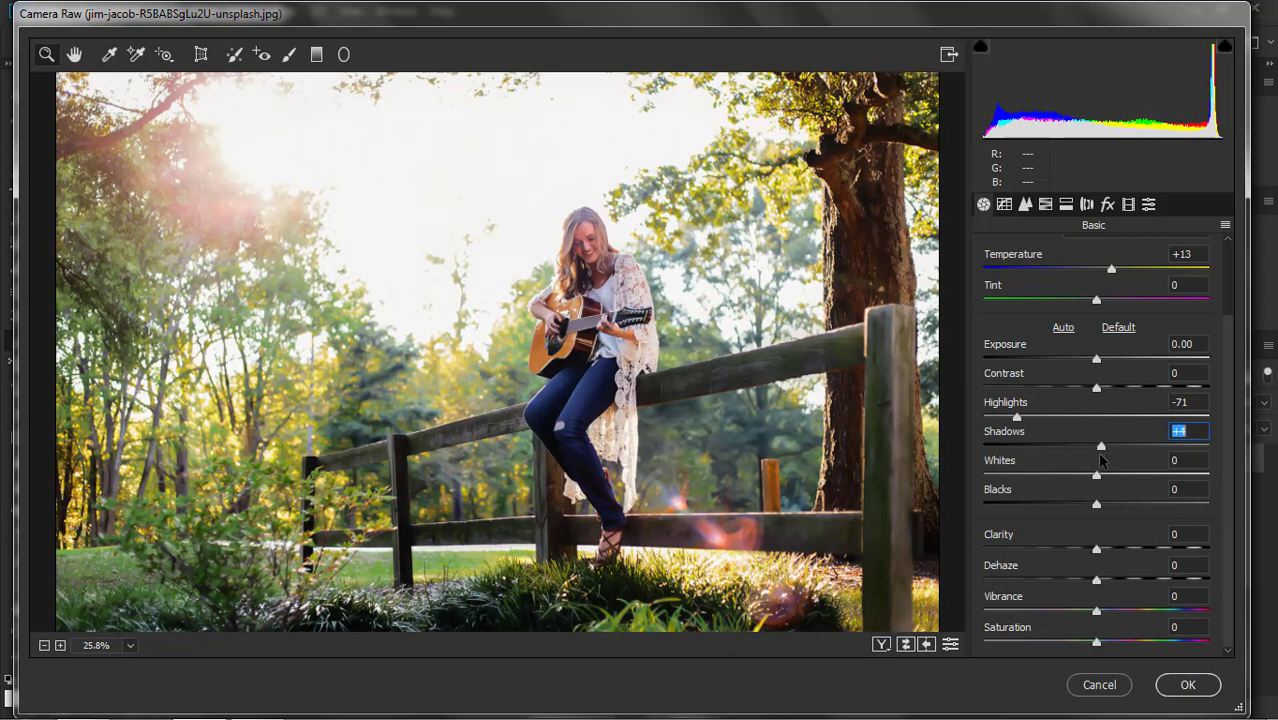
pyautogui.press('Up')
pyautogui.press('Up')
pyautogui.press('Up')
pyautogui.moveTo(1094, 476)
pyautogui.mouseDown()
pyautogui.moveTo(1012, 476)
pyautogui.moveTo(1027, 492)
pyautogui.moveTo(1109, 490)
pyautogui.moveTo(1073, 493)
pyautogui.mouseUp()
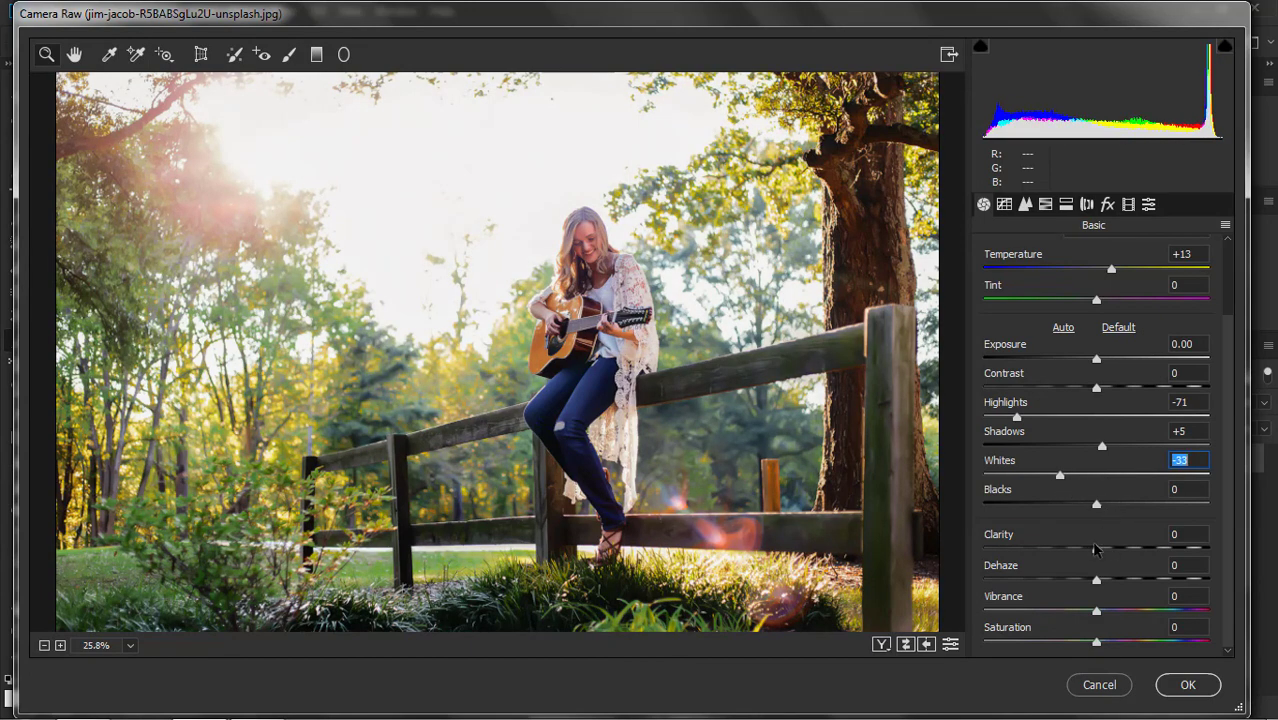
pyautogui.moveTo(1097, 553)
pyautogui.mouseDown()
pyautogui.moveTo(1112, 555)
pyautogui.moveTo(1094, 551)
pyautogui.mouseUp()
pyautogui.moveTo(1096, 611)
pyautogui.mouseDown()
pyautogui.moveTo(1118, 611)
pyautogui.moveTo(1090, 611)
pyautogui.moveTo(1110, 616)
pyautogui.moveTo(1072, 641)
pyautogui.moveTo(1102, 650)
pyautogui.mouseUp()
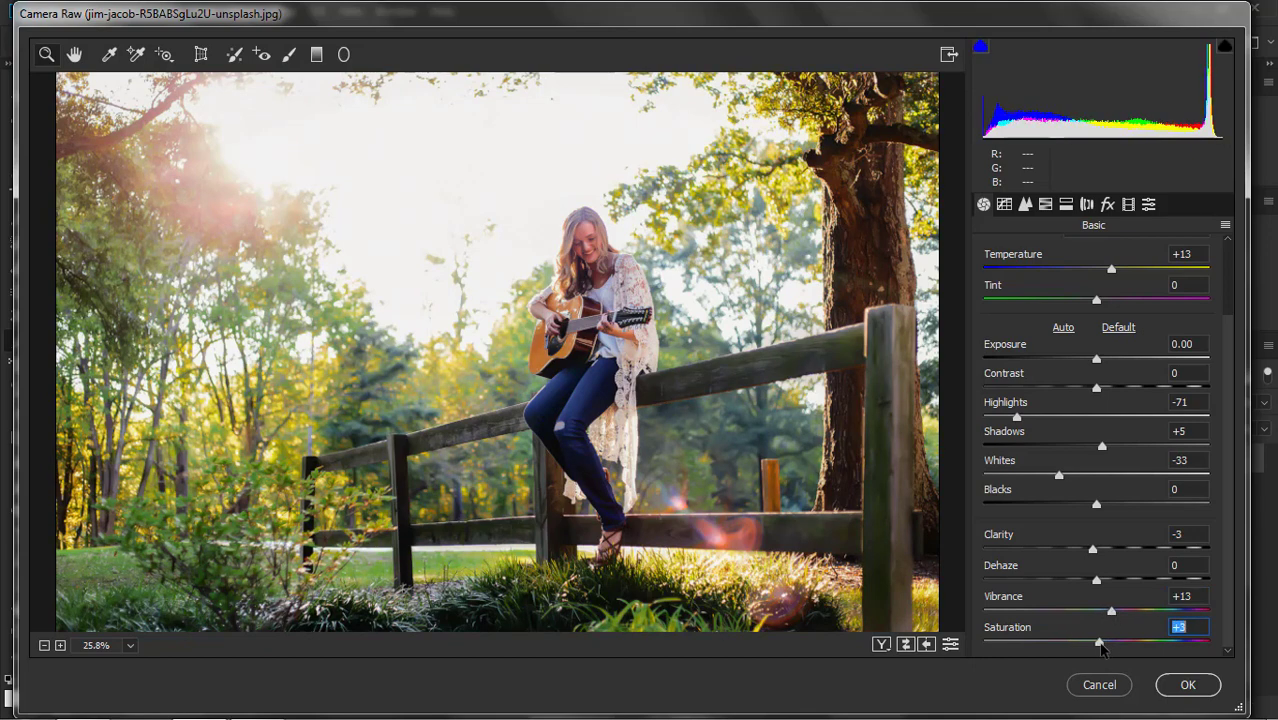
# - Shift the Yellows and Aquas hues in Camera Raw's HSL panel
pyautogui.click(1045, 204)
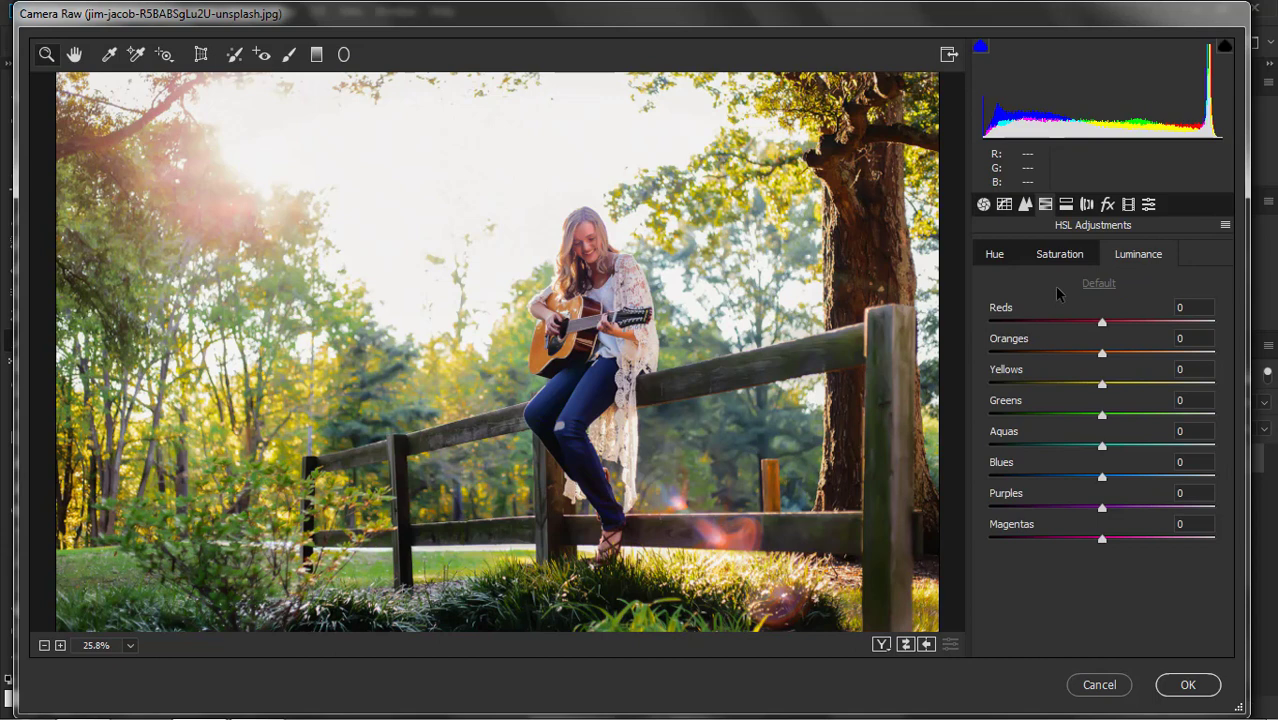
pyautogui.click(993, 256)
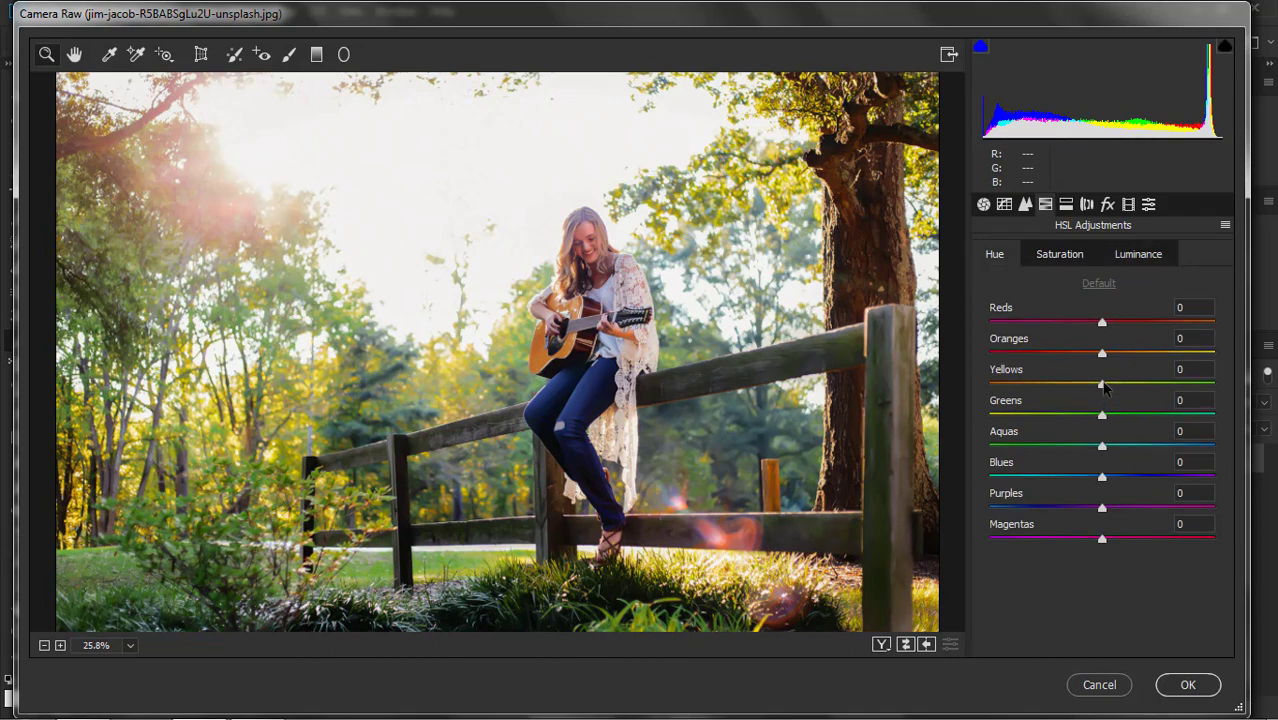
pyautogui.moveTo(1104, 388)
pyautogui.mouseDown()
pyautogui.moveTo(1133, 386)
pyautogui.moveTo(1093, 396)
pyautogui.moveTo(1143, 393)
pyautogui.moveTo(1082, 394)
pyautogui.moveTo(1148, 425)
pyautogui.mouseUp()
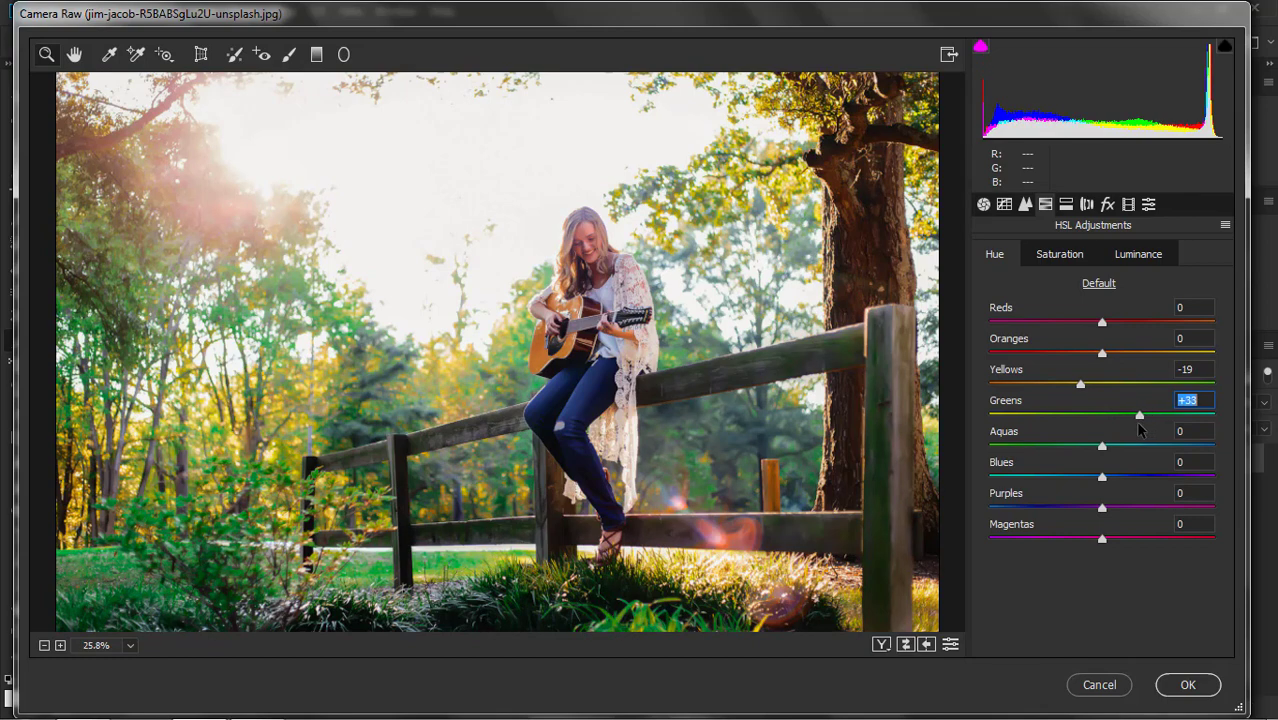
pyautogui.moveTo(1104, 446)
pyautogui.mouseDown()
pyautogui.moveTo(1146, 467)
pyautogui.moveTo(1058, 477)
pyautogui.moveTo(1049, 508)
pyautogui.moveTo(1034, 508)
pyautogui.mouseUp()
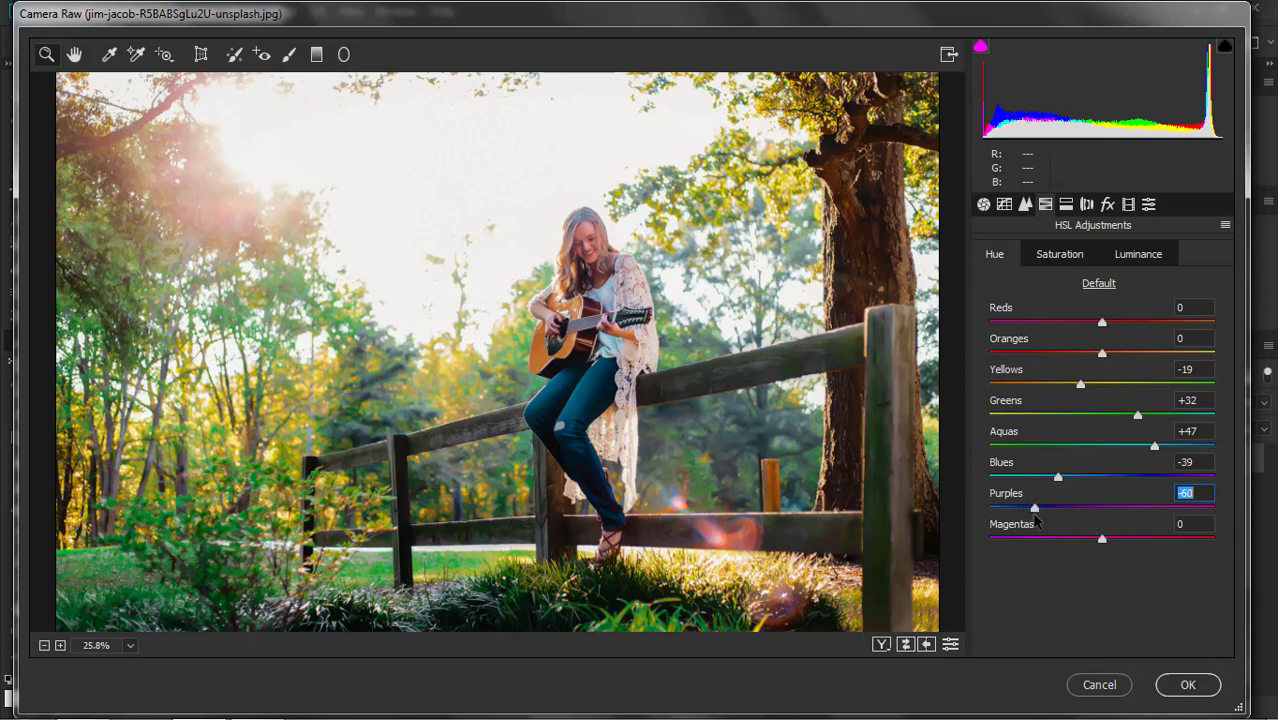
# - Raise Aquas saturation to +41 and boost Greens saturation
pyautogui.click(1080, 257)
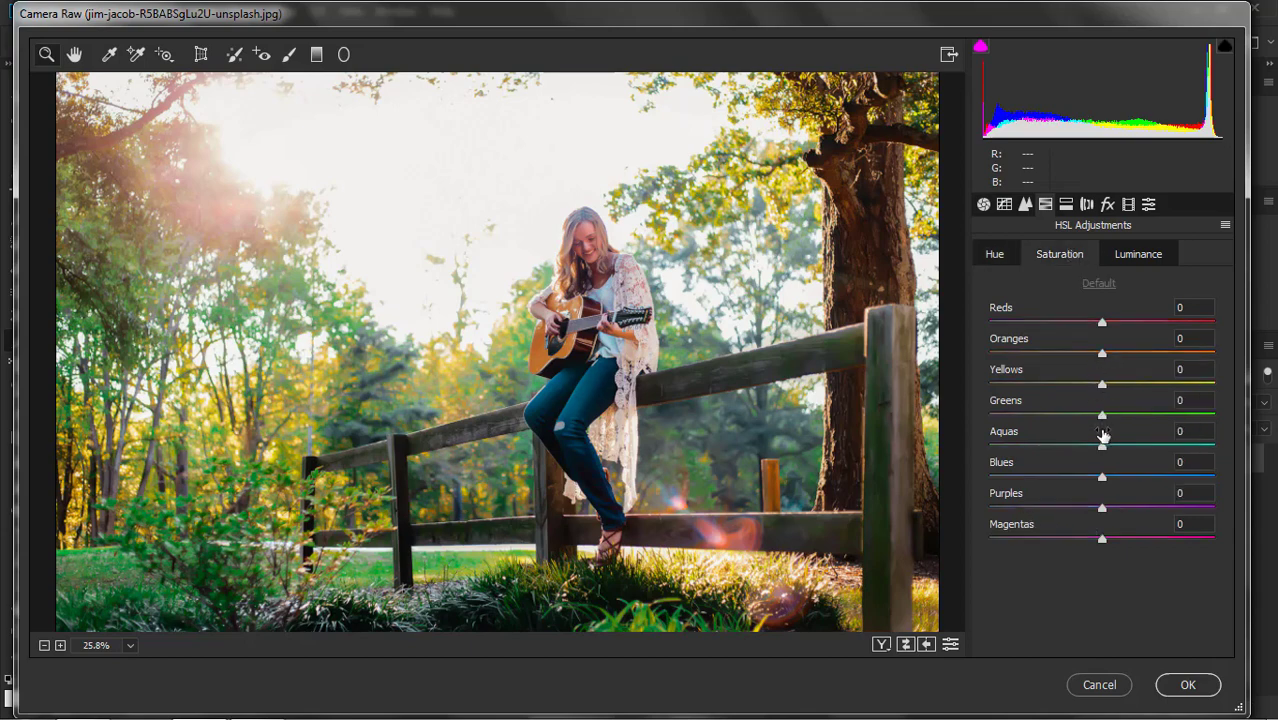
pyautogui.moveTo(1102, 446)
pyautogui.mouseDown()
pyautogui.moveTo(1150, 457)
pyautogui.moveTo(1067, 477)
pyautogui.moveTo(1141, 477)
pyautogui.moveTo(1126, 477)
pyautogui.mouseUp()
pyautogui.click(1147, 452)
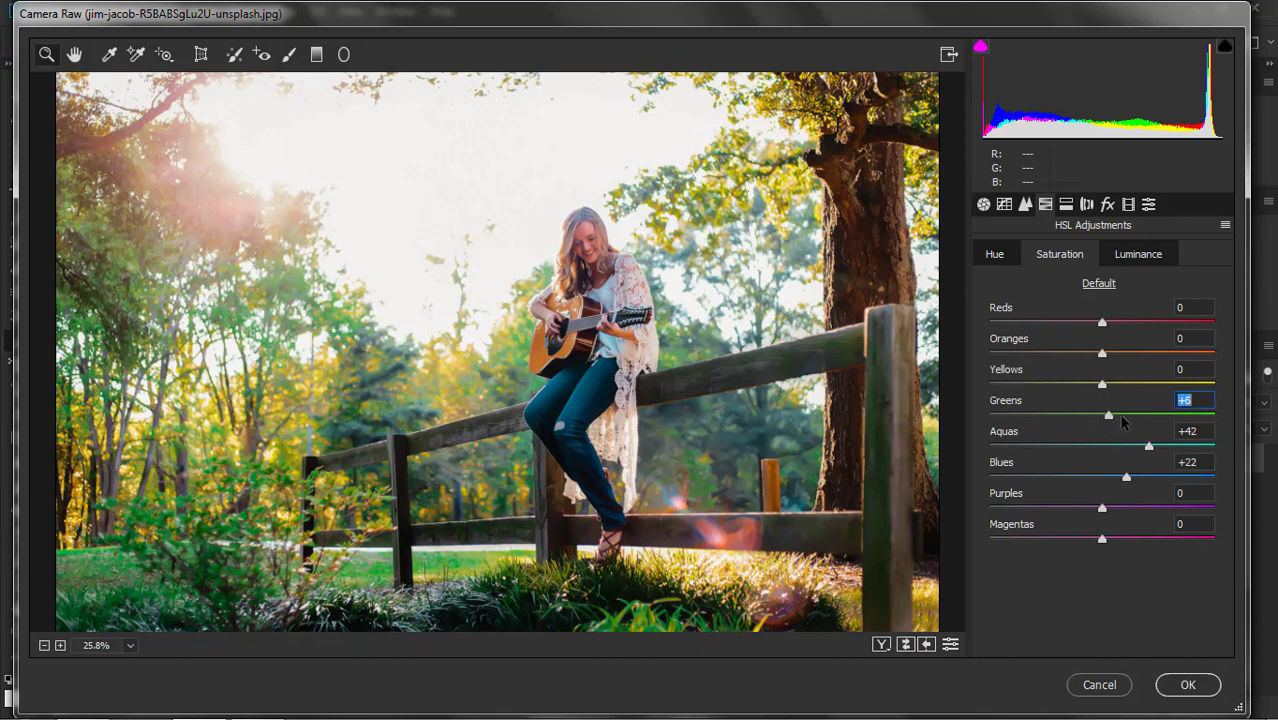
pyautogui.moveTo(1102, 414)
pyautogui.mouseDown()
pyautogui.moveTo(1171, 414)
pyautogui.moveTo(1147, 428)
pyautogui.mouseUp()
# - Lower luminance to Greens -8, Aquas -34, Blues -38 and apply the Camera Raw edits
pyautogui.click(1138, 256)
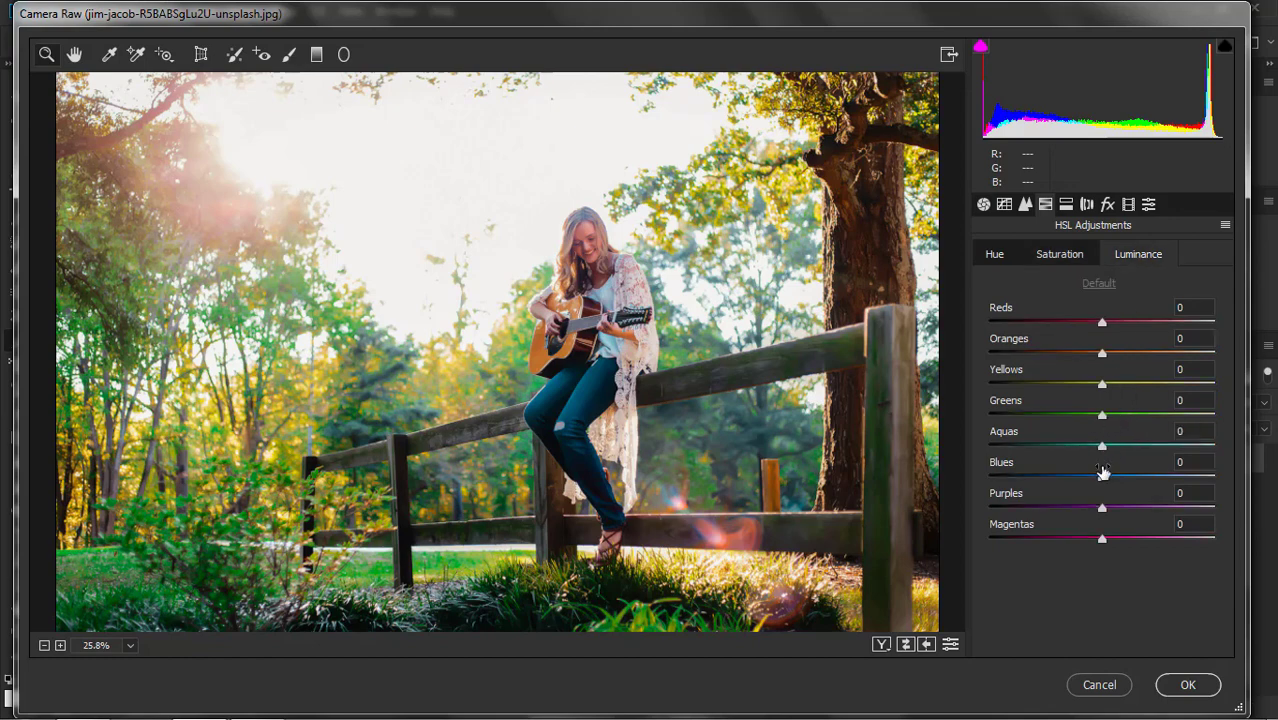
pyautogui.moveTo(1102, 477)
pyautogui.mouseDown()
pyautogui.moveTo(1059, 477)
pyautogui.moveTo(1080, 448)
pyautogui.moveTo(1061, 457)
pyautogui.mouseUp()
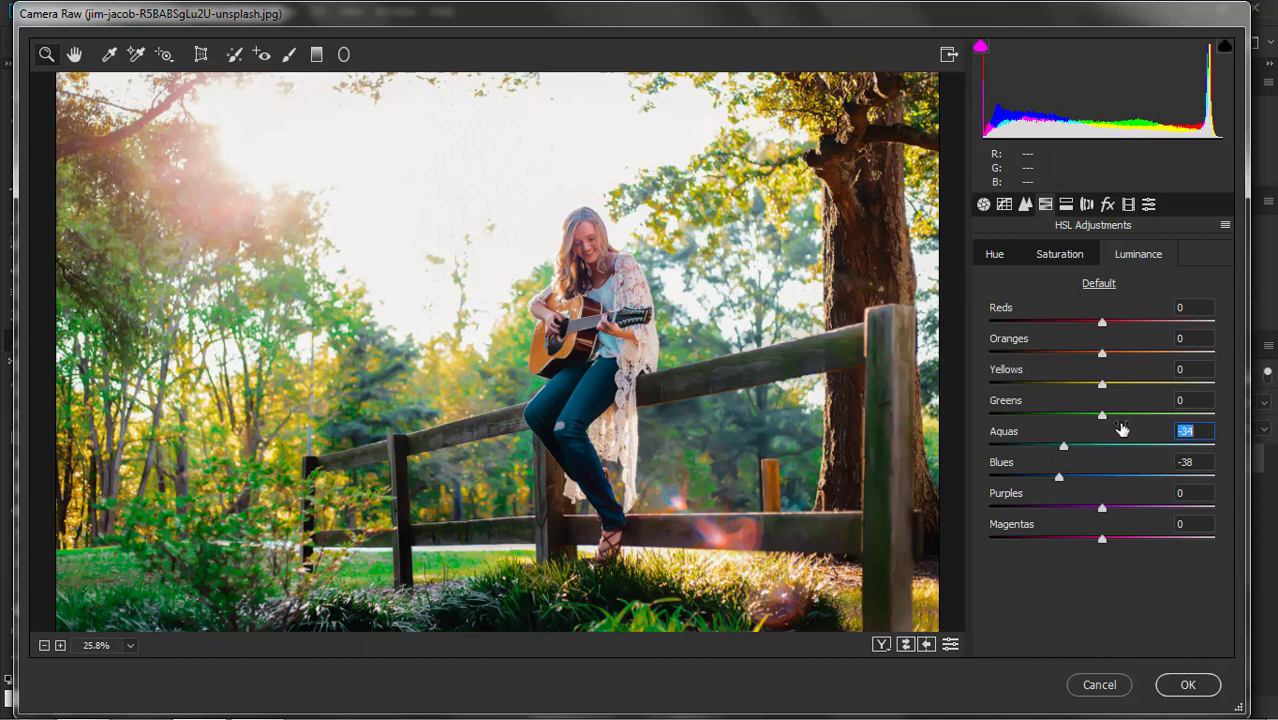
pyautogui.moveTo(1102, 415)
pyautogui.mouseDown()
pyautogui.moveTo(1064, 416)
pyautogui.moveTo(1114, 426)
pyautogui.moveTo(1095, 431)
pyautogui.mouseUp()
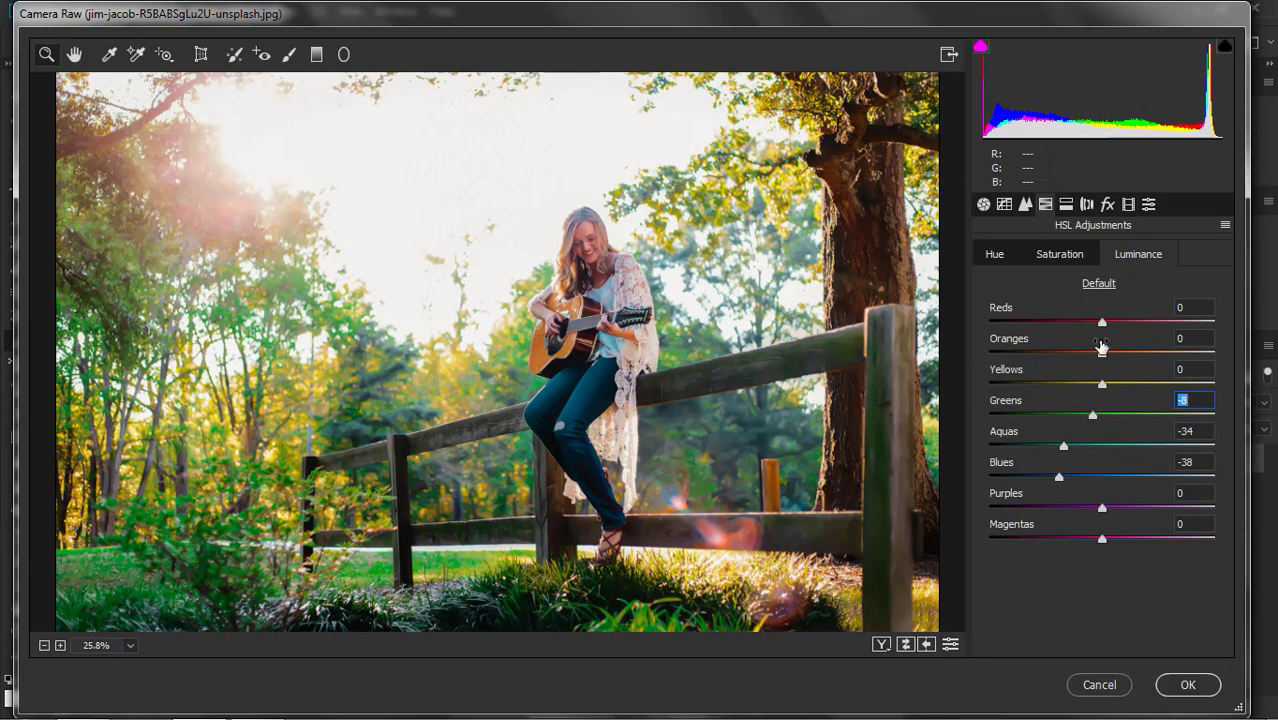
pyautogui.click(1204, 681)
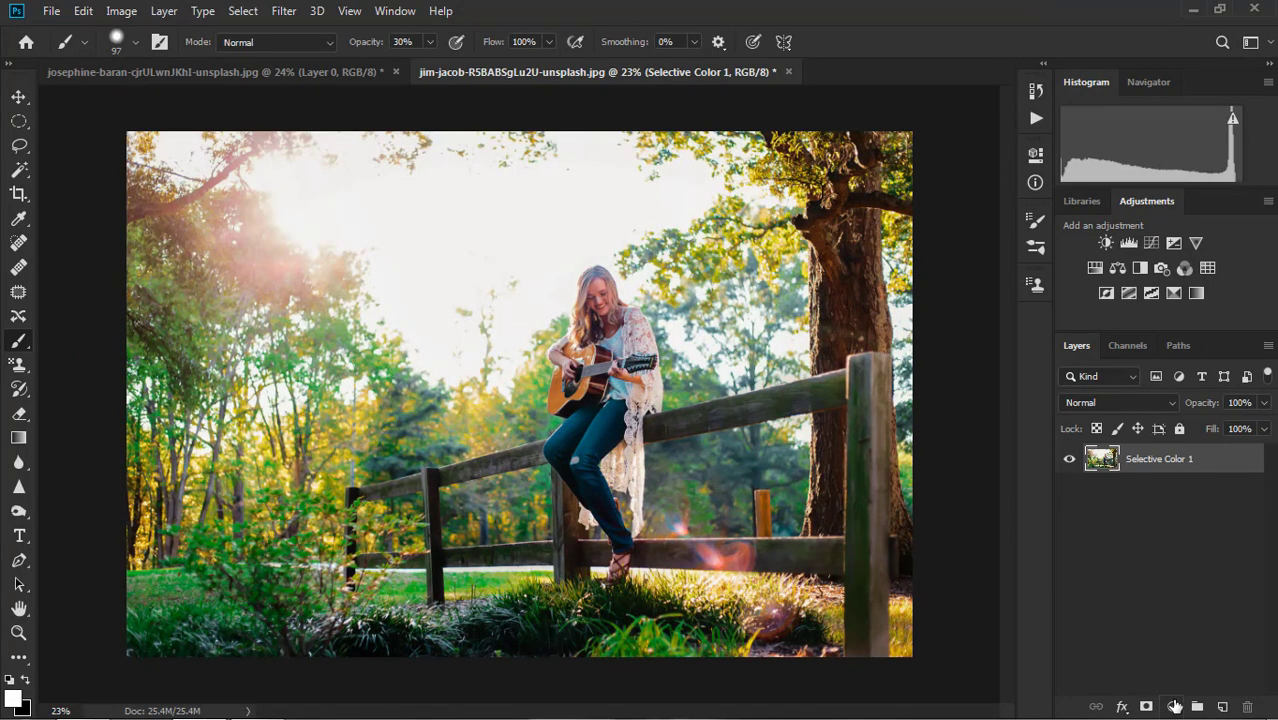
# - Add a radial Gradient Fill layer using the red-to-green preset
pyautogui.click(1172, 706)
pyautogui.click(1166, 388)
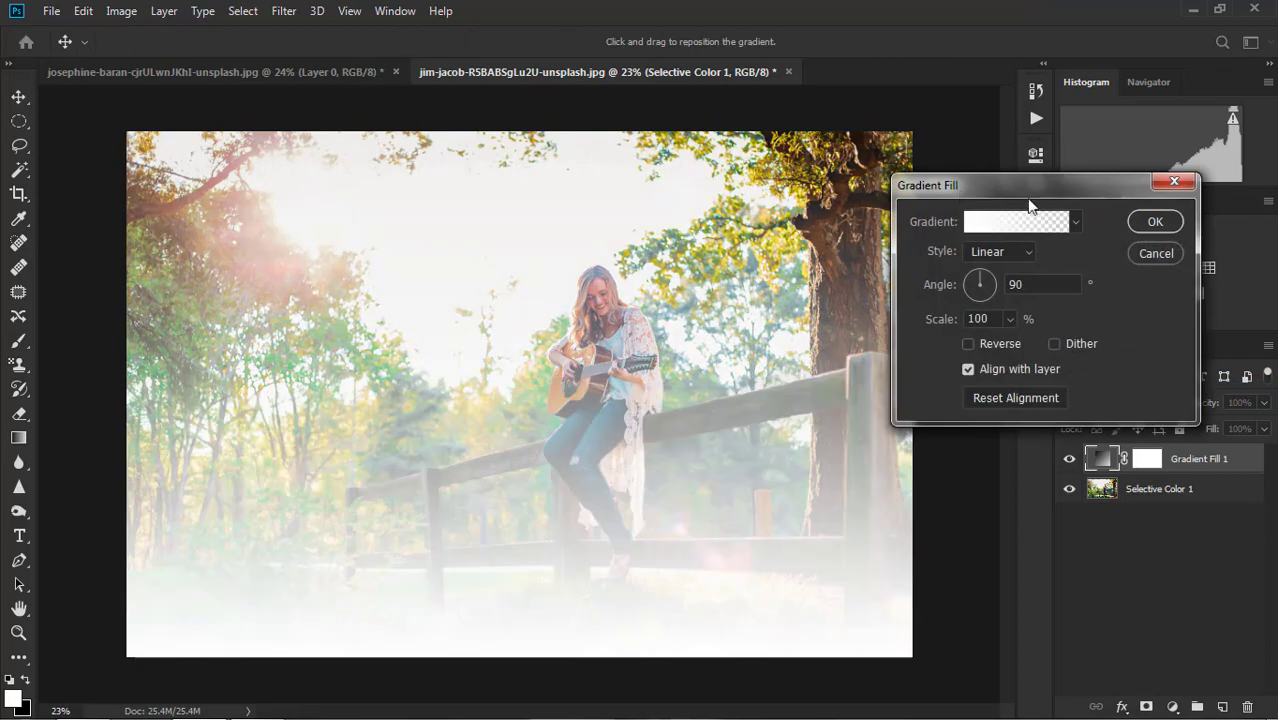
pyautogui.click(1073, 223)
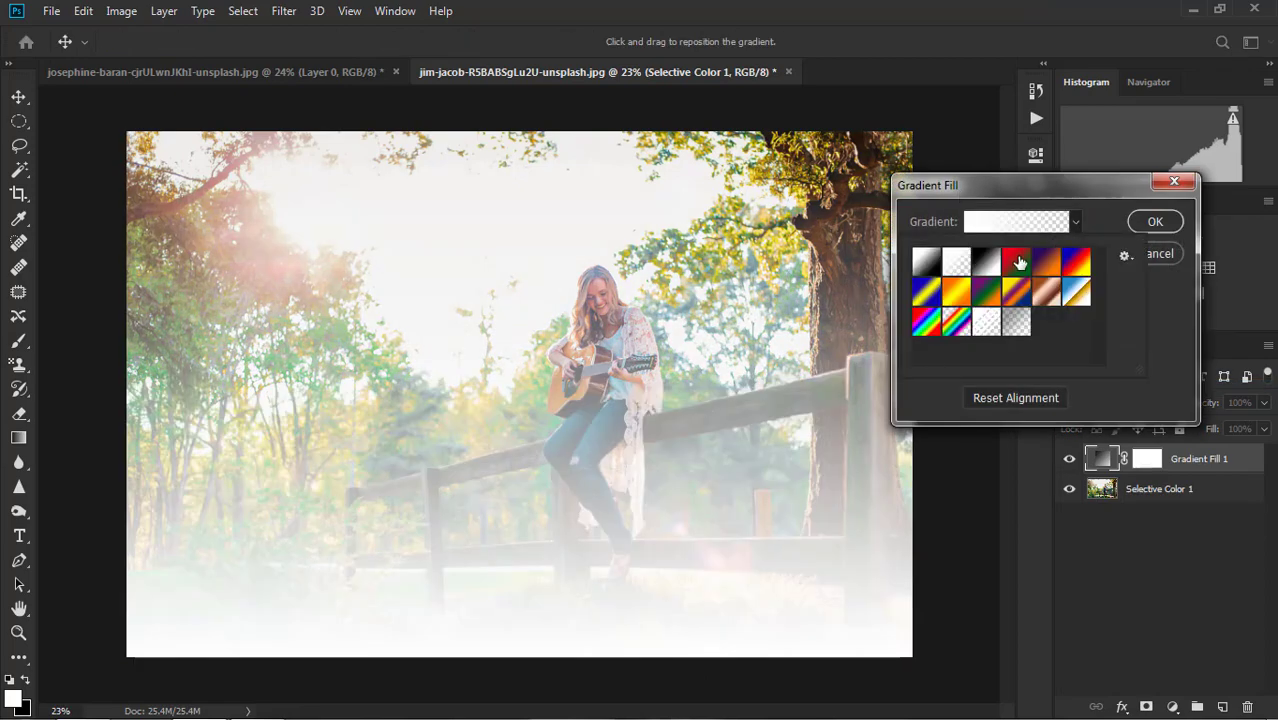
pyautogui.click(1016, 262)
pyautogui.click(1107, 210)
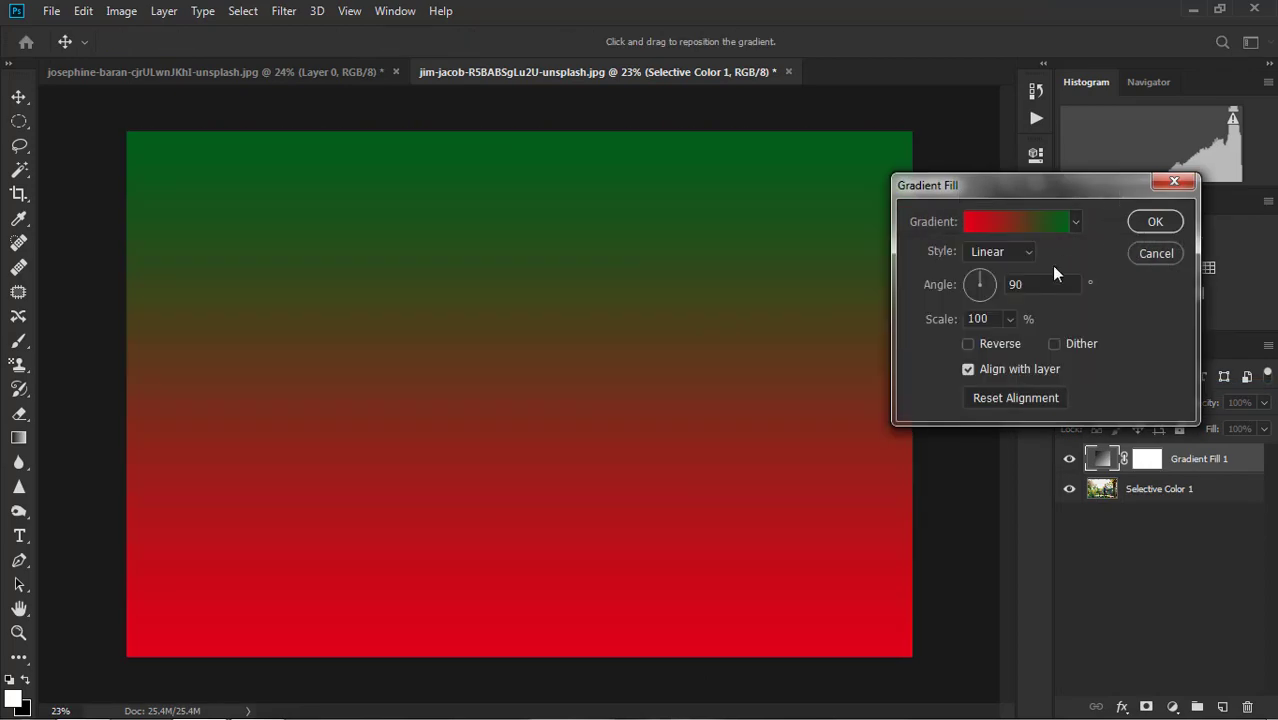
pyautogui.click(995, 252)
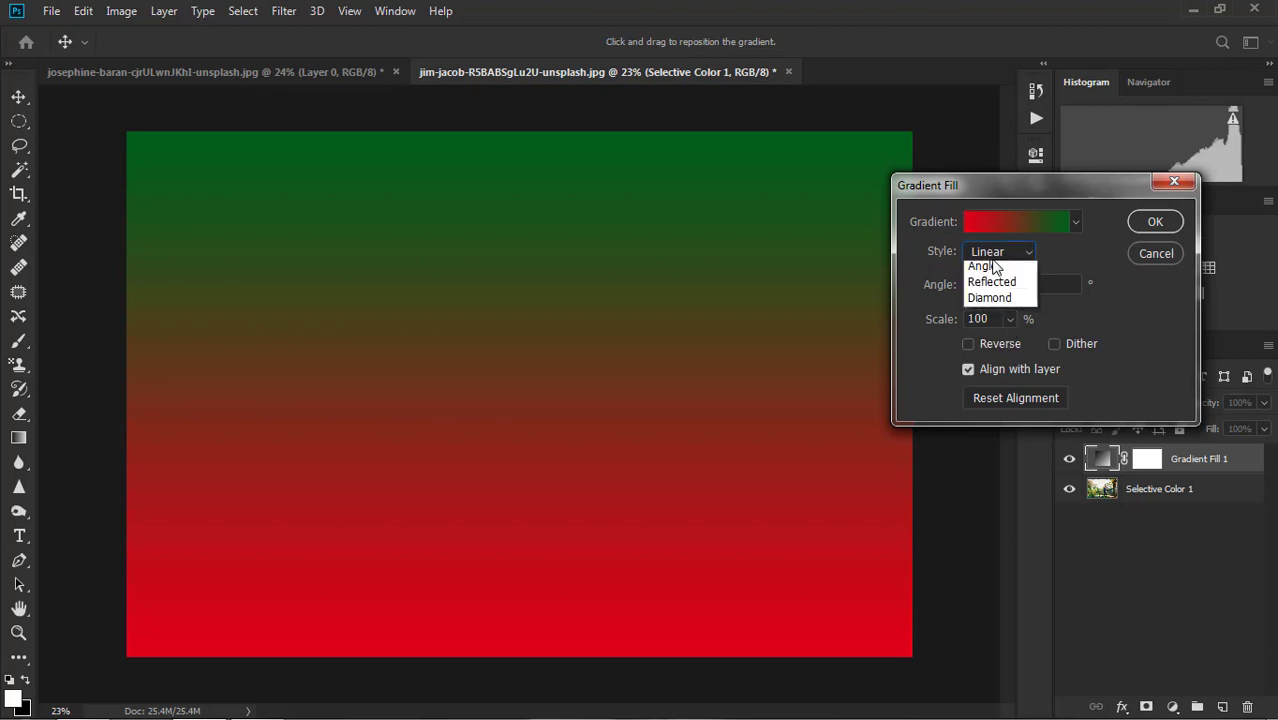
pyautogui.click(1009, 282)
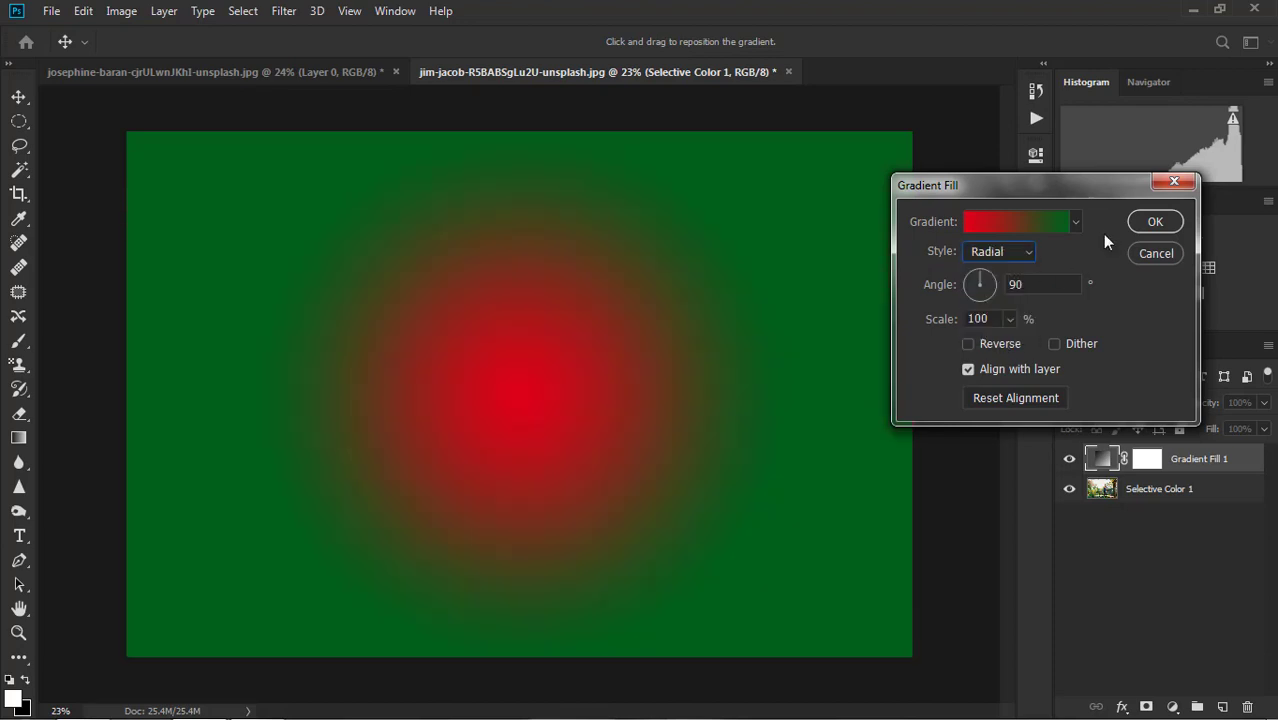
pyautogui.click(1155, 221)
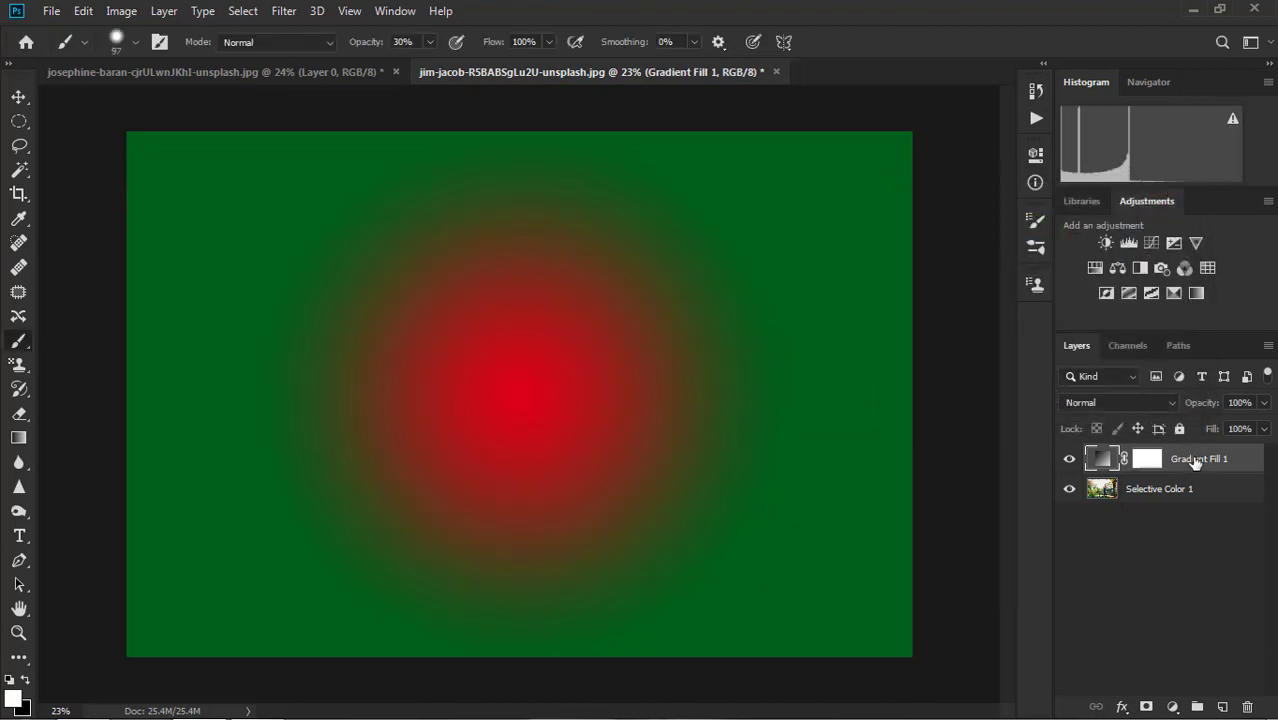
# - Blend the gradient layer in Soft Light at 73% opacity
pyautogui.click(1169, 402)
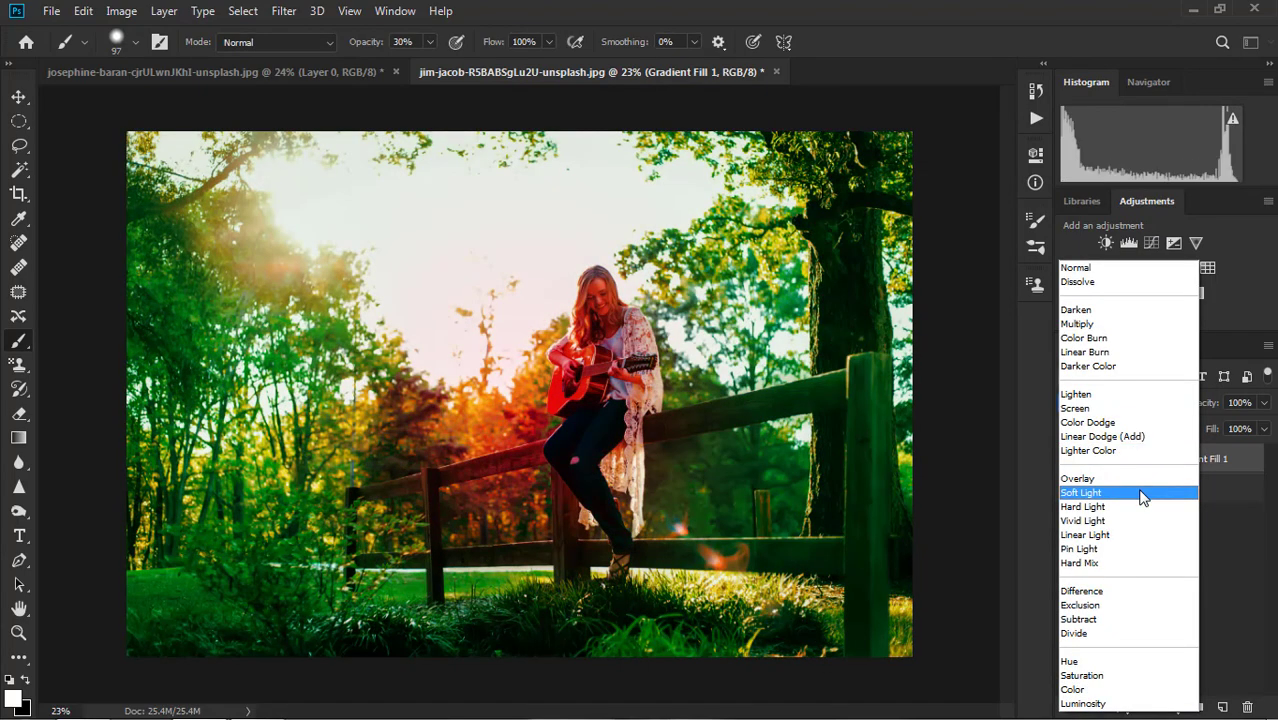
pyautogui.click(1143, 495)
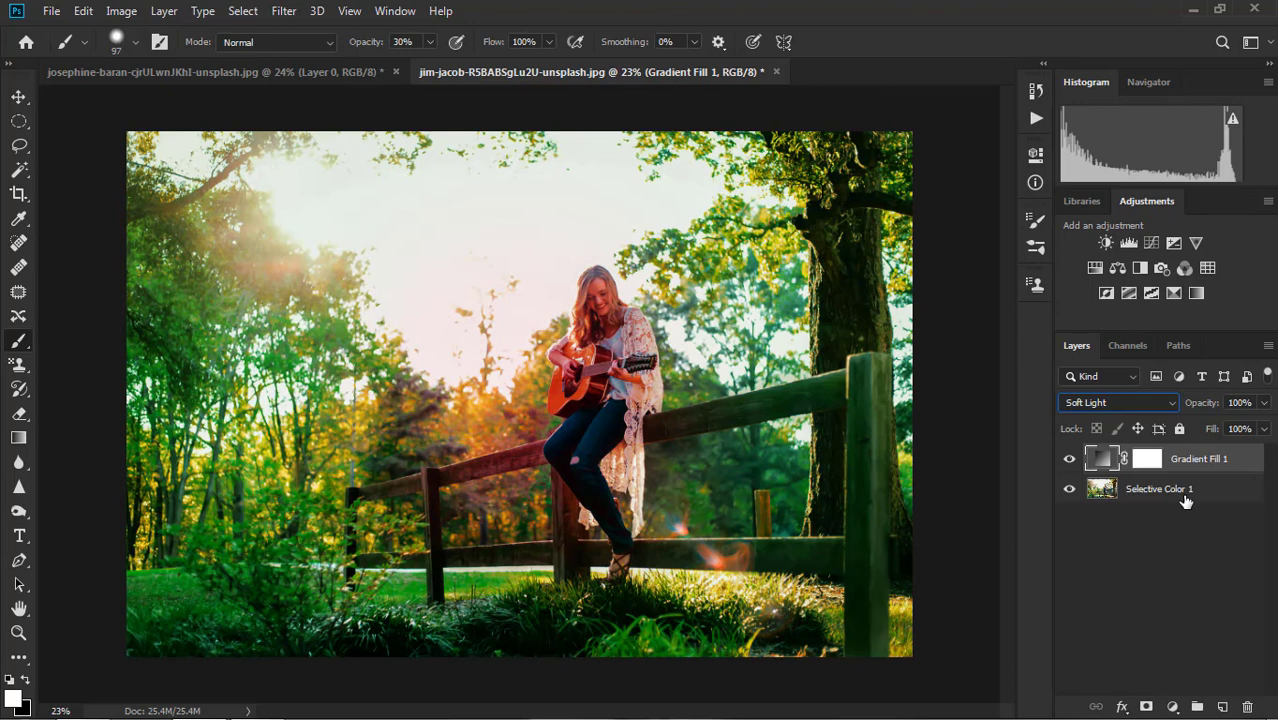
pyautogui.doubleClick(1101, 461)
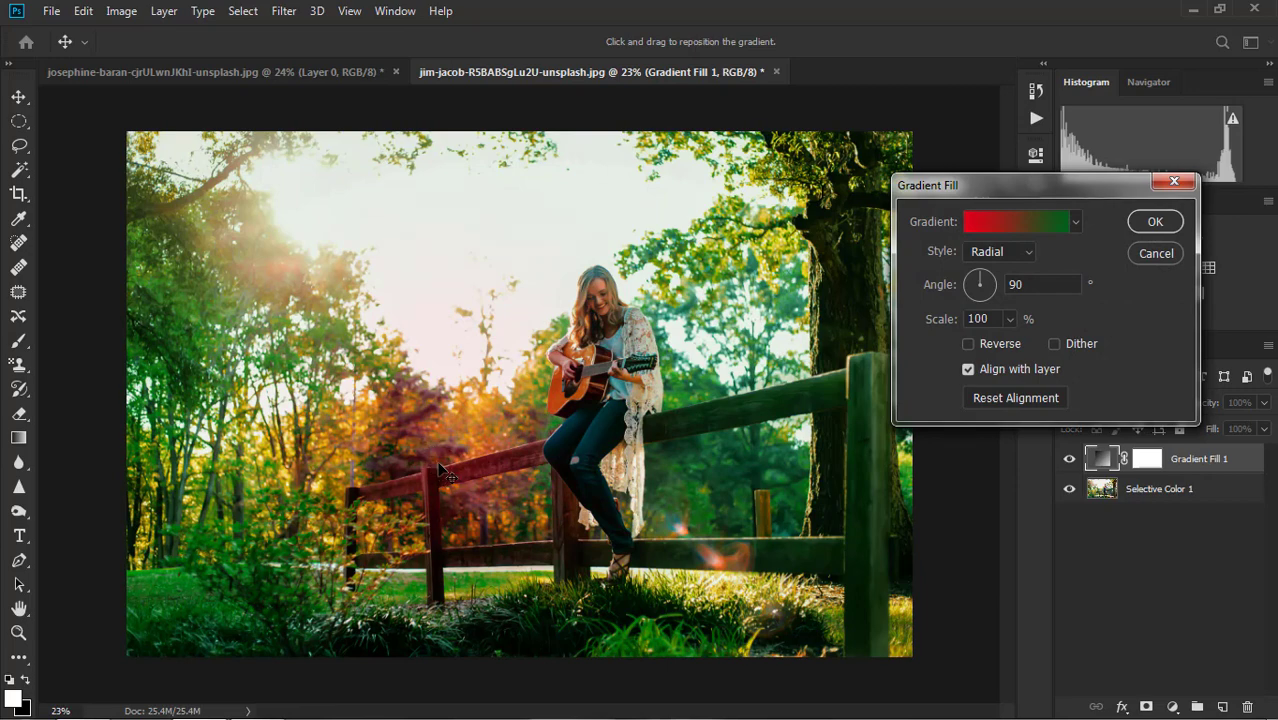
pyautogui.click(1155, 221)
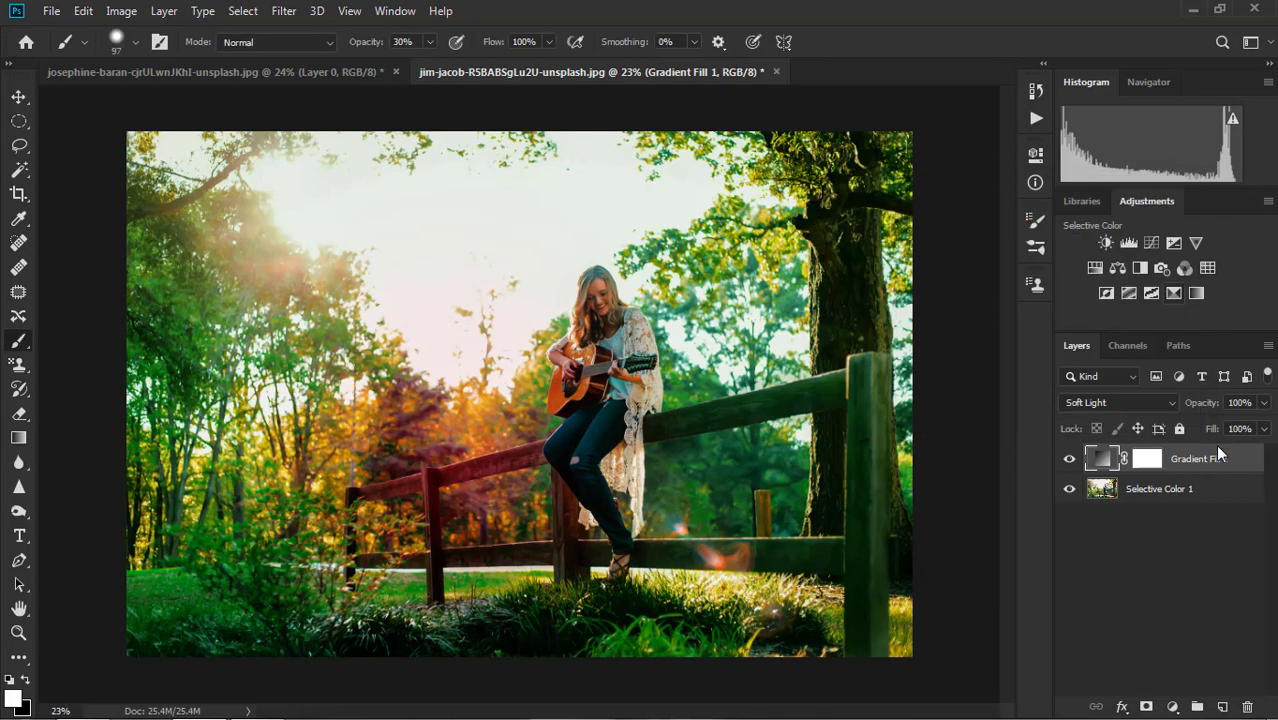
pyautogui.click(1263, 402)
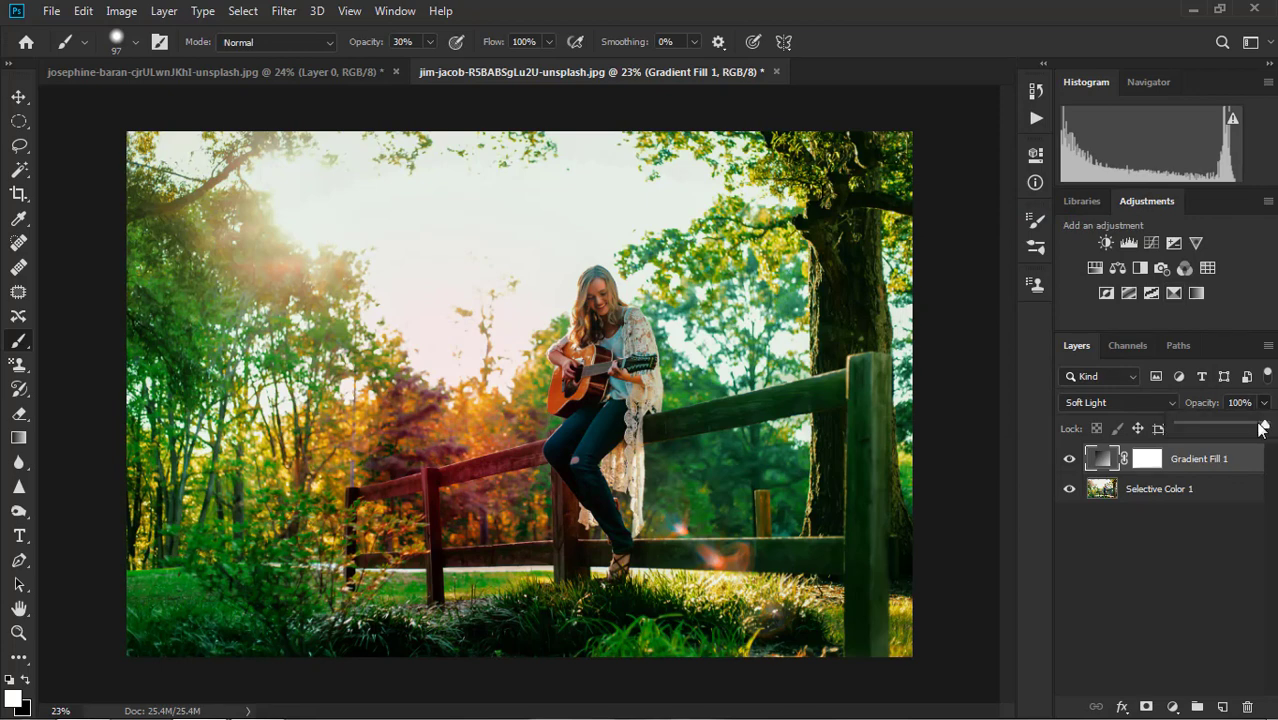
pyautogui.moveTo(1265, 428); pyautogui.dragTo(1237, 428)
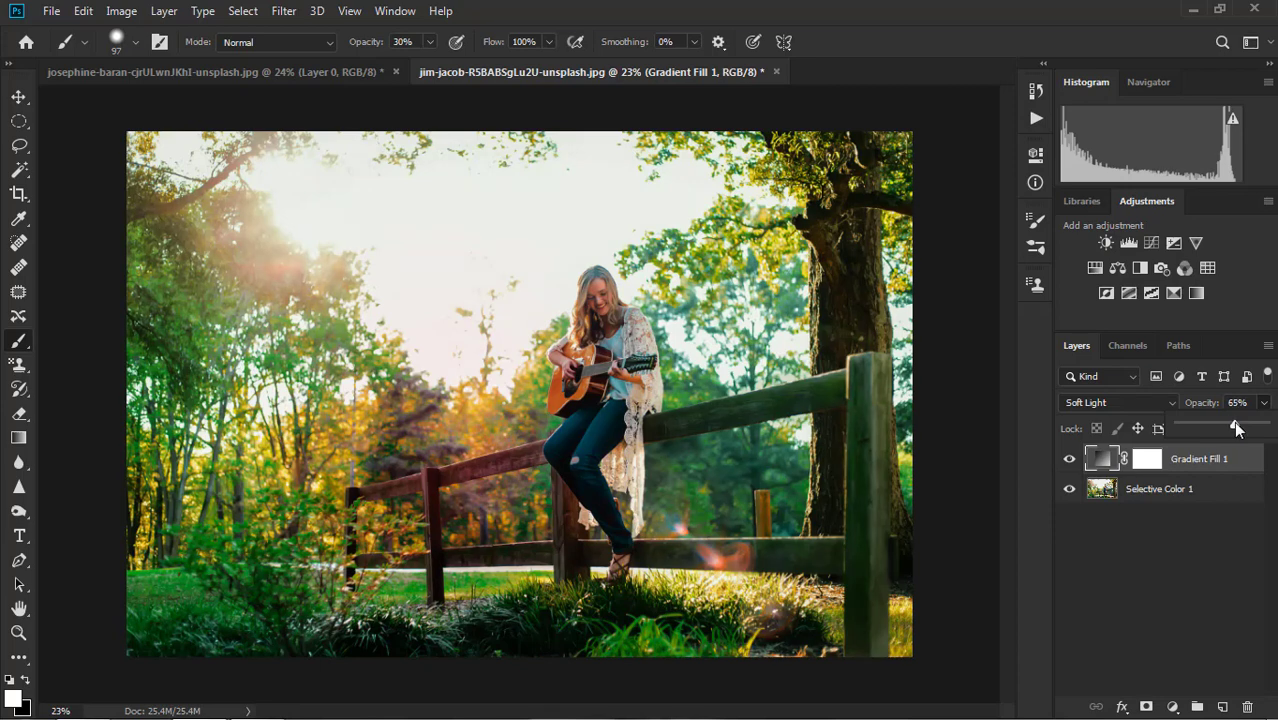
pyautogui.moveTo(1237, 428); pyautogui.dragTo(1245, 428)
pyautogui.click(1188, 541)
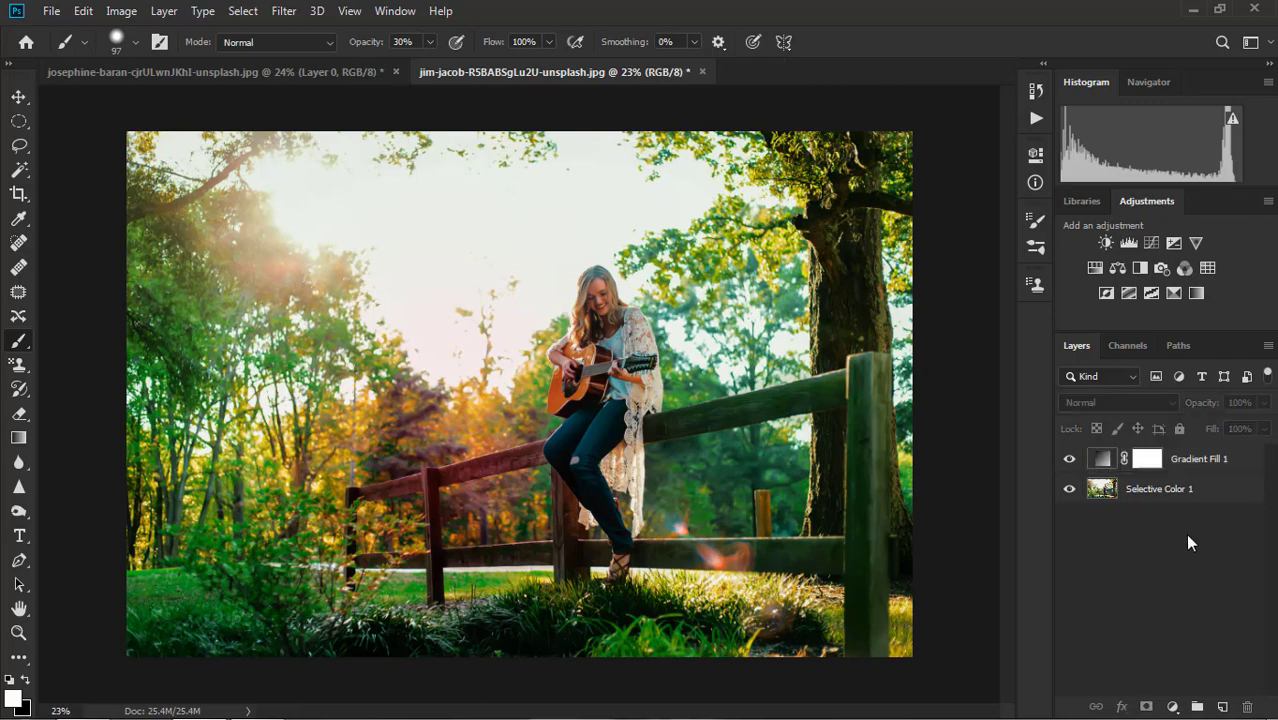
# - Add a Selective Color layer, adding cyan to Yellows and removing magenta from Greens
pyautogui.click(1172, 706)
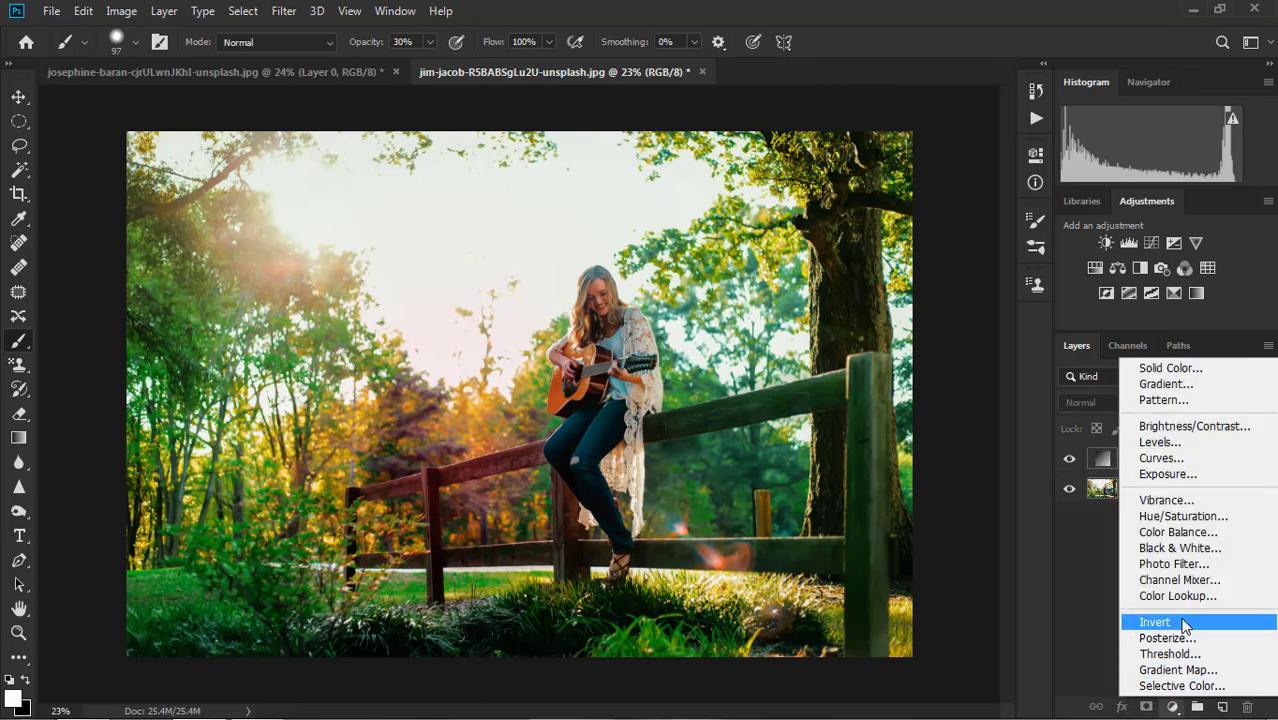
pyautogui.click(1180, 686)
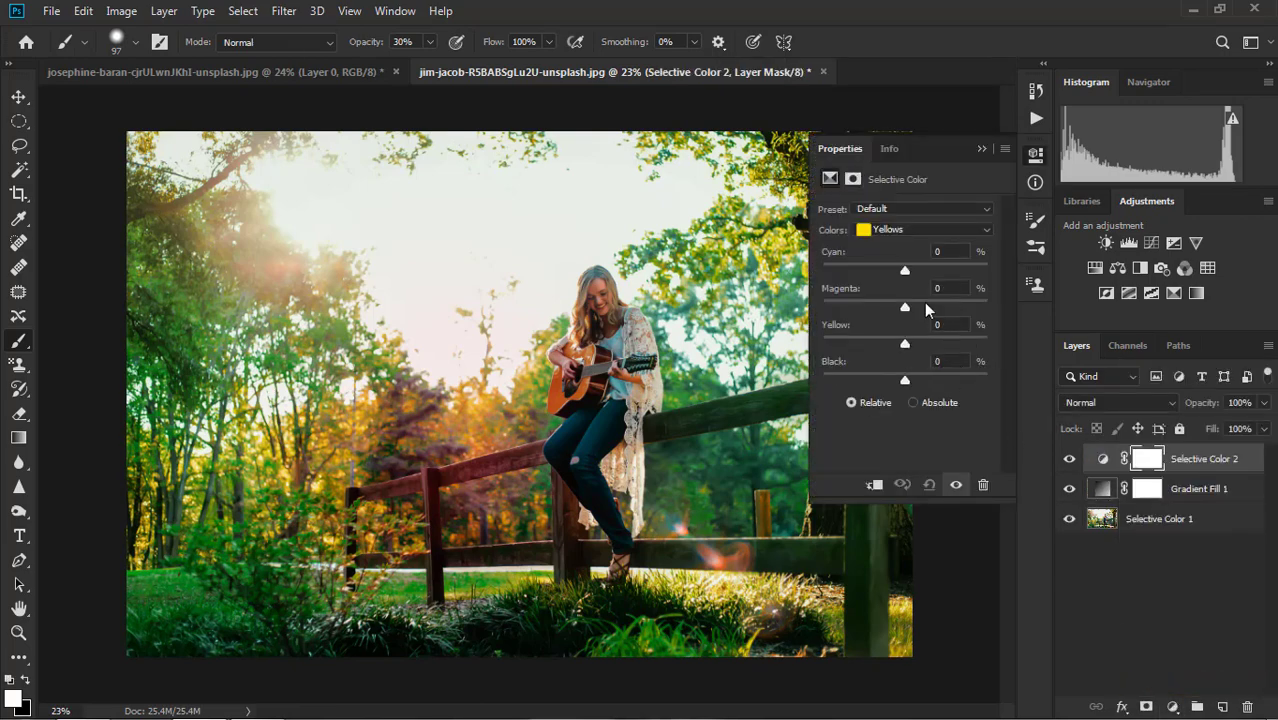
pyautogui.moveTo(905, 268); pyautogui.dragTo(882, 272)
pyautogui.click(904, 231)
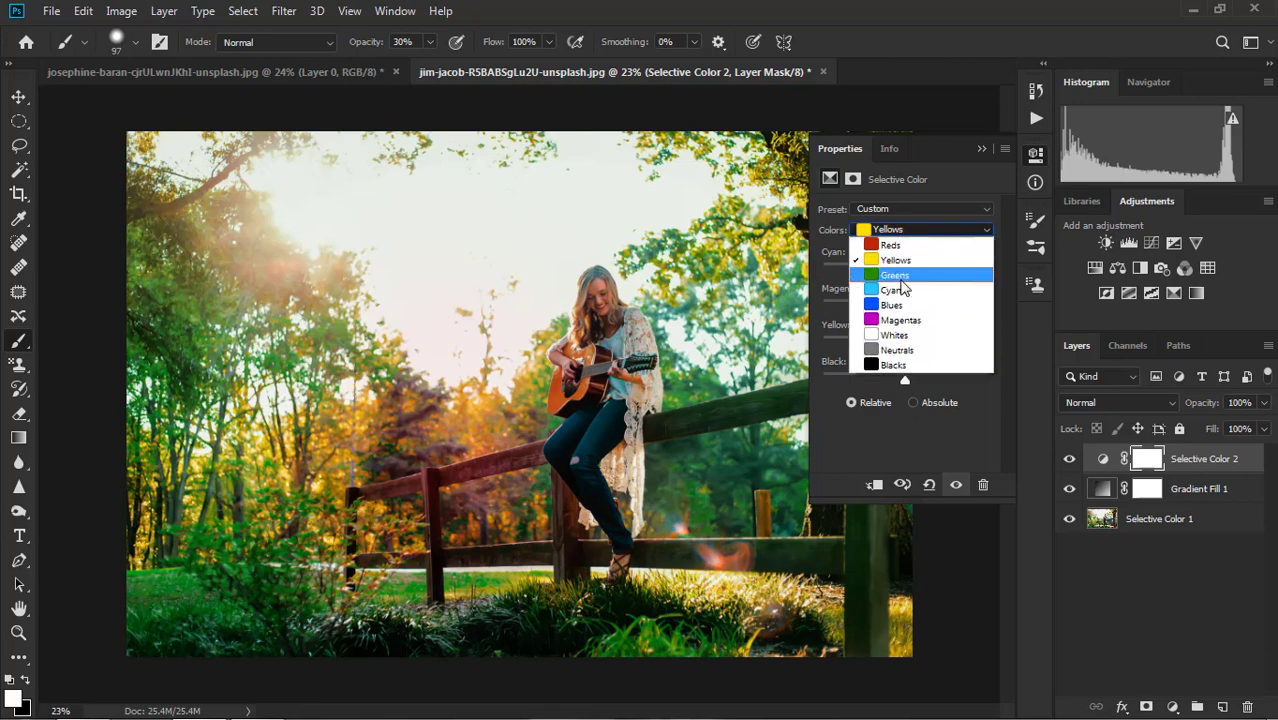
pyautogui.click(902, 278)
pyautogui.moveTo(904, 308)
pyautogui.mouseDown()
pyautogui.moveTo(865, 307)
pyautogui.moveTo(910, 321)
pyautogui.moveTo(891, 316)
pyautogui.moveTo(912, 343)
pyautogui.moveTo(885, 353)
pyautogui.moveTo(921, 370)
pyautogui.mouseUp()
# - Set the Cyans range to Magenta +57, Yellow +89, Black -23
pyautogui.click(911, 230)
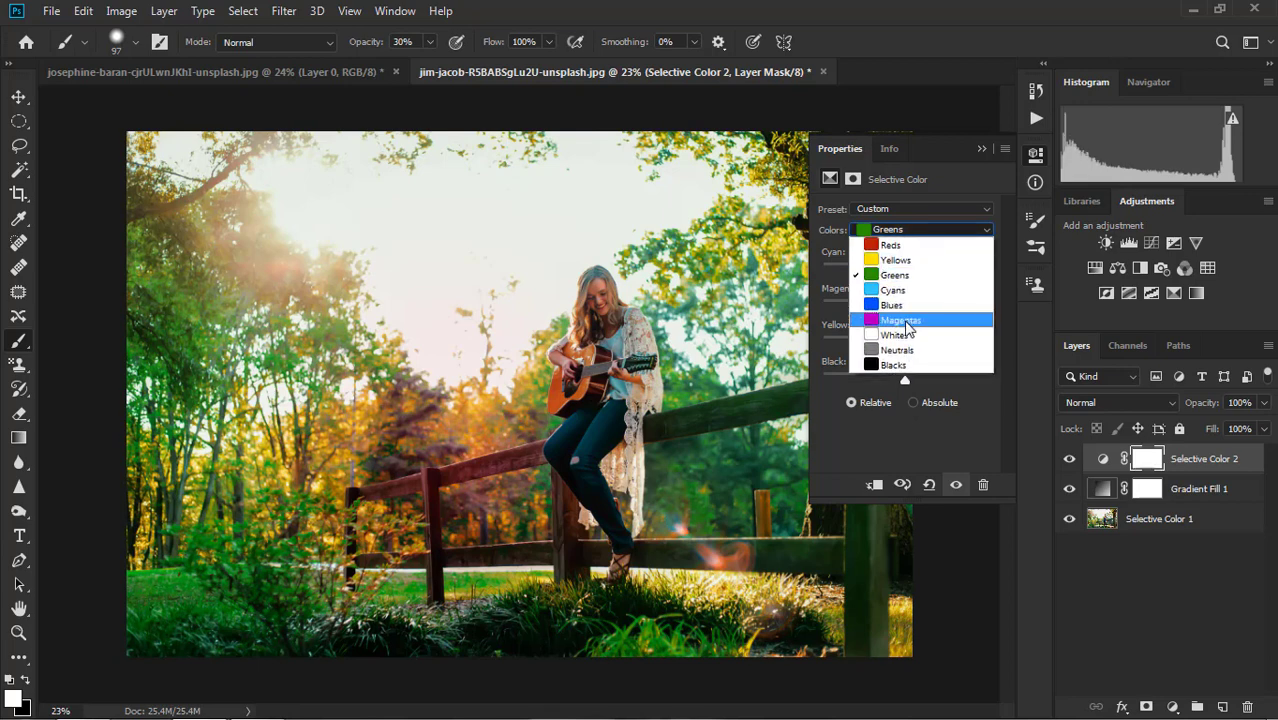
pyautogui.click(905, 290)
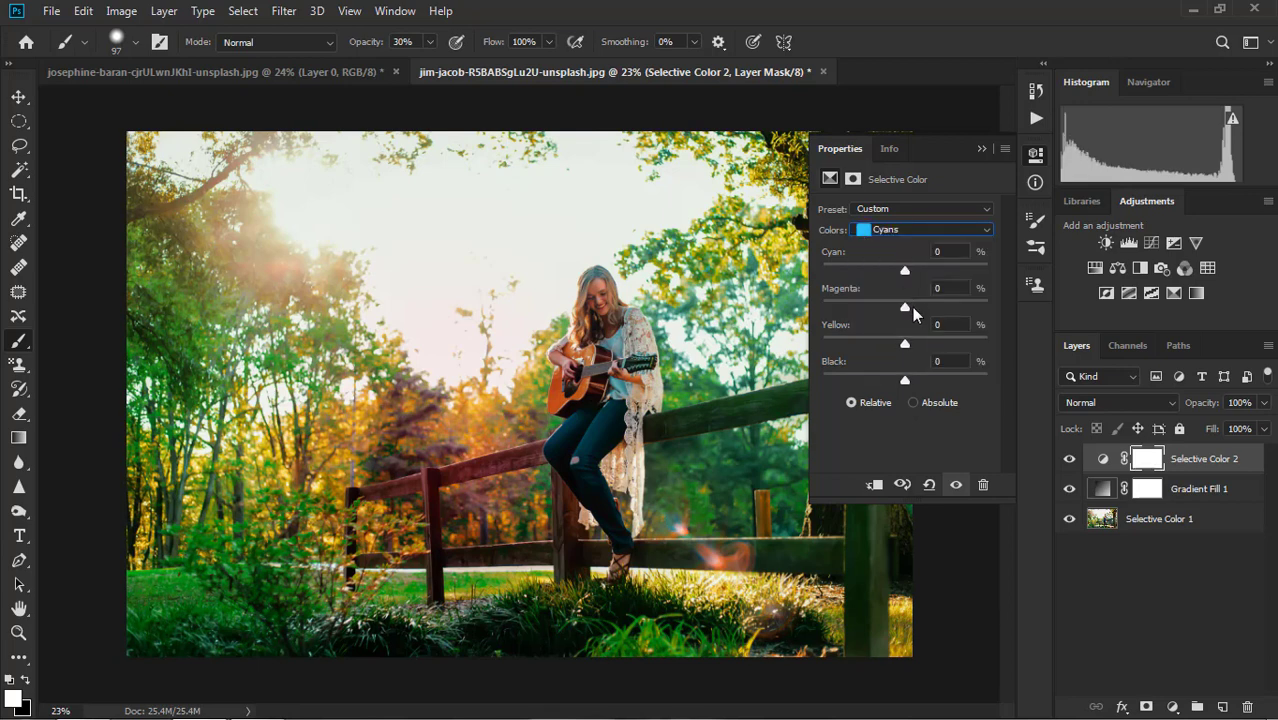
pyautogui.moveTo(905, 343)
pyautogui.mouseDown()
pyautogui.moveTo(836, 344)
pyautogui.moveTo(979, 374)
pyautogui.mouseUp()
pyautogui.moveTo(907, 307); pyautogui.dragTo(959, 325)
pyautogui.moveTo(906, 376)
pyautogui.mouseDown()
pyautogui.moveTo(933, 395)
pyautogui.moveTo(887, 394)
pyautogui.mouseUp()
pyautogui.click(980, 149)
pyautogui.click(1173, 628)
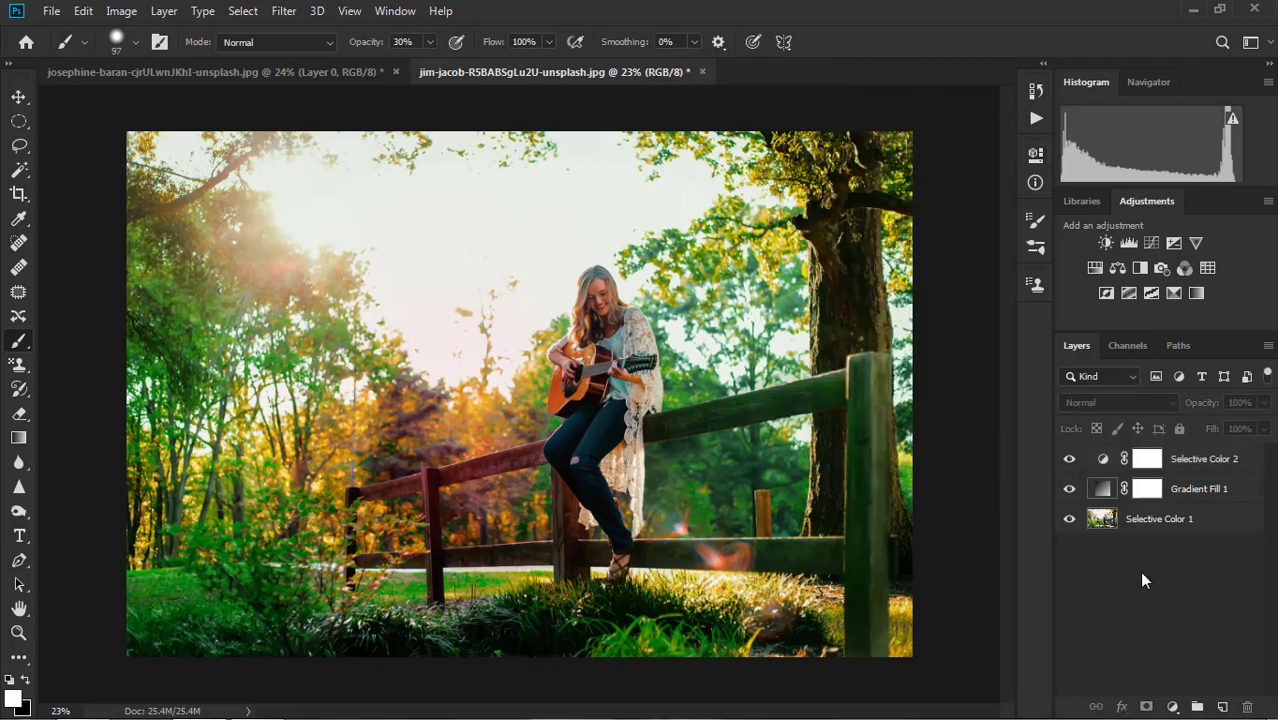
# - Toggle the bottom photo layer's visibility off and on to preview the overlays
pyautogui.scroll(-2, 734, 394)
pyautogui.scroll(2, 640, 357)
pyautogui.scroll(1, 618, 357)
pyautogui.scroll(-1, 616, 360)
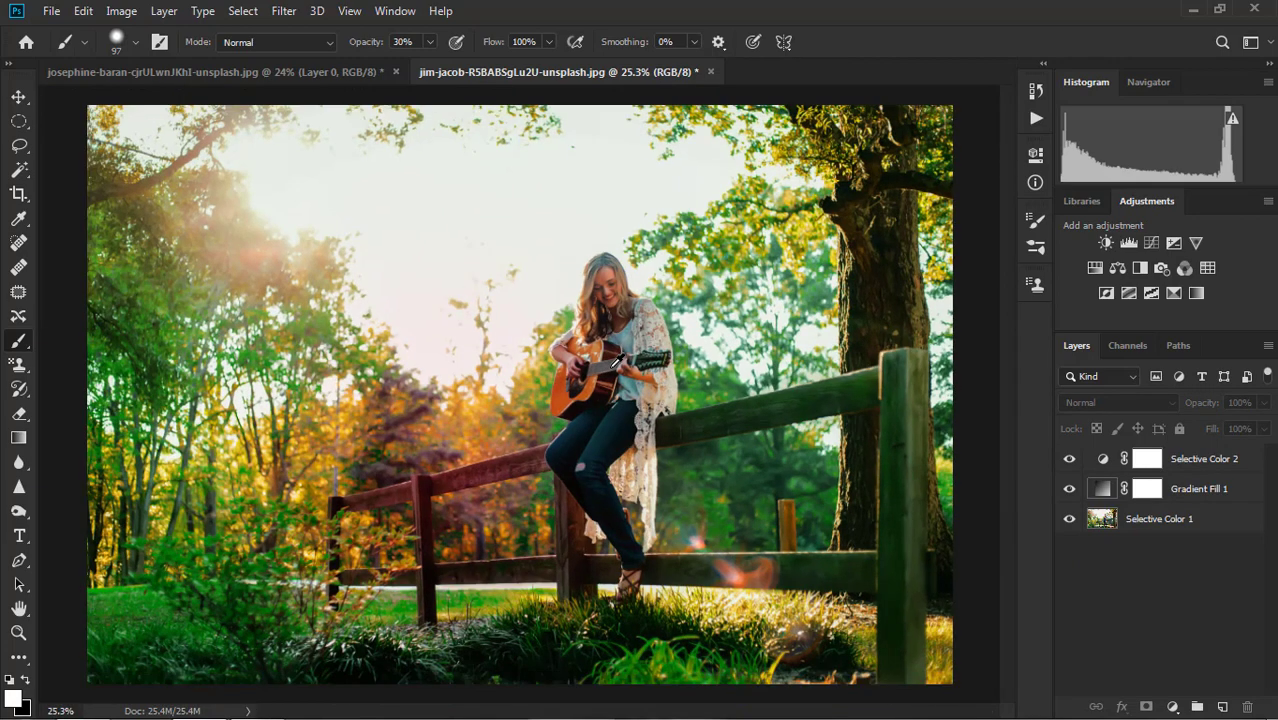
pyautogui.click(1069, 518)
pyautogui.click(1069, 518)
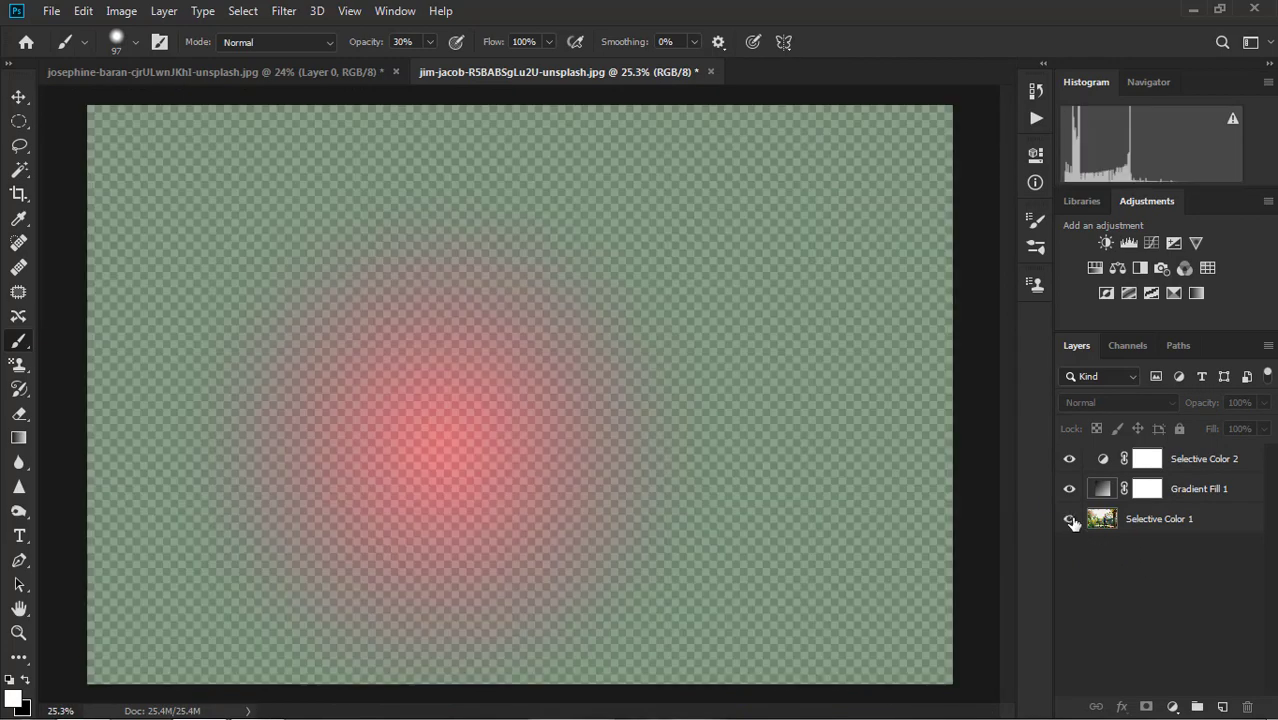
# - Merge Selective Color 1, Gradient Fill 1 and Selective Color 2 into one layer
pyautogui.click(1213, 522)
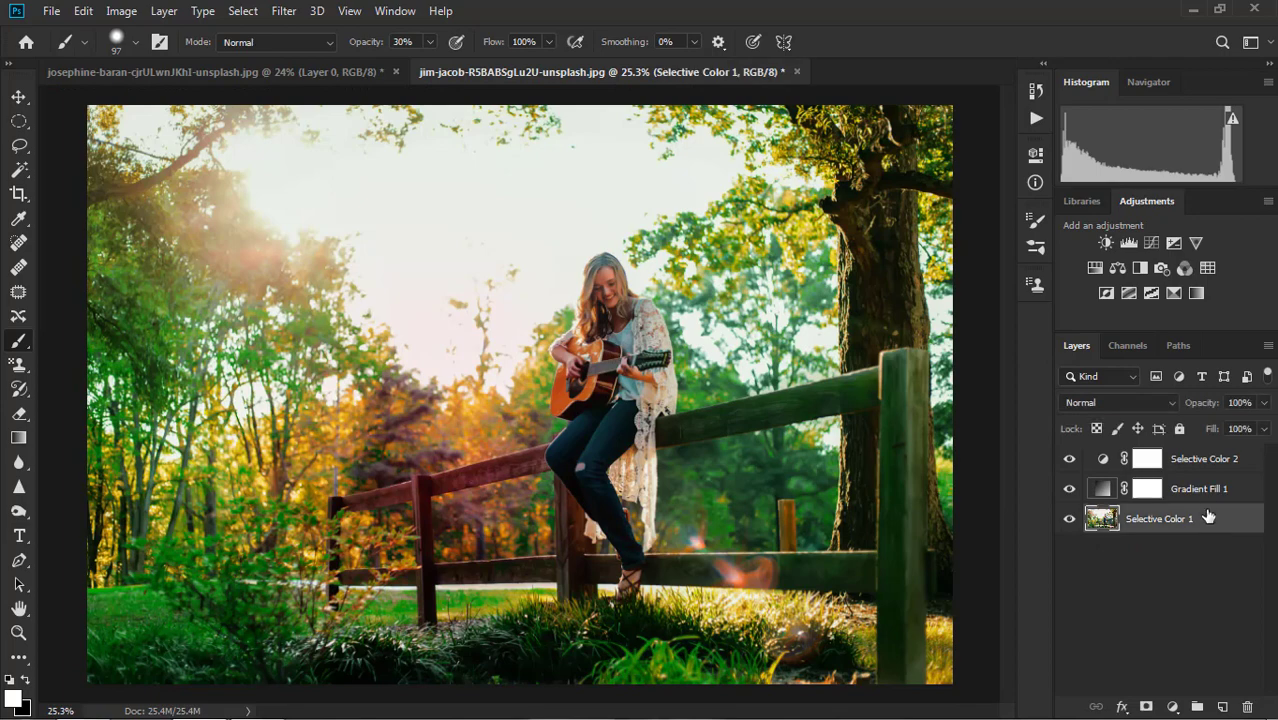
pyautogui.keyDown('shift'); pyautogui.click(1207, 495); pyautogui.keyUp('shift')
pyautogui.keyDown('shift'); pyautogui.click(1211, 466); pyautogui.keyUp('shift')
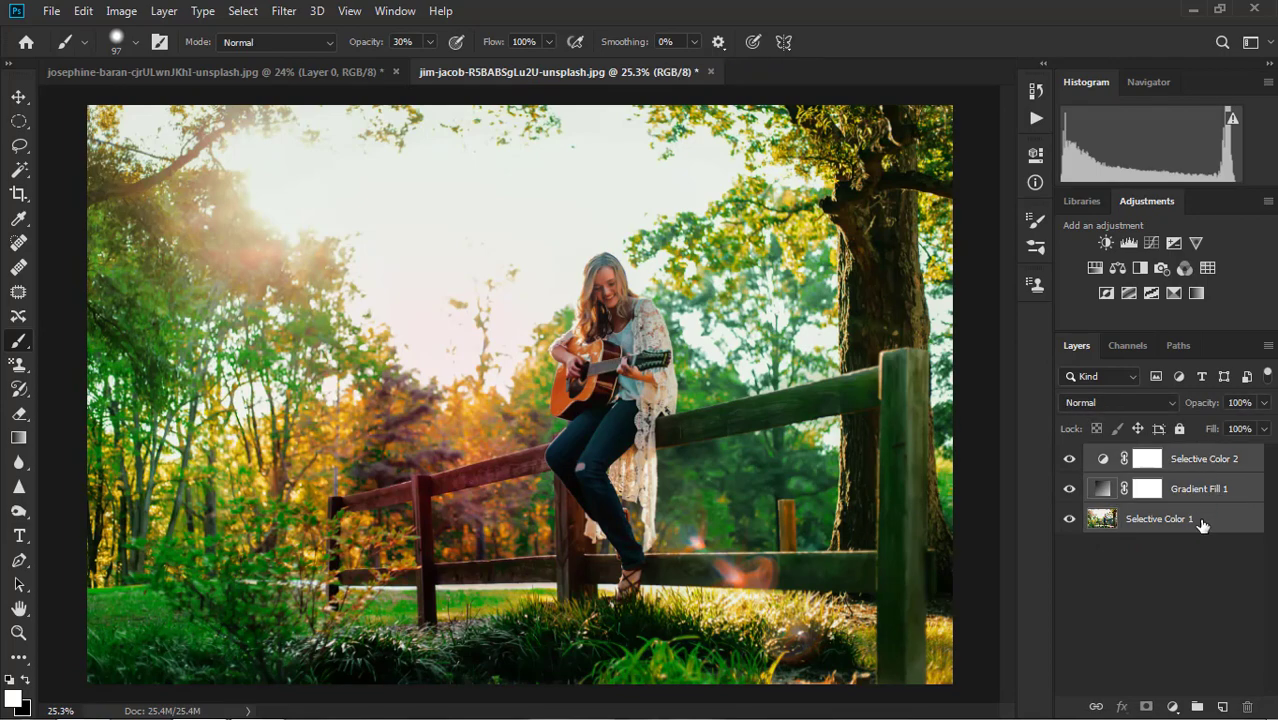
pyautogui.rightClick(1201, 521)
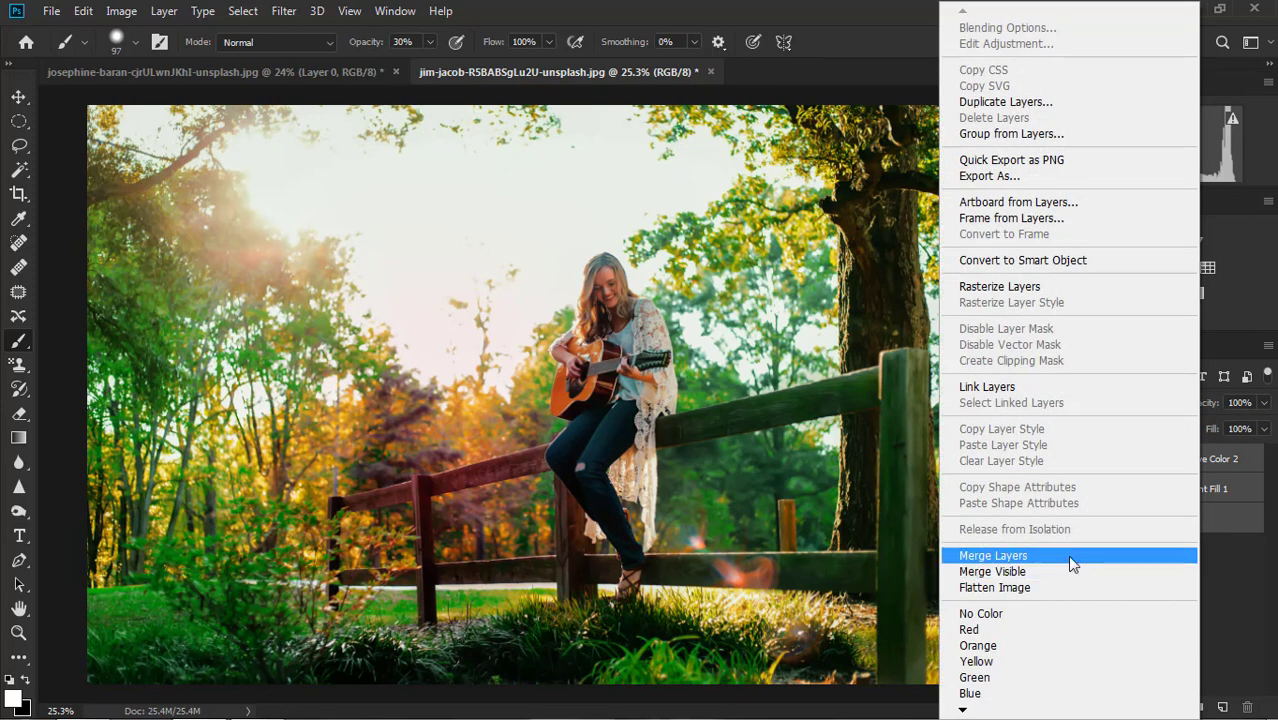
pyautogui.click(1067, 555)
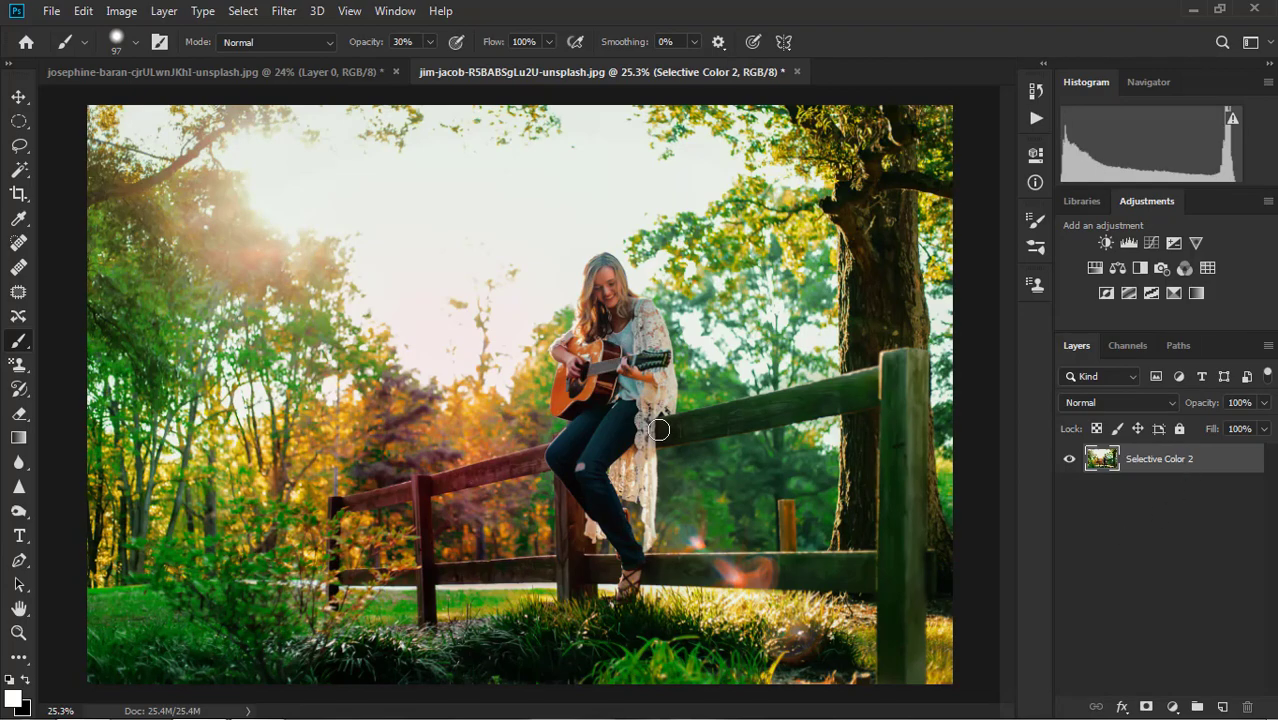
pyautogui.hotkey('ctrl', '-')
pyautogui.hotkey('ctrl', '0')
pyautogui.scroll(1, 651, 380)
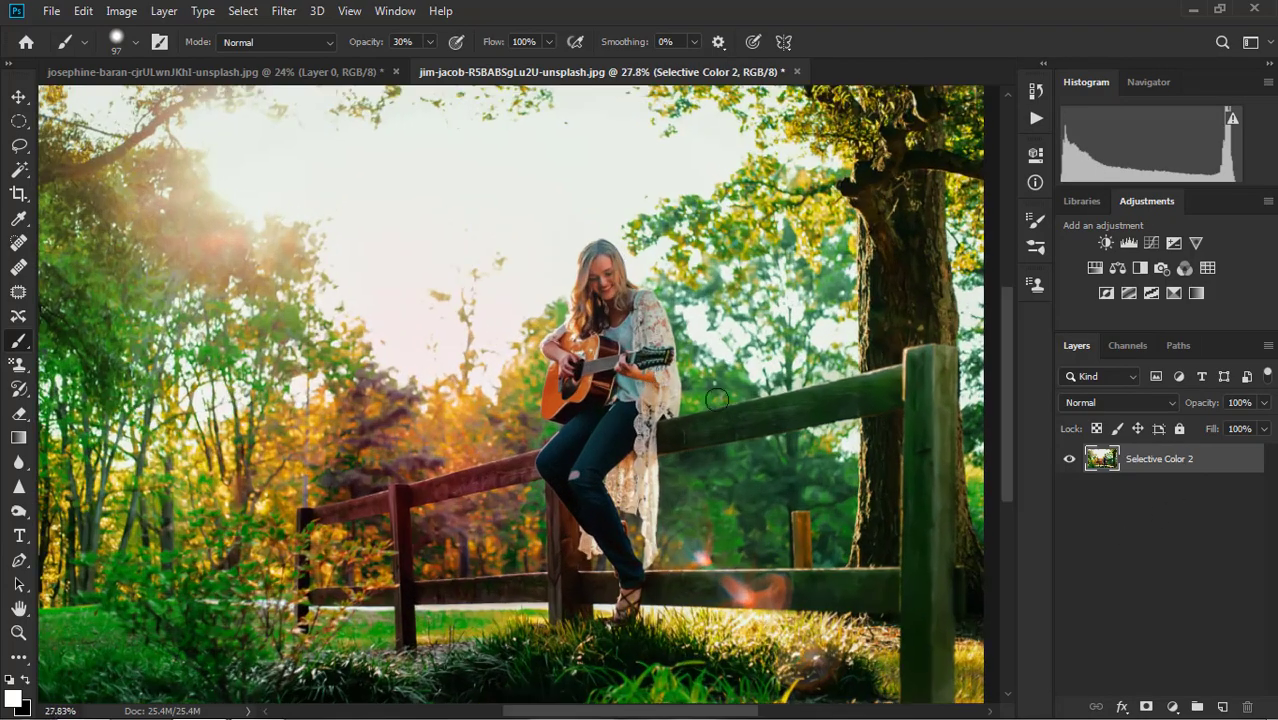
pyautogui.scroll(2, 640, 360)
pyautogui.scroll(2, 625, 320)
pyautogui.scroll(-2, 617, 302)
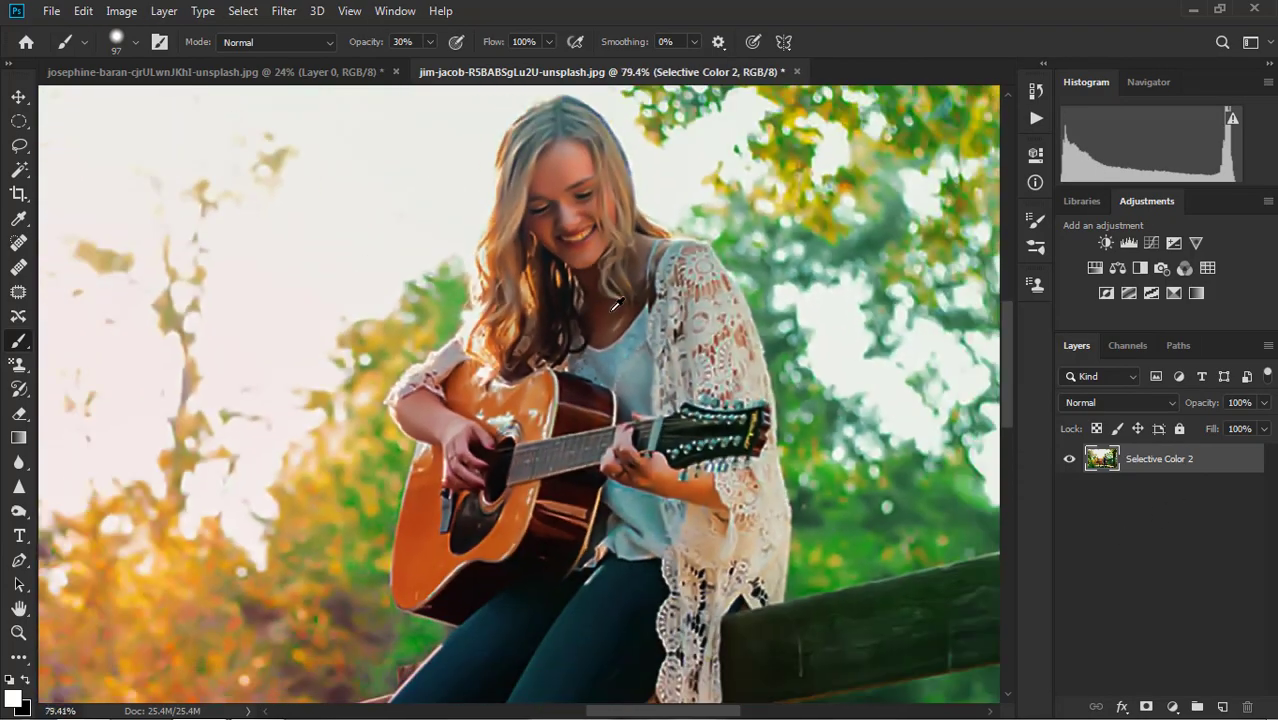
pyautogui.scroll(-2, 617, 302)
pyautogui.scroll(-2, 617, 302)
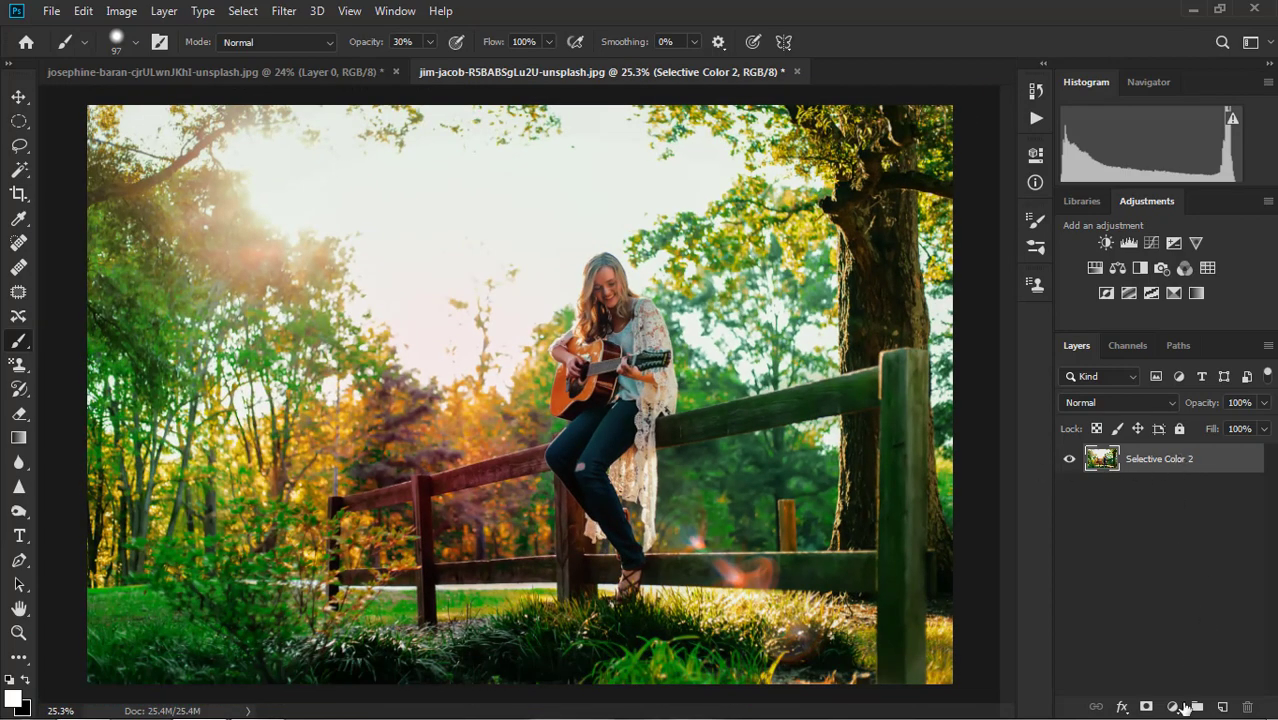
# - Add a Hue/Saturation layer with Saturation +20 and Hue reset to 0
pyautogui.click(1173, 707)
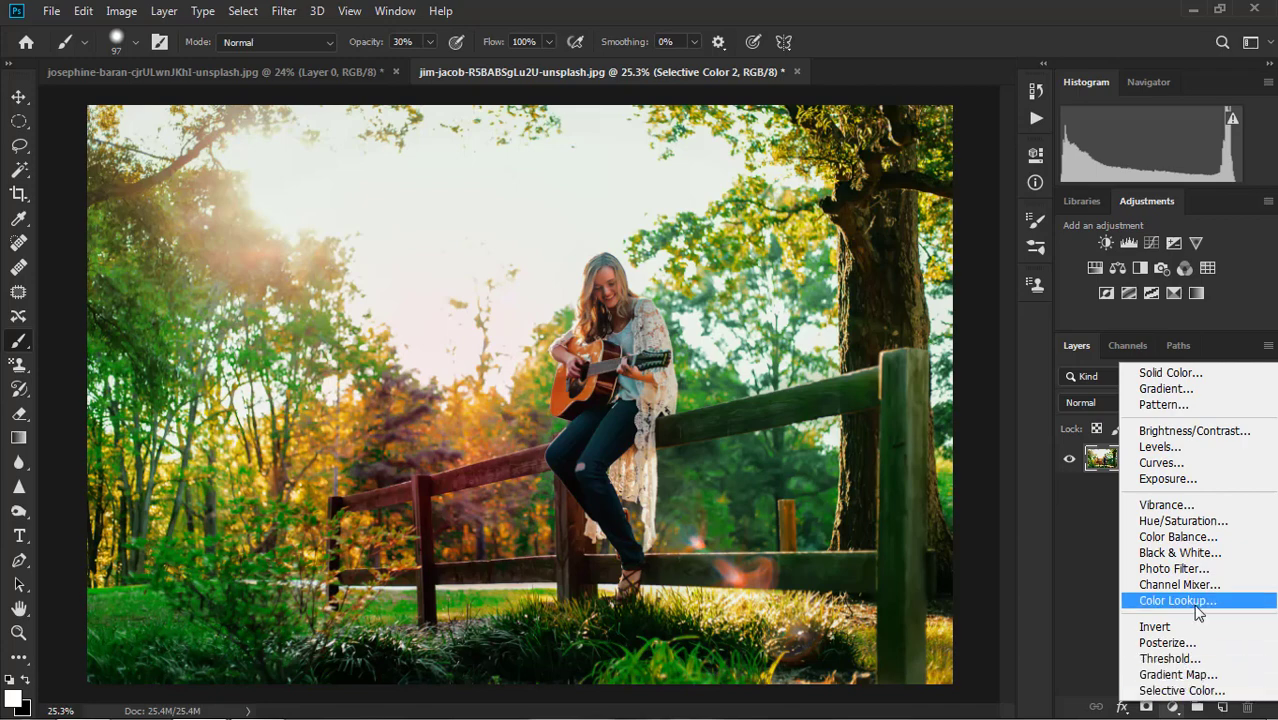
pyautogui.click(1183, 521)
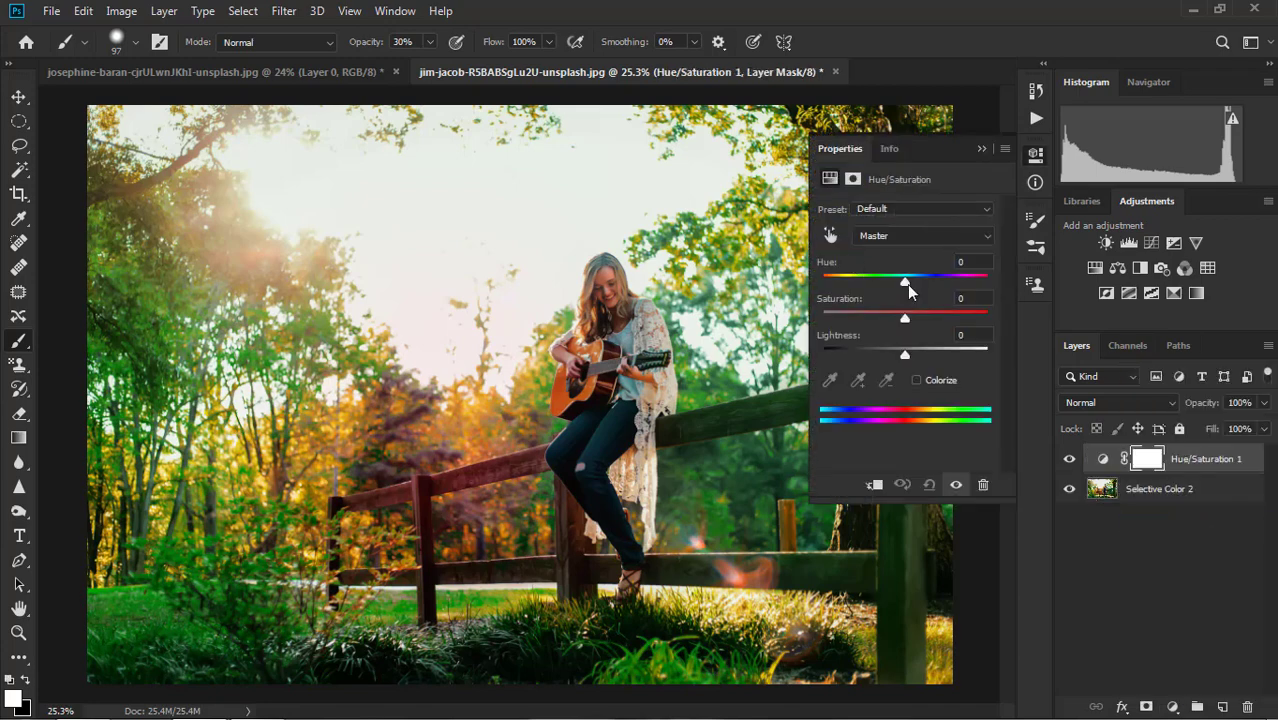
pyautogui.moveTo(905, 318); pyautogui.dragTo(921, 318)
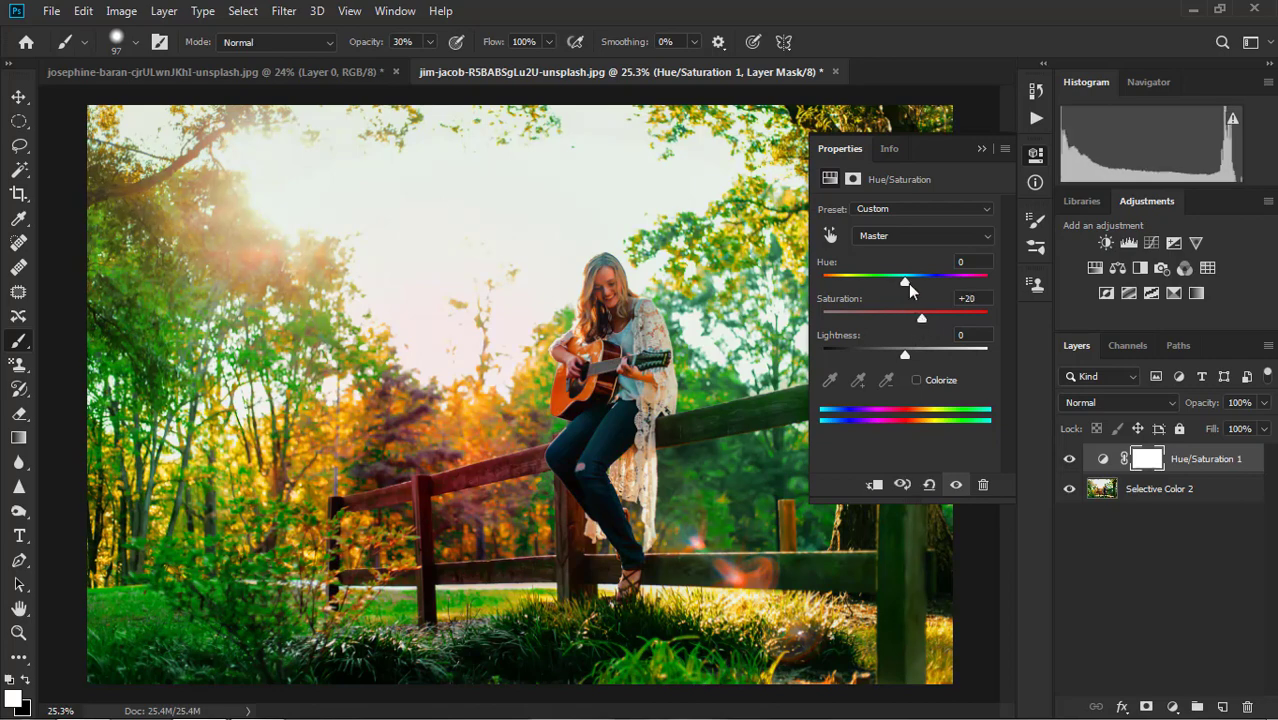
pyautogui.moveTo(905, 281)
pyautogui.mouseDown()
pyautogui.moveTo(930, 284)
pyautogui.moveTo(912, 283)
pyautogui.mouseUp()
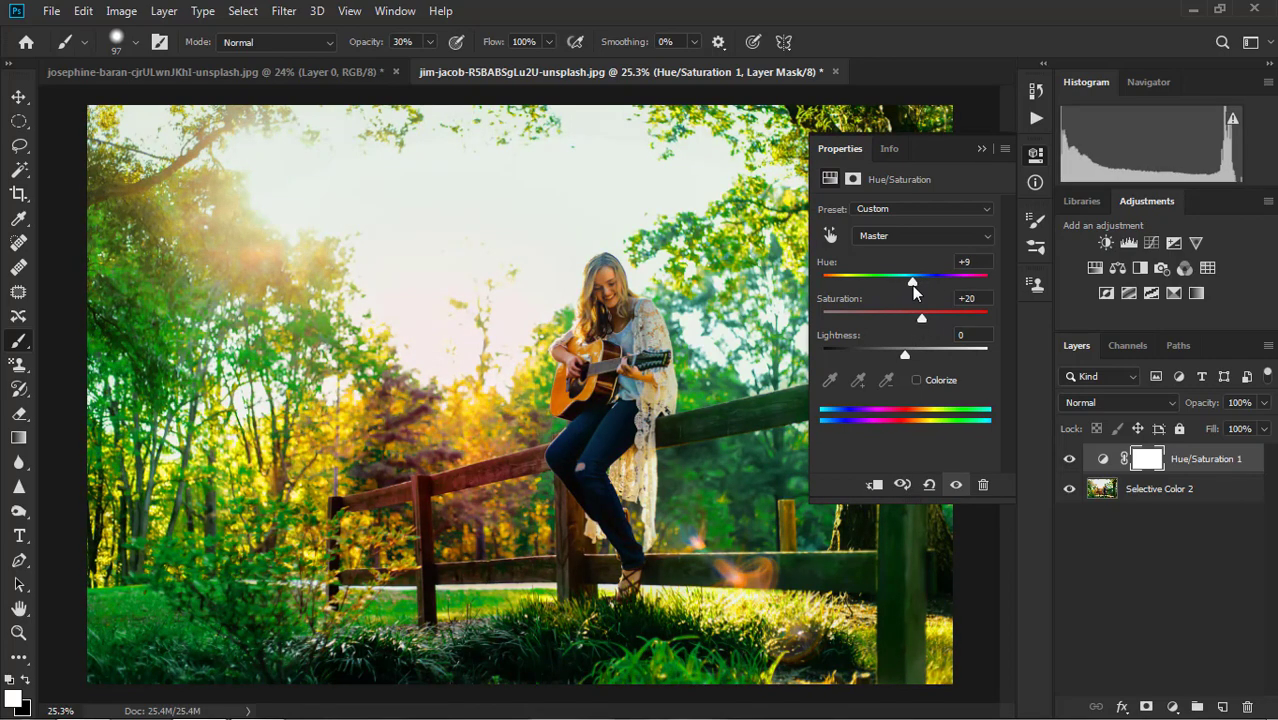
pyautogui.click(976, 262)
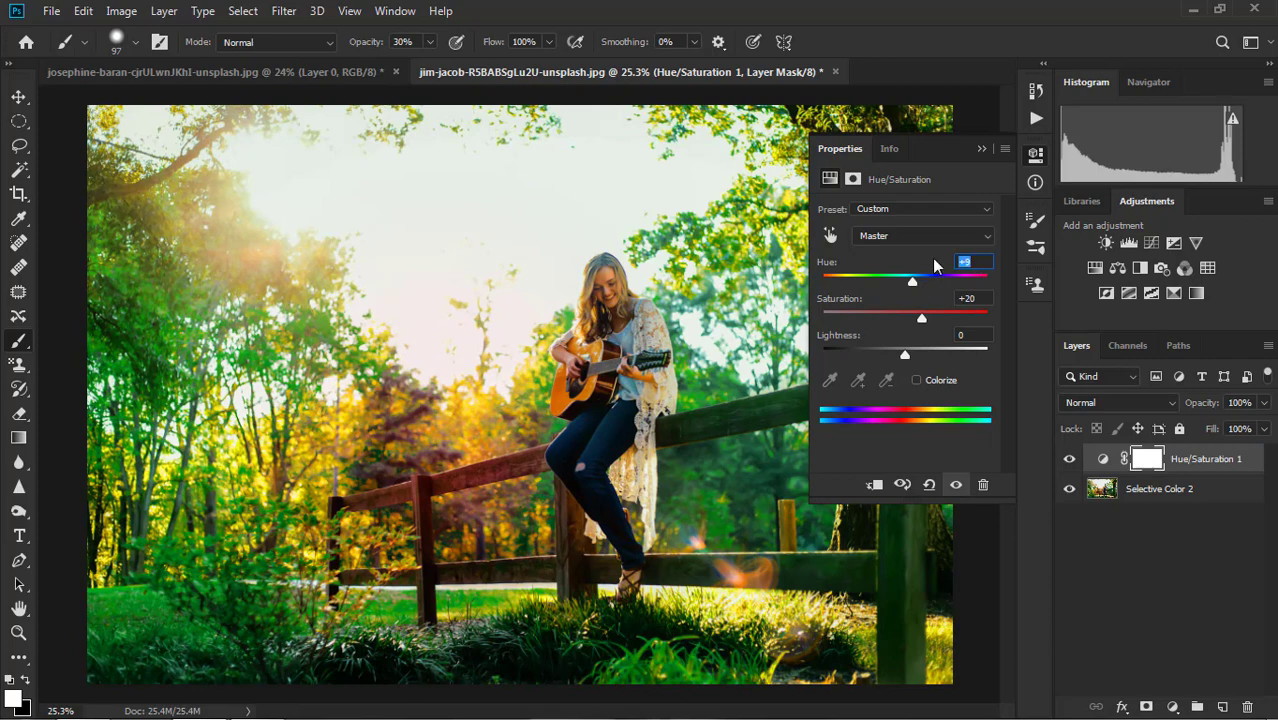
pyautogui.write('0')
pyautogui.moveTo(903, 284); pyautogui.dragTo(902, 281)
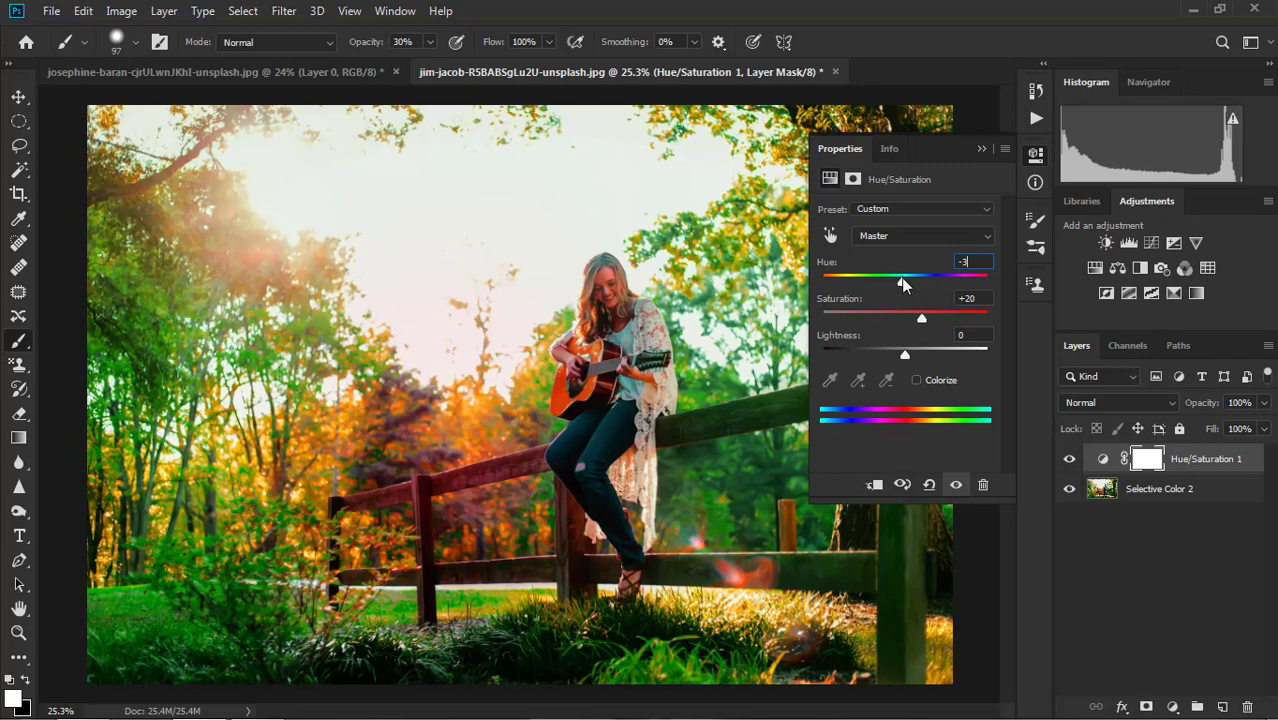
pyautogui.write('0')
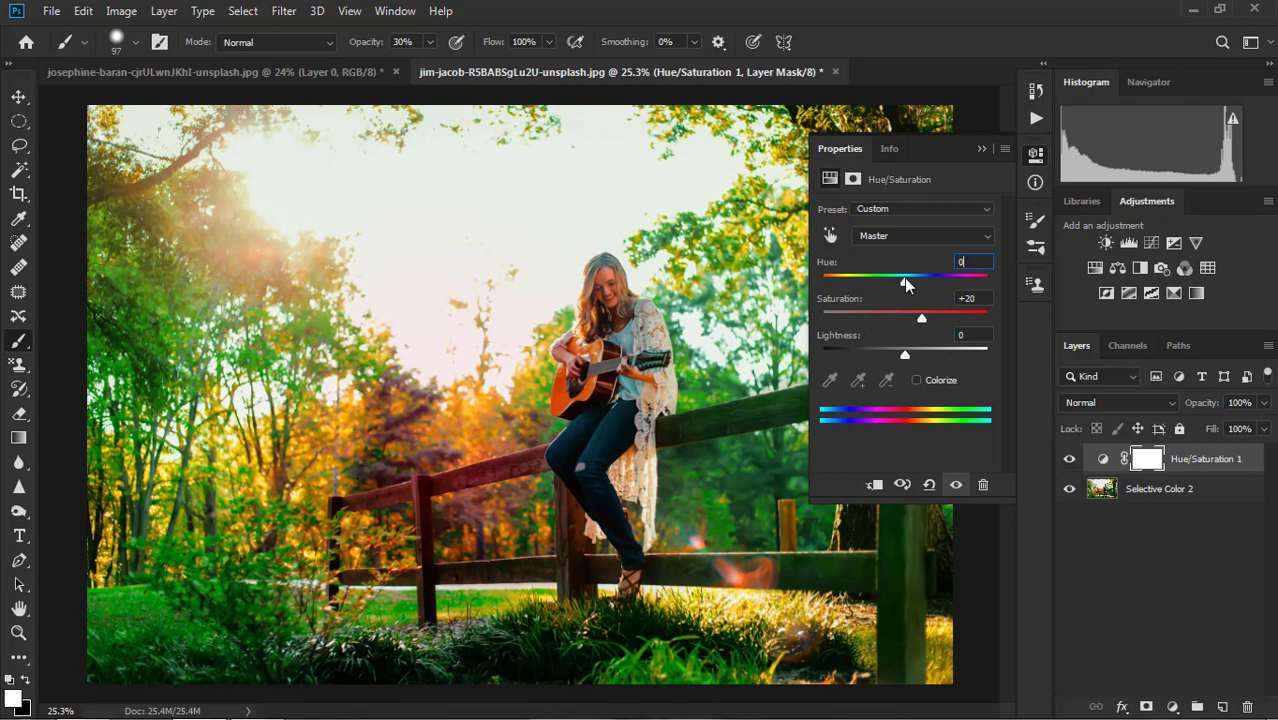
pyautogui.click(981, 149)
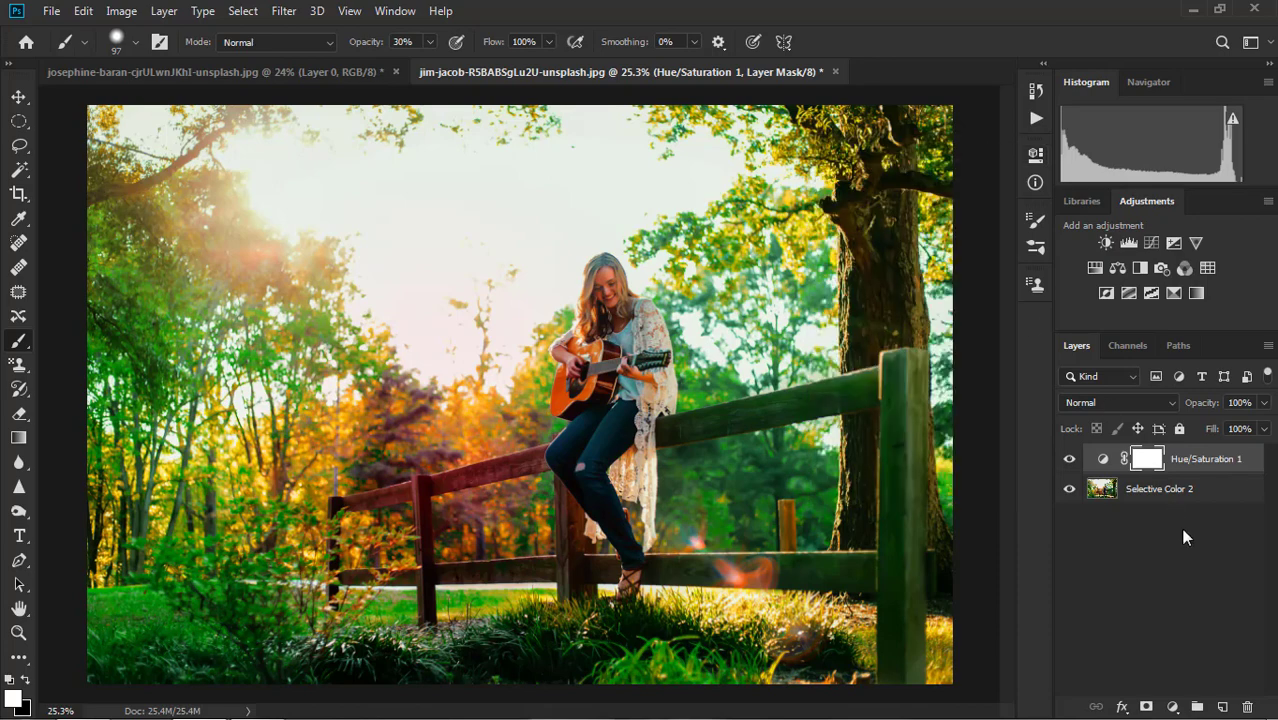
pyautogui.click(1183, 537)
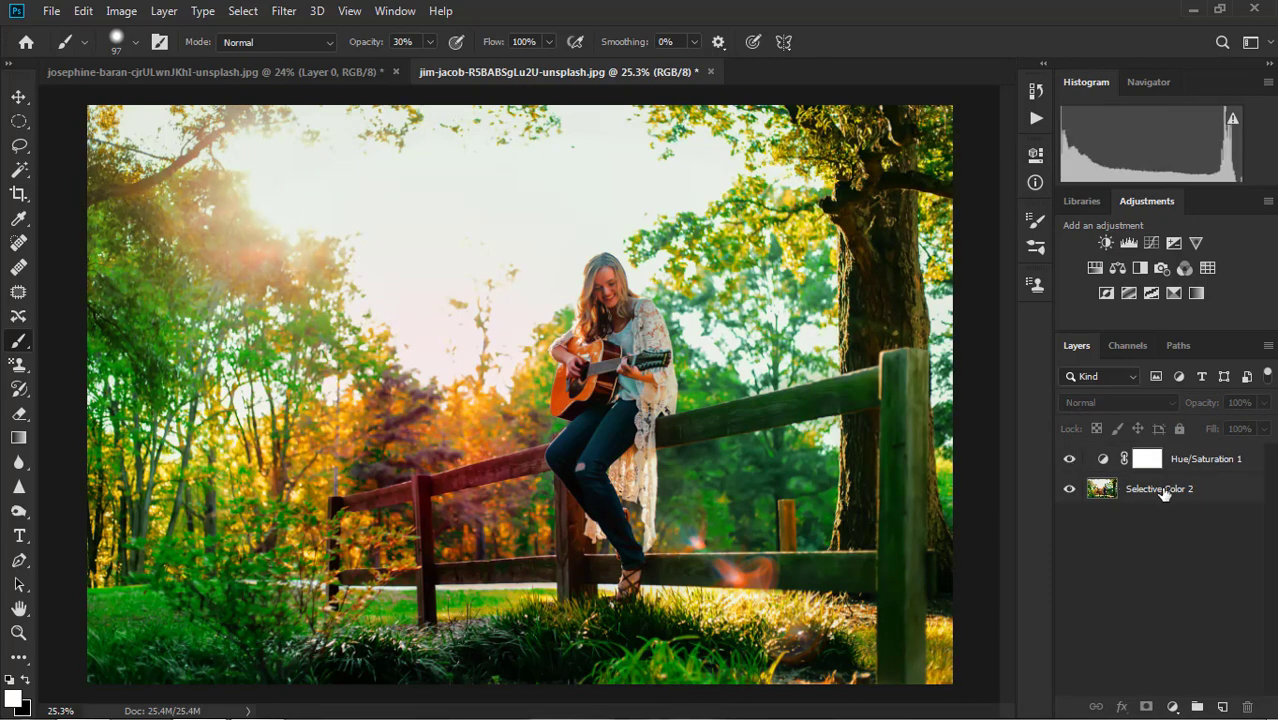
# - Add a Brightness/Contrast layer with Brightness 24 and Contrast 15
pyautogui.click(1210, 466)
pyautogui.click(1205, 490)
pyautogui.click(1194, 587)
pyautogui.click(1173, 706)
pyautogui.click(1127, 429)
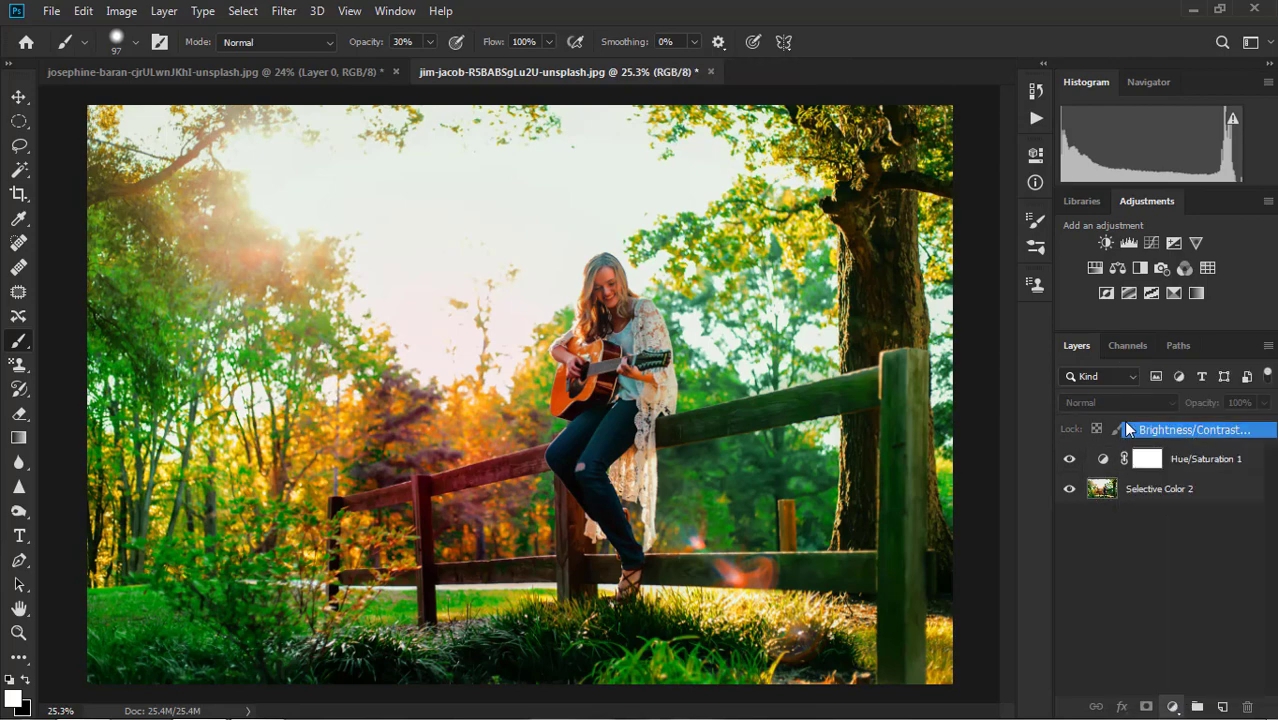
pyautogui.moveTo(906, 298)
pyautogui.mouseDown()
pyautogui.moveTo(930, 300)
pyautogui.moveTo(918, 309)
pyautogui.moveTo(890, 263)
pyautogui.moveTo(916, 263)
pyautogui.mouseUp()
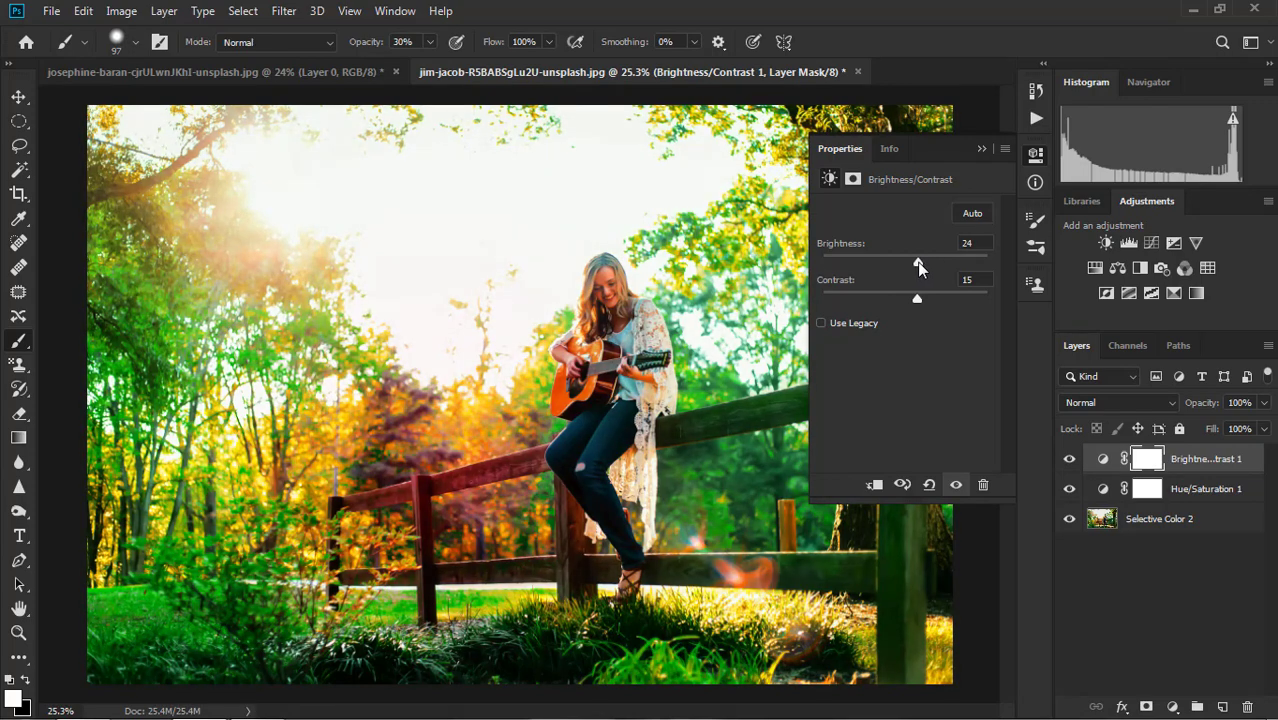
pyautogui.click(980, 150)
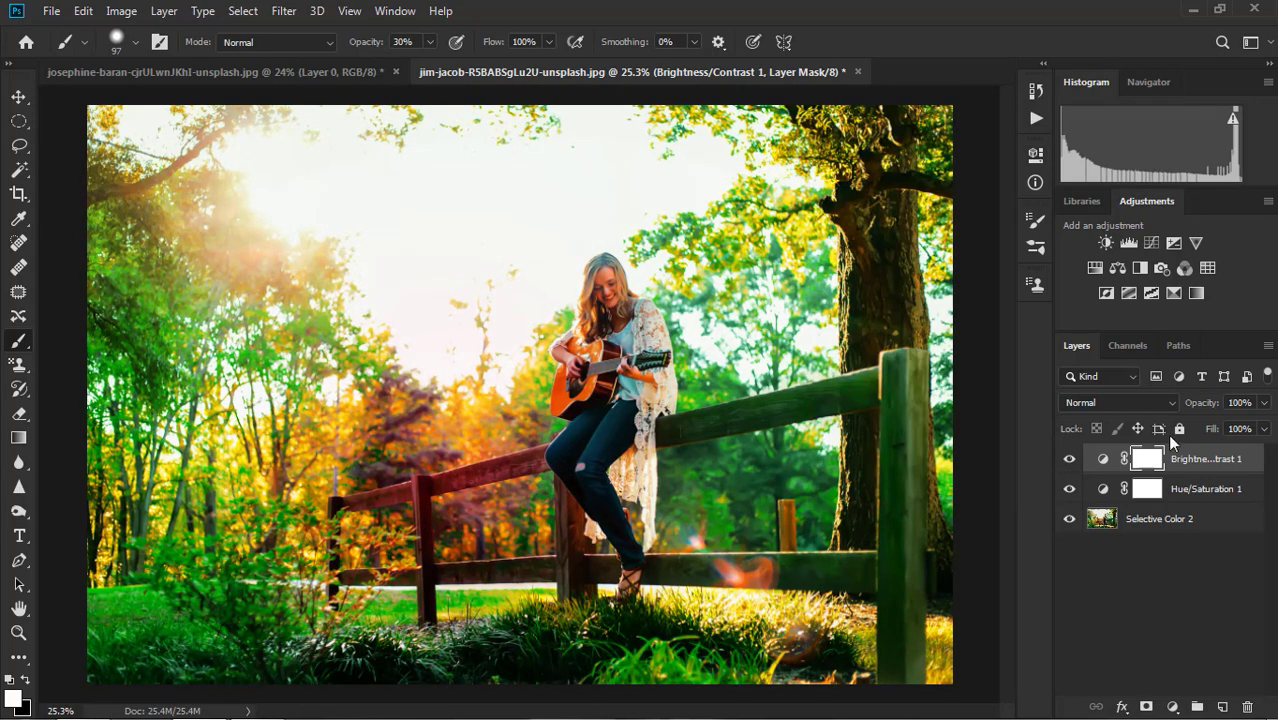
pyautogui.keyDown('shift'); pyautogui.click(1204, 490); pyautogui.keyUp('shift')
# - Merge Brightness/Contrast 1, Hue/Saturation 1 and Selective Color 2, then review the whole image
pyautogui.keyDown('shift'); pyautogui.click(1205, 520); pyautogui.keyUp('shift')
pyautogui.rightClick(1207, 525)
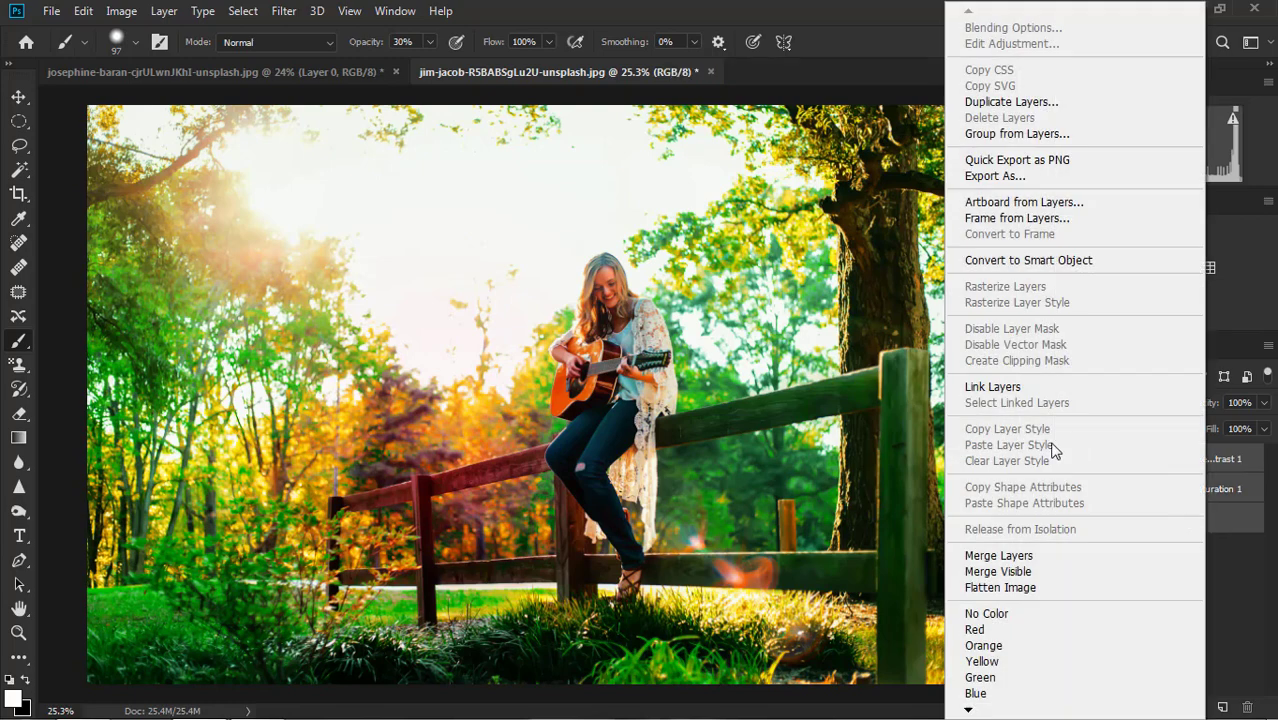
pyautogui.click(1018, 556)
pyautogui.hotkey('ctrl', '-')
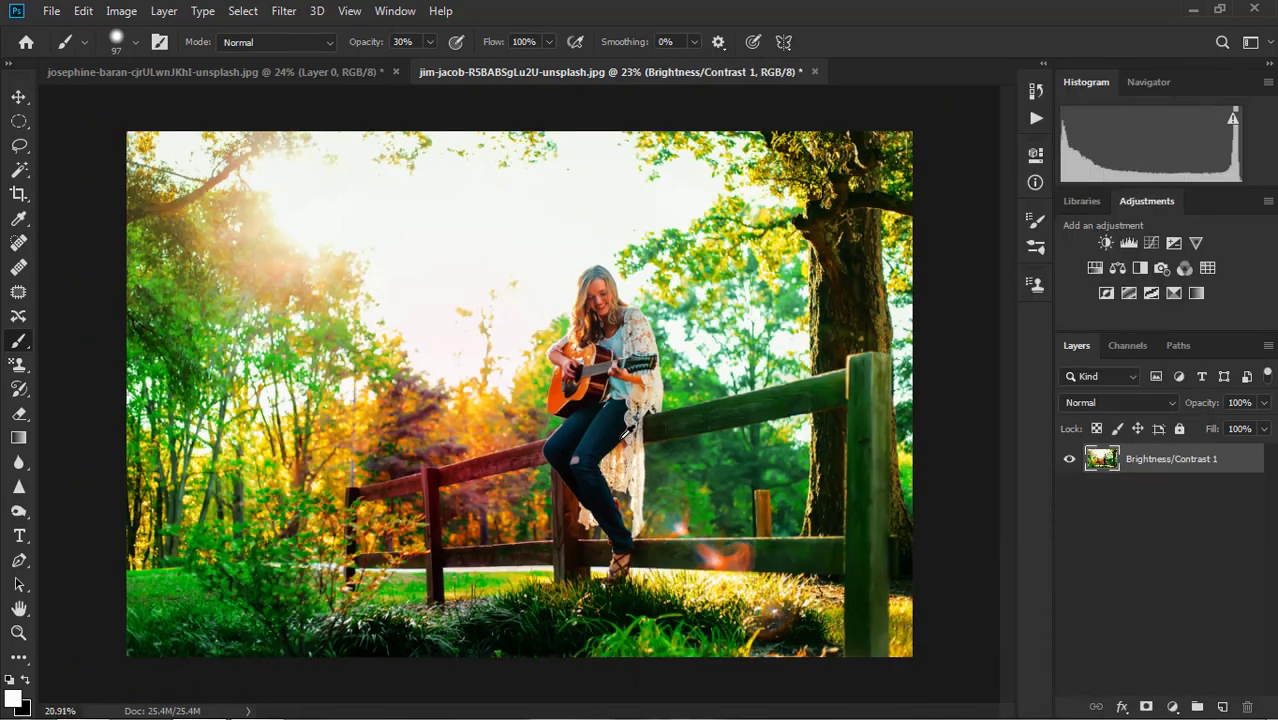
pyautogui.hotkey('ctrl', '-')
pyautogui.hotkey('ctrl', '+')
pyautogui.hotkey('ctrl', '+')
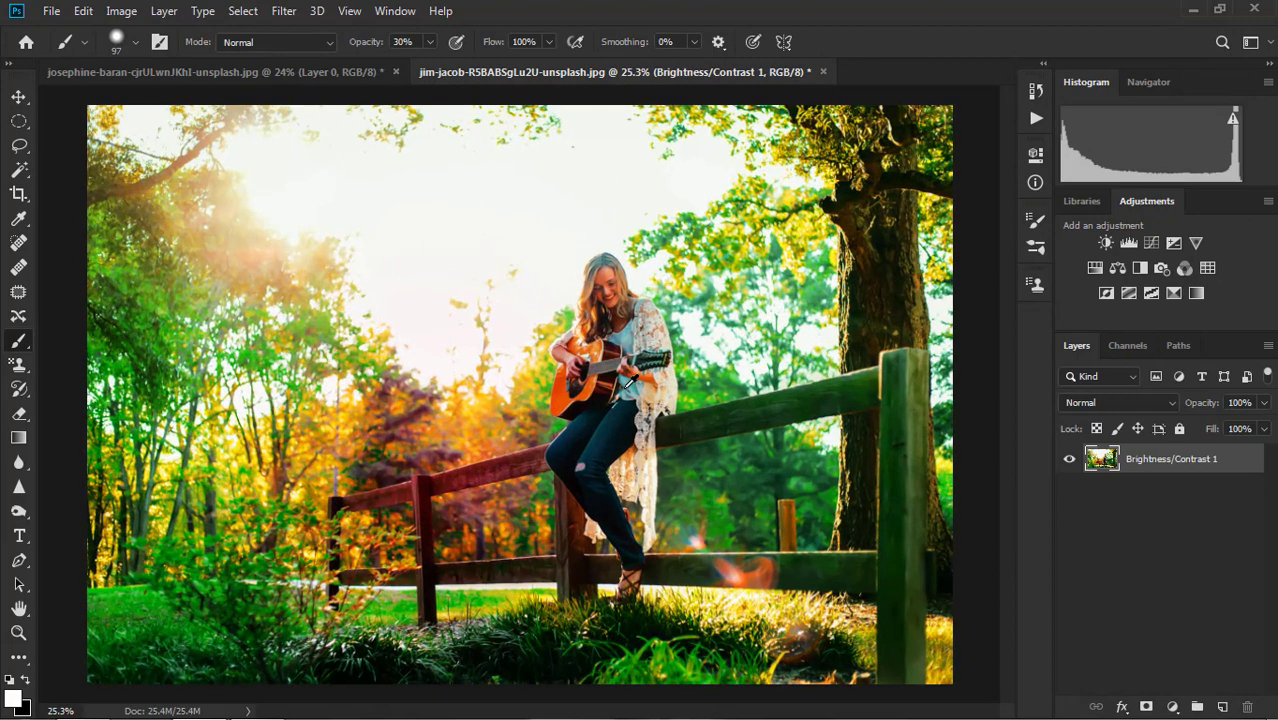